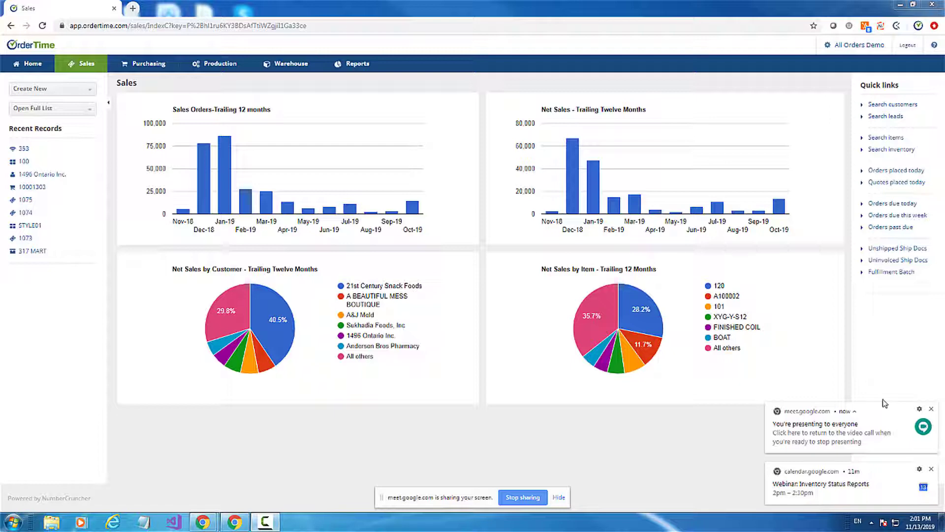
Dismiss the screen-sharing and webinar calendar notifications
{"action": "left_click", "coordinate": [931, 408]}
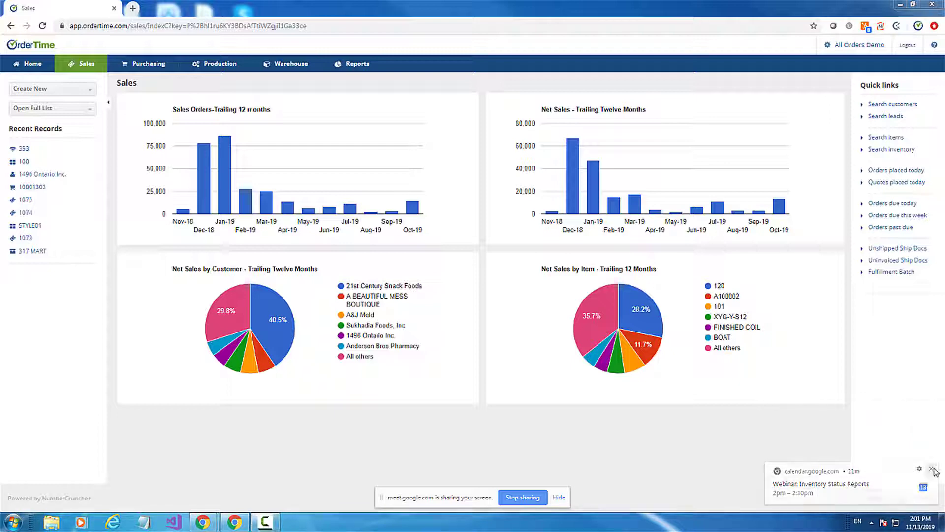
{"action": "left_click", "coordinate": [933, 470]}
{"action": "mouse_move", "coordinate": [229, 199]}
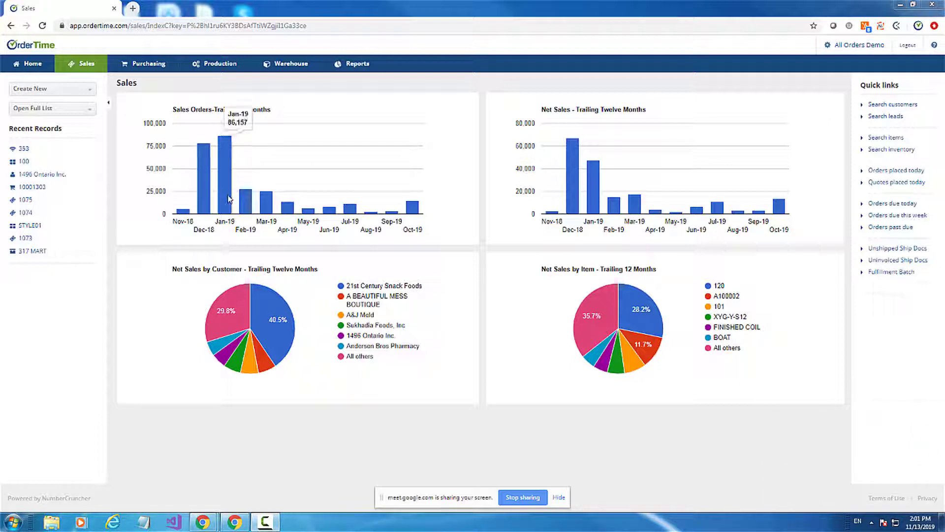
Open the Inventory Status by Location with Velocity report and bring up its filters for customization
{"action": "left_click", "coordinate": [840, 45]}
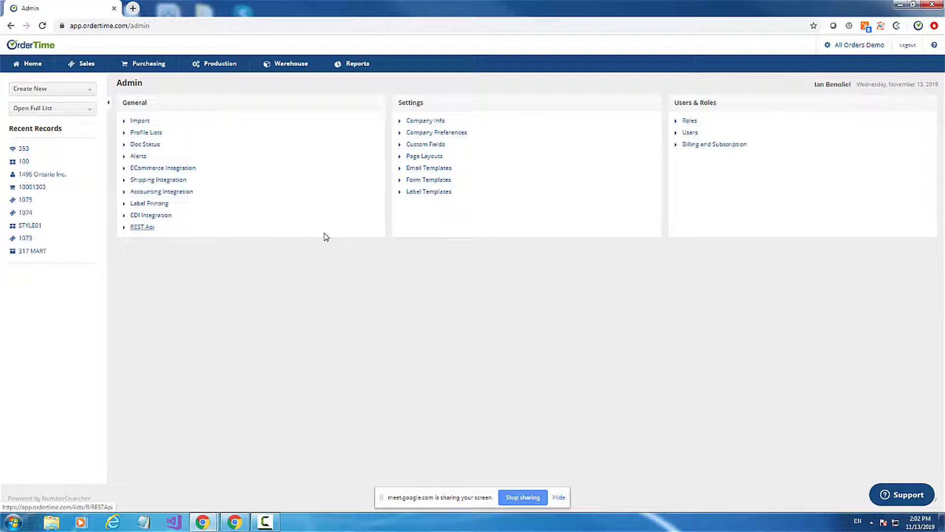
{"action": "left_click", "coordinate": [351, 70]}
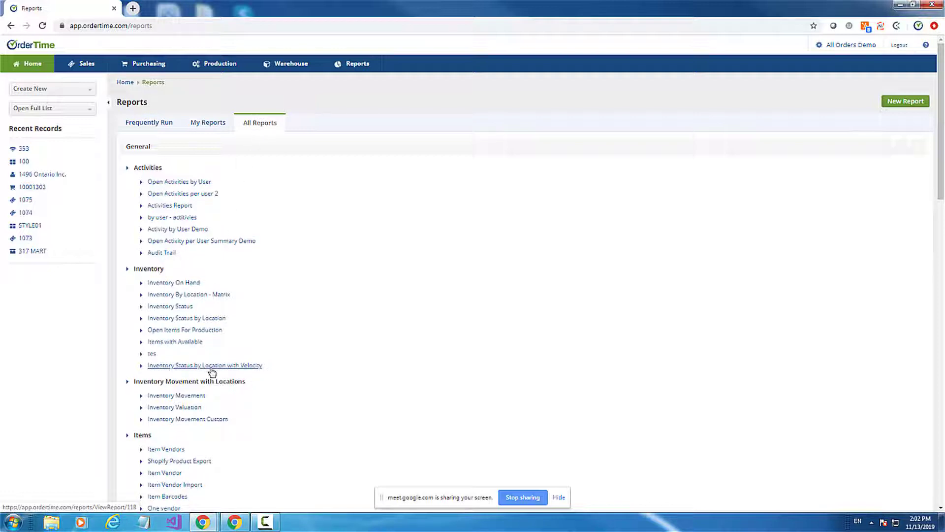
{"action": "left_click", "coordinate": [246, 369]}
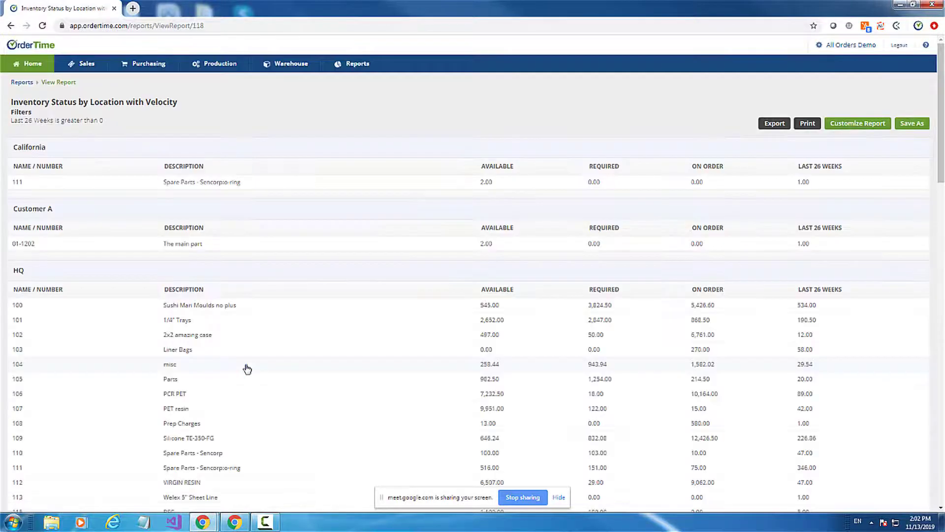
{"action": "scroll", "coordinate": [472, 311], "scroll_direction": "down", "scroll_amount": 3}
{"action": "scroll", "coordinate": [481, 300], "scroll_direction": "up", "scroll_amount": 4}
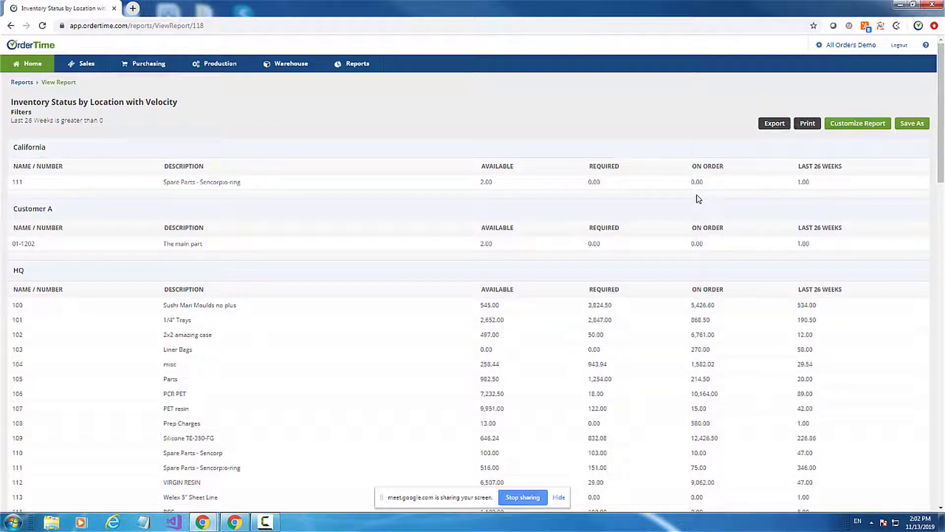
{"action": "left_click", "coordinate": [857, 124]}
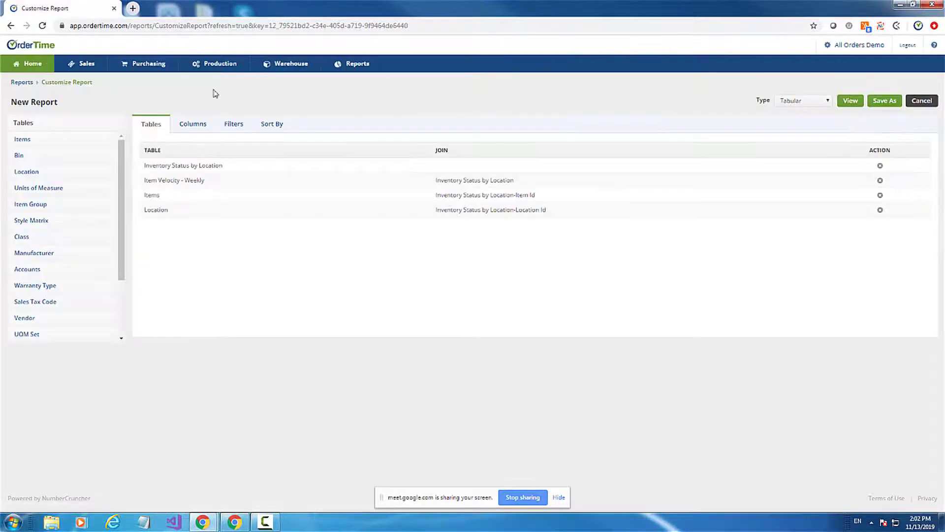
{"action": "left_click", "coordinate": [234, 124]}
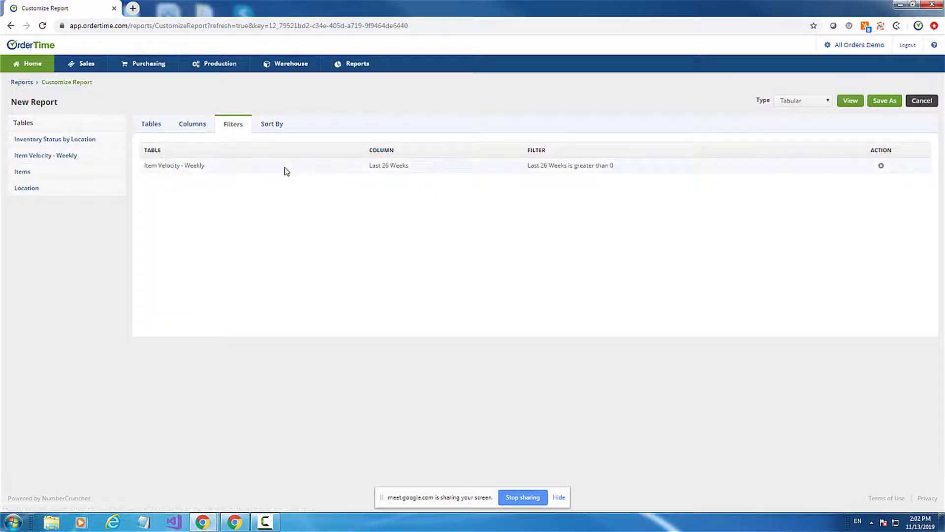
Try adding a Location Id filter from the Inventory Status by Location table, and remove it again
{"action": "left_click", "coordinate": [62, 142]}
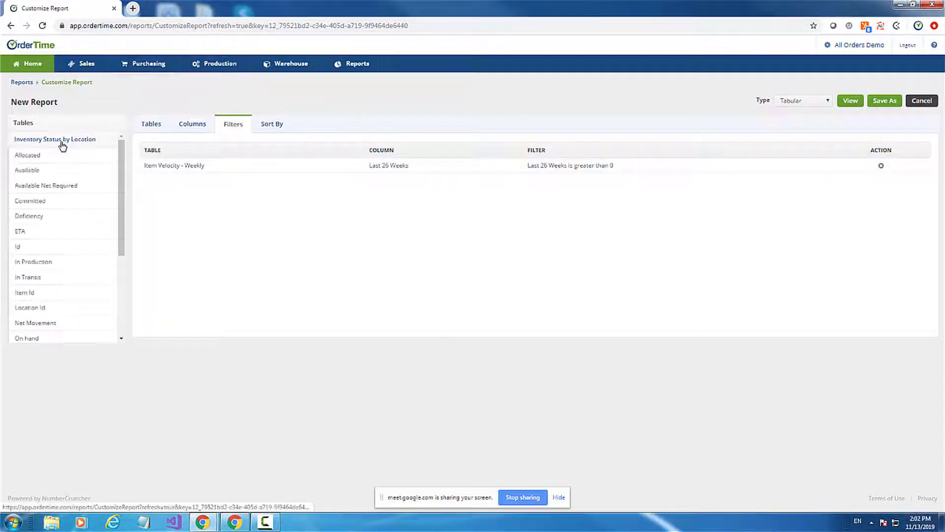
{"action": "left_click", "coordinate": [62, 142]}
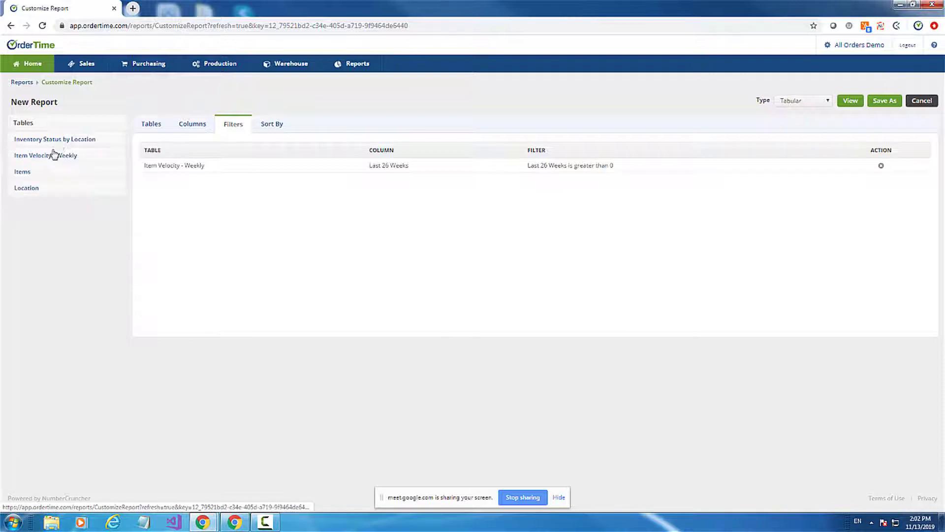
{"action": "left_click", "coordinate": [40, 140]}
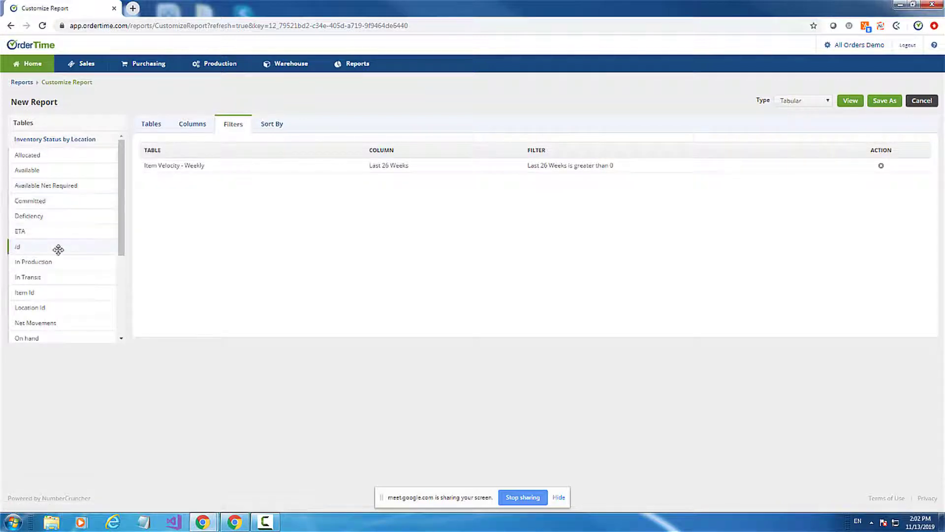
{"action": "left_click_drag", "start_coordinate": [37, 308], "coordinate": [185, 181]}
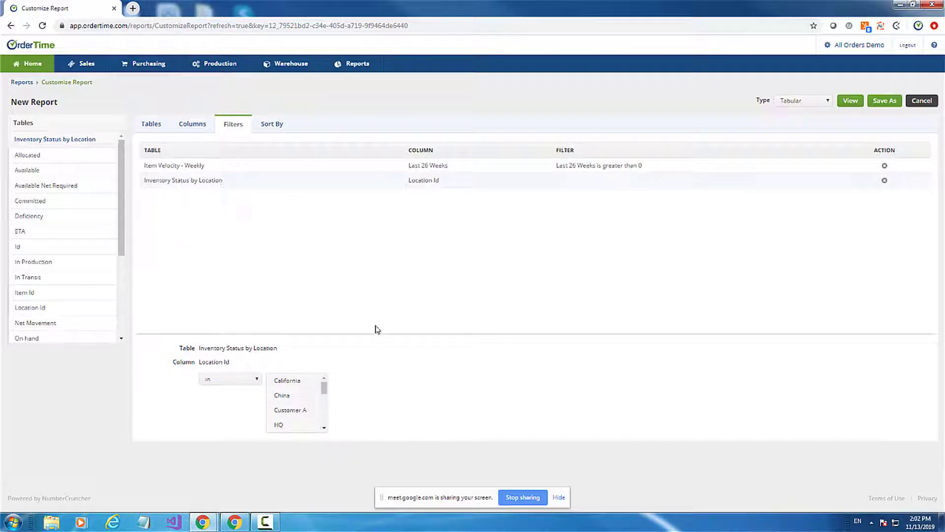
{"action": "left_click_drag", "start_coordinate": [325, 391], "coordinate": [316, 350]}
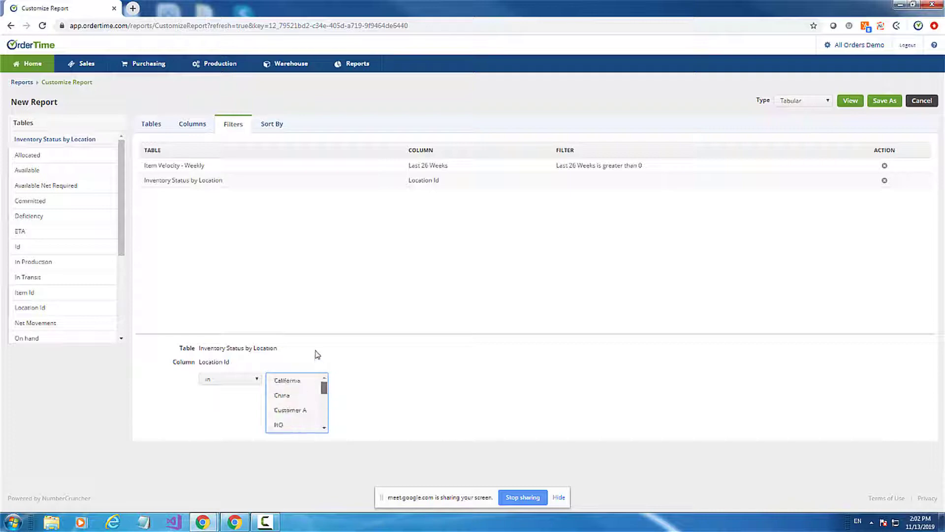
{"action": "left_click", "coordinate": [195, 181]}
{"action": "left_click", "coordinate": [885, 181]}
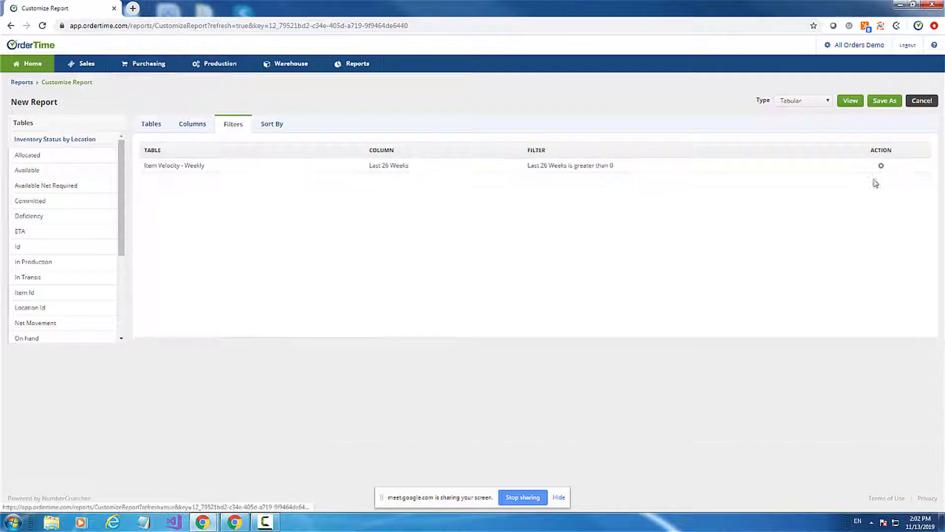
Try a filter on the Location table's Name equal to HQ, and remove it again
{"action": "left_click", "coordinate": [36, 147]}
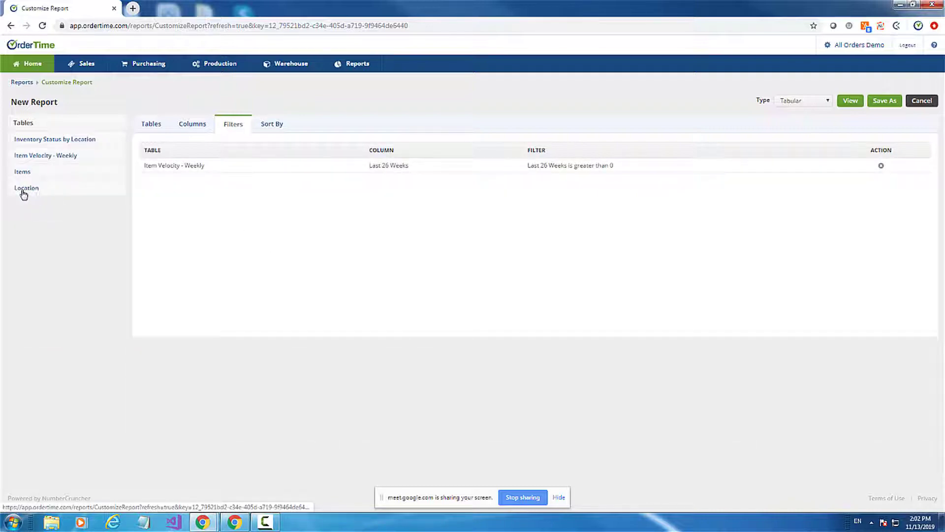
{"action": "left_click", "coordinate": [24, 190]}
{"action": "scroll", "coordinate": [55, 276], "scroll_direction": "down", "scroll_amount": 1}
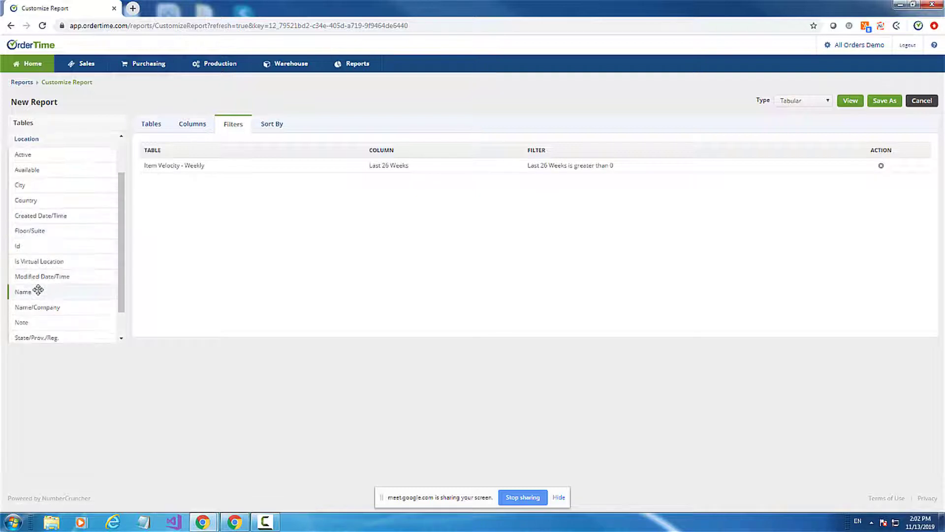
{"action": "left_click_drag", "start_coordinate": [37, 290], "coordinate": [187, 181]}
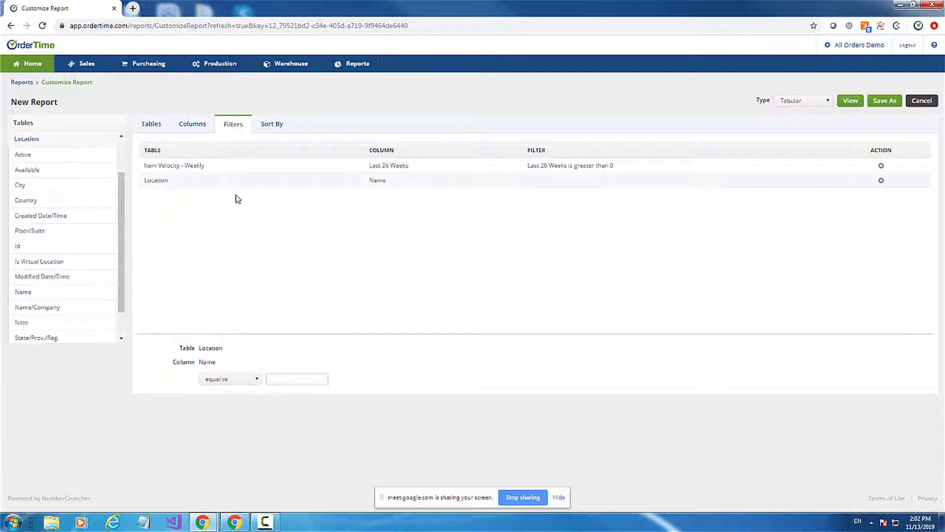
{"action": "left_click", "coordinate": [292, 378]}
{"action": "type", "text": "HQ"}
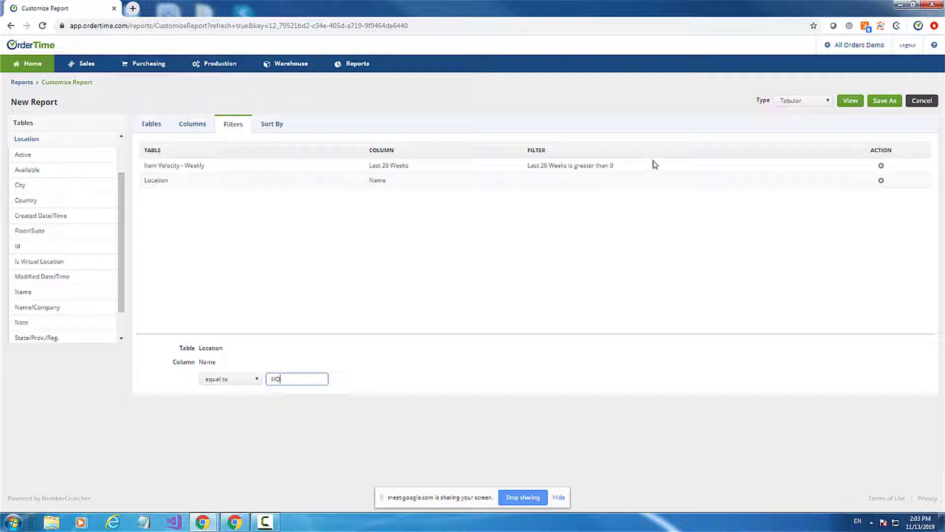
{"action": "left_click", "coordinate": [881, 181]}
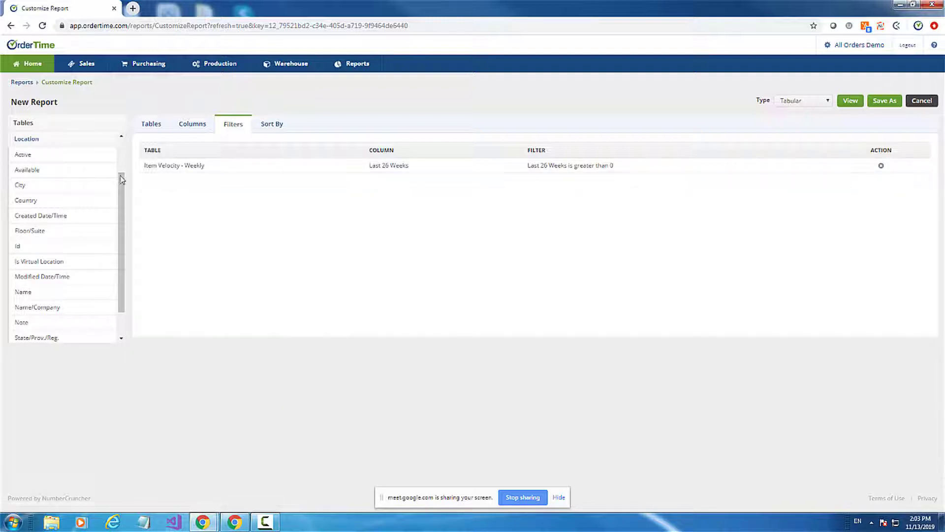
{"action": "scroll", "coordinate": [41, 155], "scroll_direction": "up", "scroll_amount": 1}
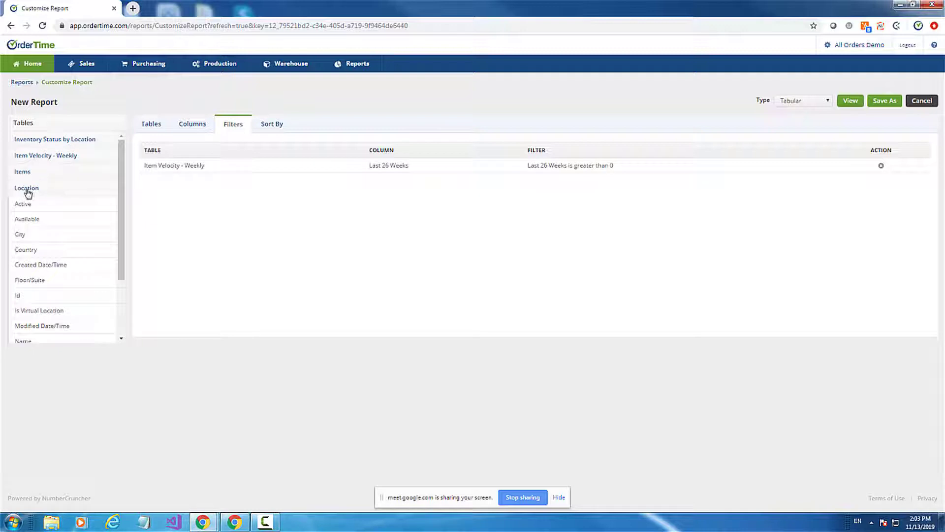
{"action": "left_click", "coordinate": [26, 190]}
Add a filter on Location Id from the Inventory Status by Location table
{"action": "left_click", "coordinate": [44, 140]}
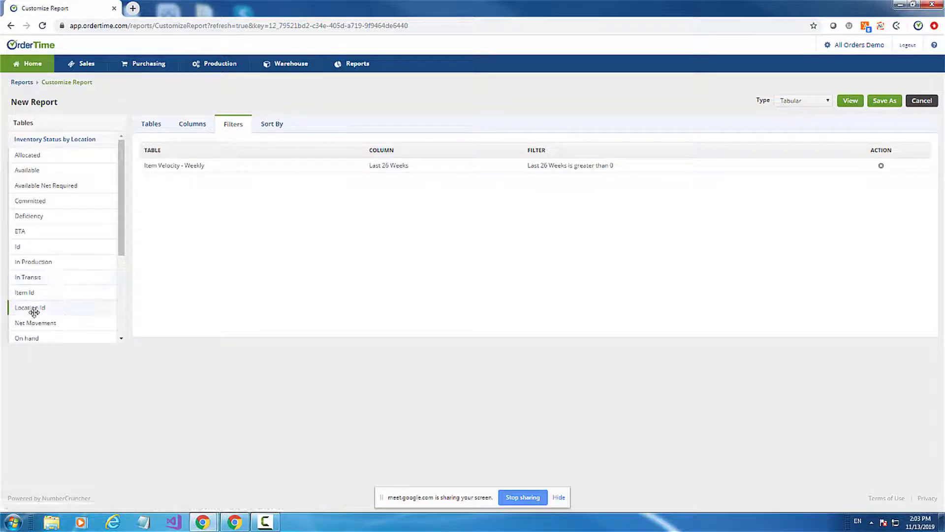
{"action": "left_click_drag", "start_coordinate": [30, 308], "coordinate": [179, 183]}
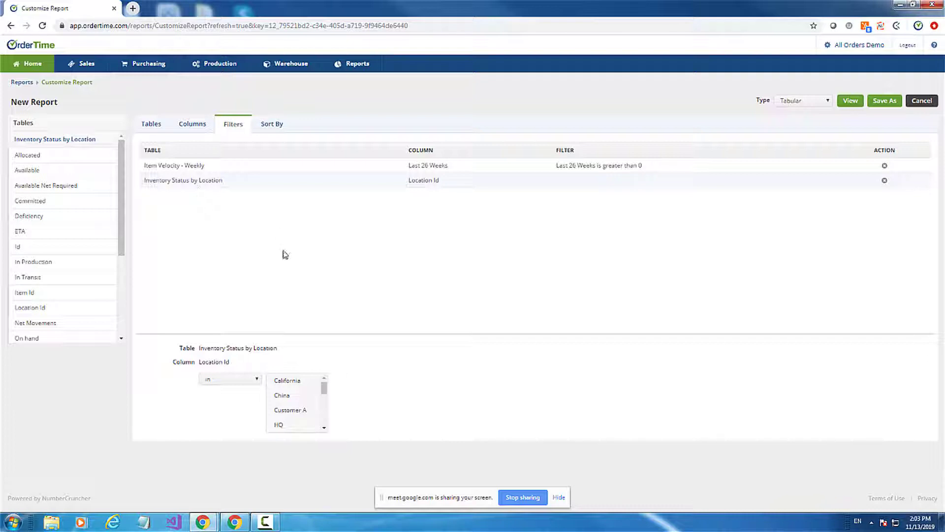
{"action": "mouse_move", "coordinate": [323, 387]}
{"action": "left_mouse_down"}
{"action": "mouse_move", "coordinate": [325, 419]}
{"action": "mouse_move", "coordinate": [313, 396]}
{"action": "left_mouse_up"}
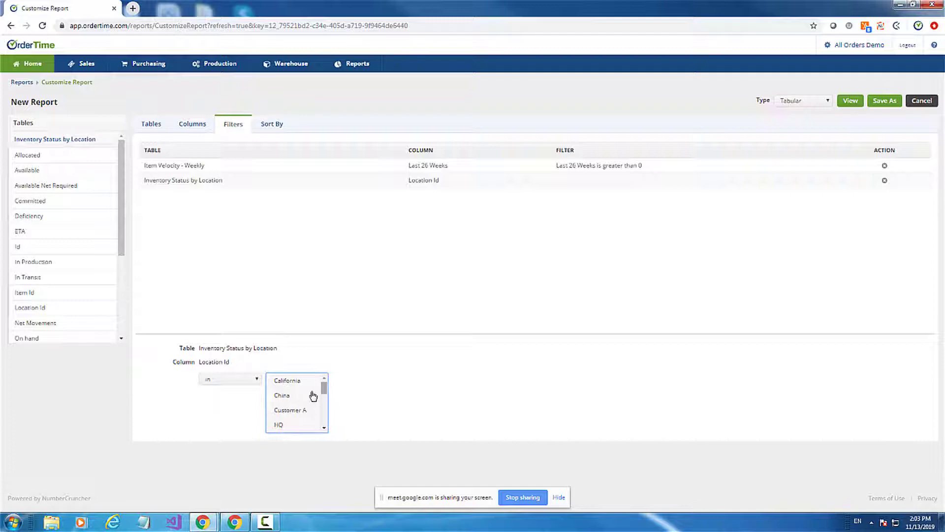
Try the Location Id filter with the "in" operator and China, Customer A and HQ selected together
{"action": "left_click", "coordinate": [281, 426]}
{"action": "left_click", "coordinate": [288, 398], "text": "ctrl"}
{"action": "left_click", "coordinate": [288, 398], "text": "ctrl"}
{"action": "left_click", "coordinate": [288, 400], "text": "ctrl"}
{"action": "left_click", "coordinate": [288, 400]}
{"action": "left_click", "coordinate": [226, 380]}
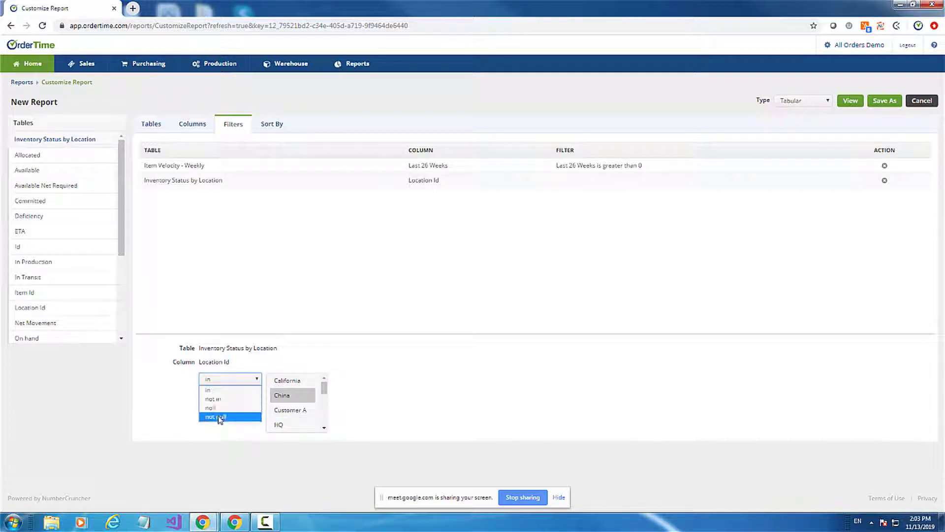
{"action": "left_click", "coordinate": [221, 390]}
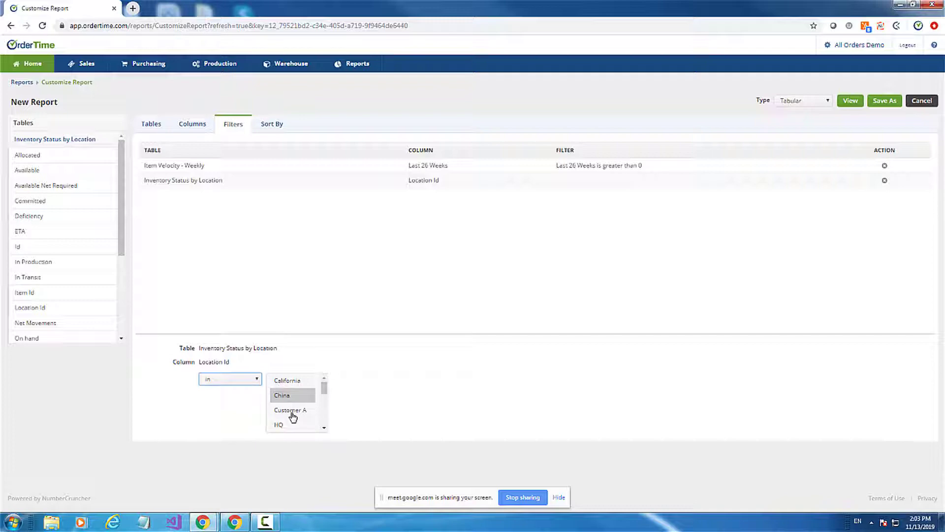
{"action": "left_click", "coordinate": [293, 411], "text": "ctrl"}
{"action": "left_click", "coordinate": [279, 424], "text": "ctrl"}
Try the "not in" operator on the Location Id filter and reduce the selected locations to HQ
{"action": "left_click", "coordinate": [212, 379]}
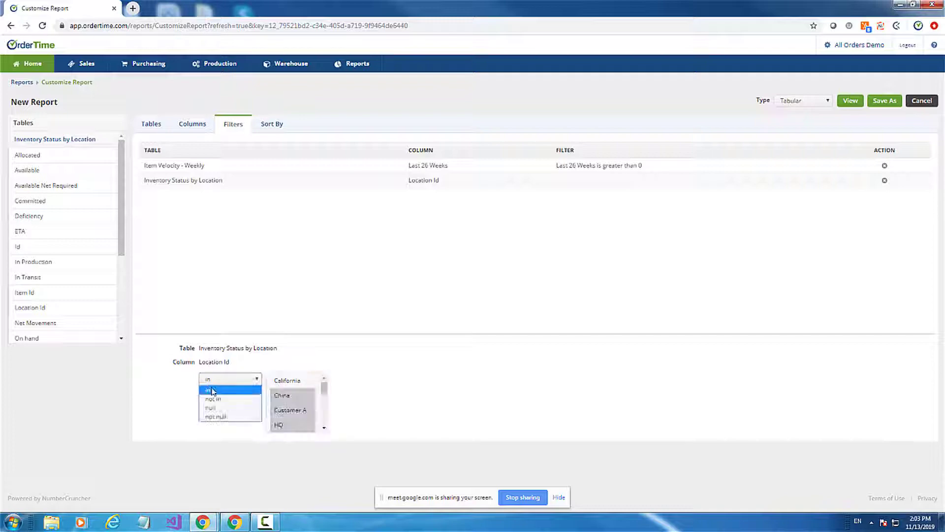
{"action": "left_click", "coordinate": [211, 399]}
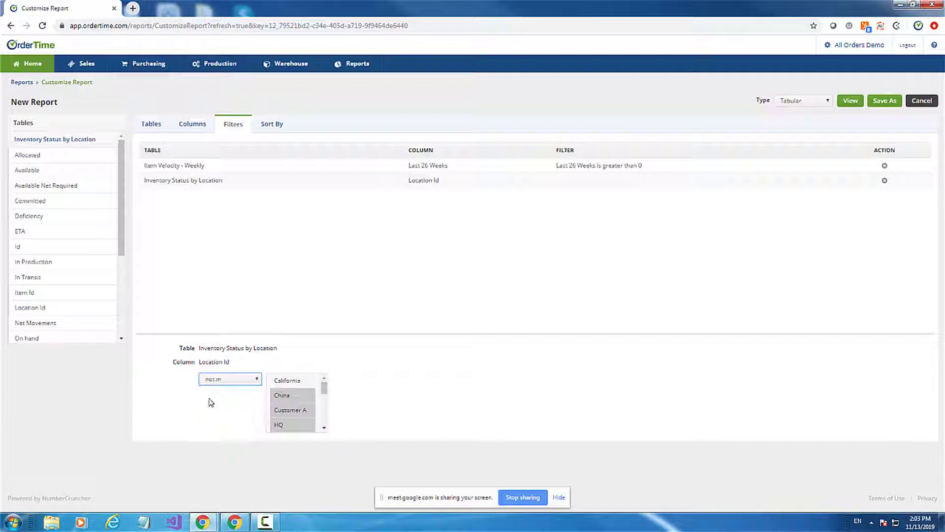
{"action": "left_click", "coordinate": [292, 396]}
{"action": "left_click", "coordinate": [288, 410]}
{"action": "left_click", "coordinate": [279, 425]}
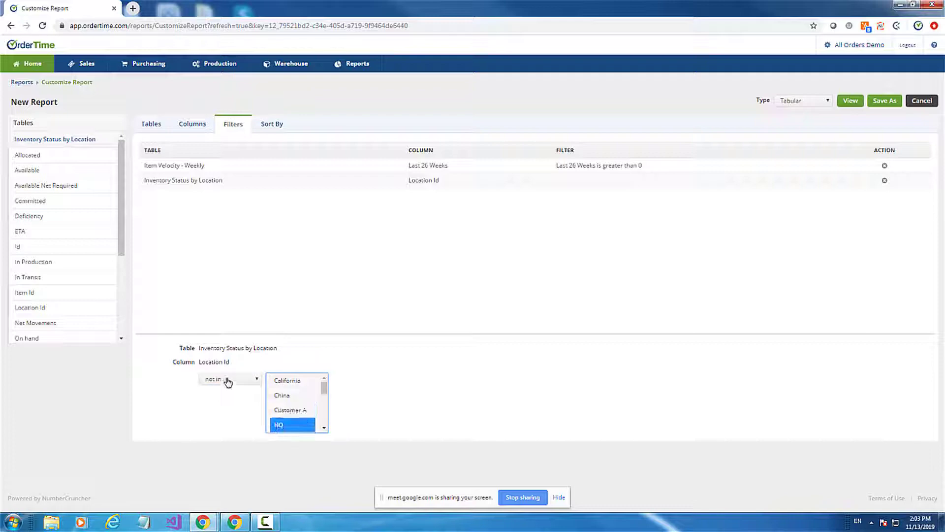
Set the Location Id filter to "in" with HQ selected and view the filtered report
{"action": "left_click", "coordinate": [226, 379]}
{"action": "left_click", "coordinate": [211, 389]}
{"action": "left_click", "coordinate": [287, 429]}
{"action": "left_click", "coordinate": [851, 101]}
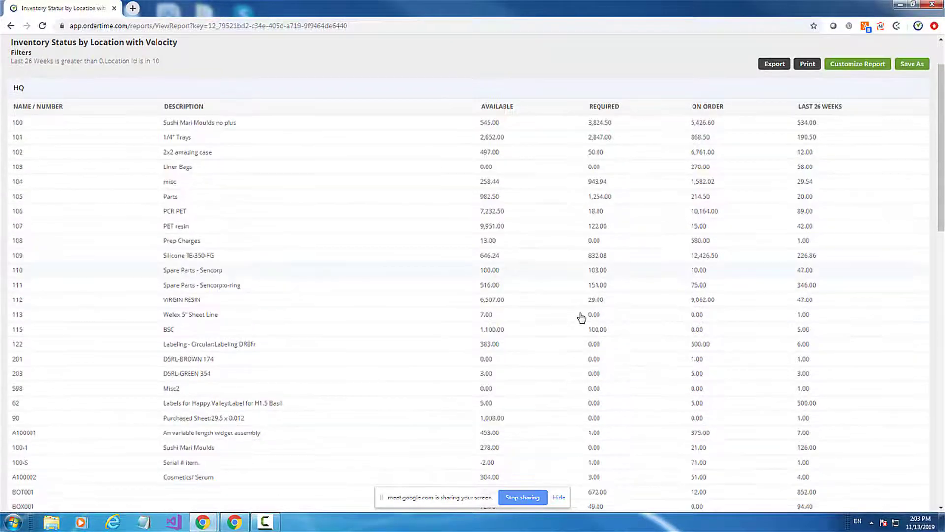
{"action": "scroll", "coordinate": [580, 316], "scroll_direction": "down", "scroll_amount": 6}
{"action": "scroll", "coordinate": [656, 325], "scroll_direction": "up", "scroll_amount": 6}
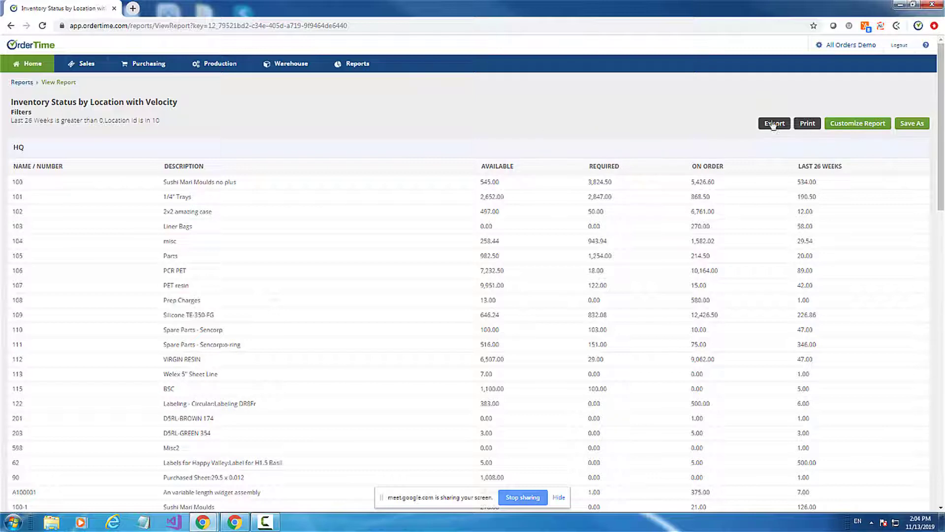
Customize the report again and add the Deficiency column from Inventory Status by Location after Last 26 Weeks
{"action": "left_click", "coordinate": [859, 124]}
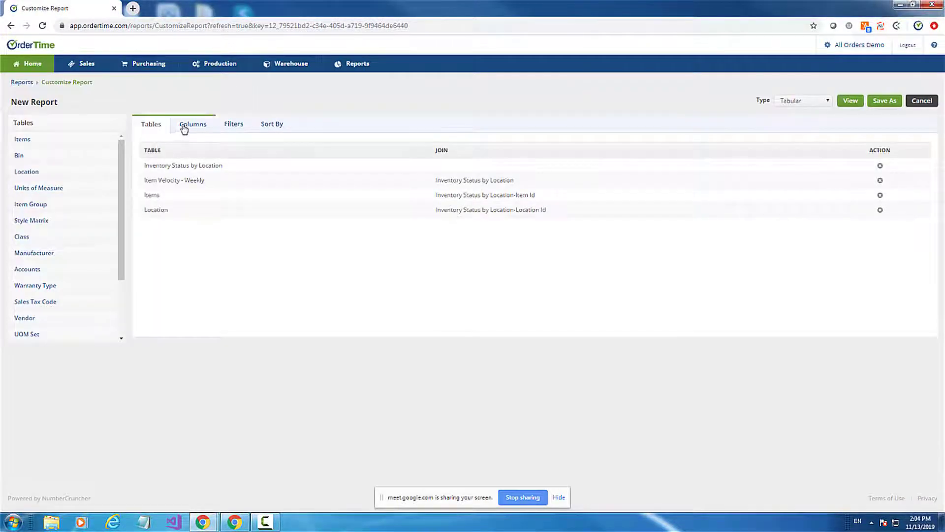
{"action": "left_click", "coordinate": [185, 129]}
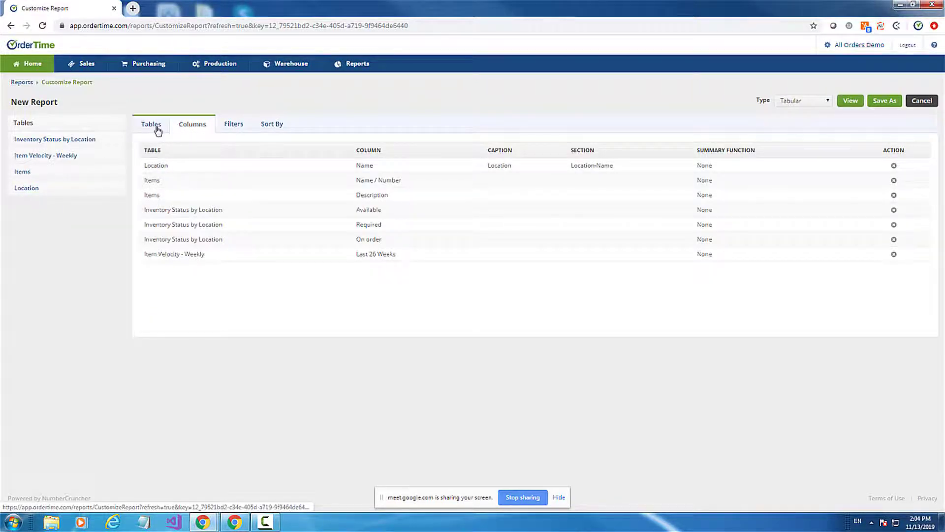
{"action": "left_click", "coordinate": [156, 128]}
{"action": "left_click", "coordinate": [179, 124]}
{"action": "left_click", "coordinate": [68, 143]}
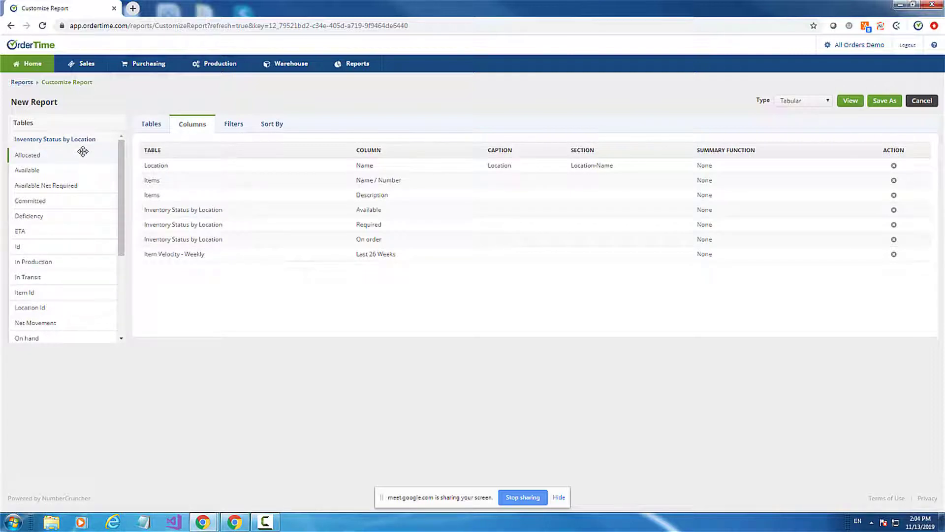
{"action": "left_click", "coordinate": [380, 225]}
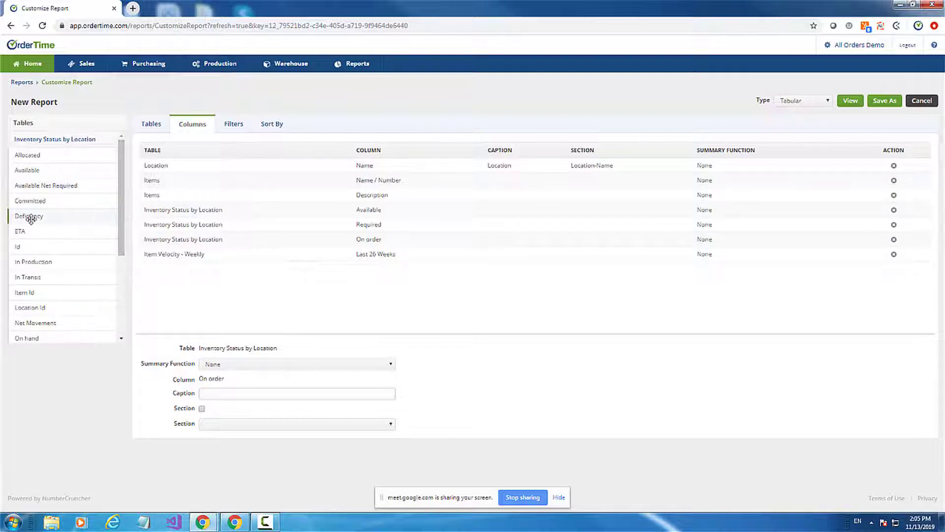
{"action": "left_click_drag", "start_coordinate": [30, 216], "coordinate": [179, 274]}
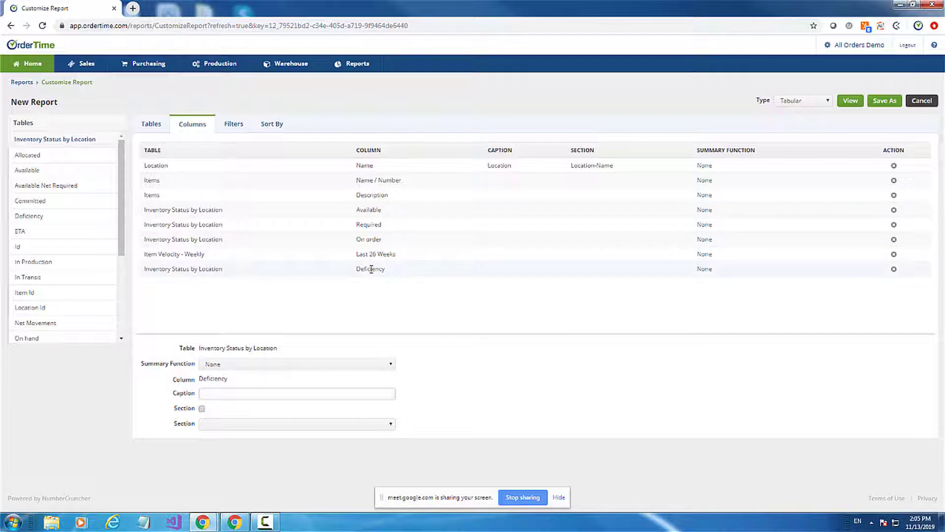
Add the Proforma Available column from Inventory Status by Location after Deficiency and view the report
{"action": "left_click", "coordinate": [233, 124]}
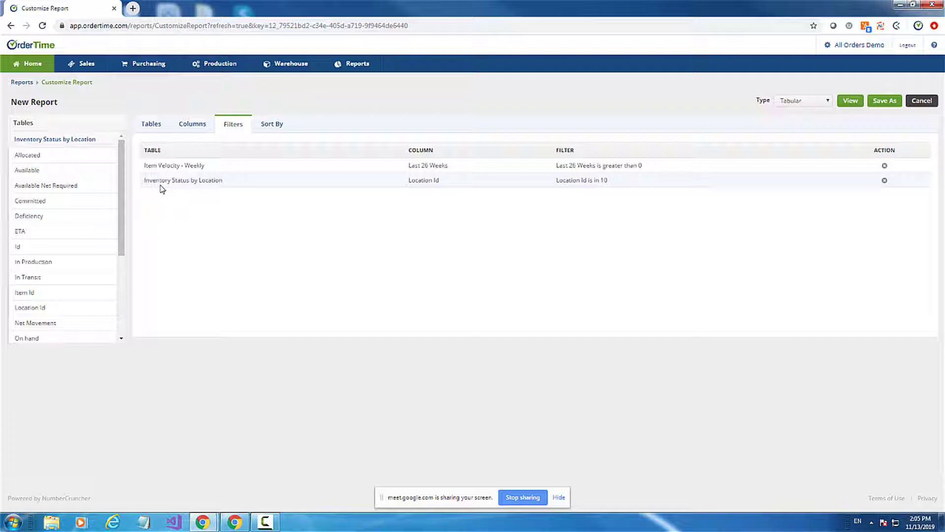
{"action": "left_click", "coordinate": [195, 124]}
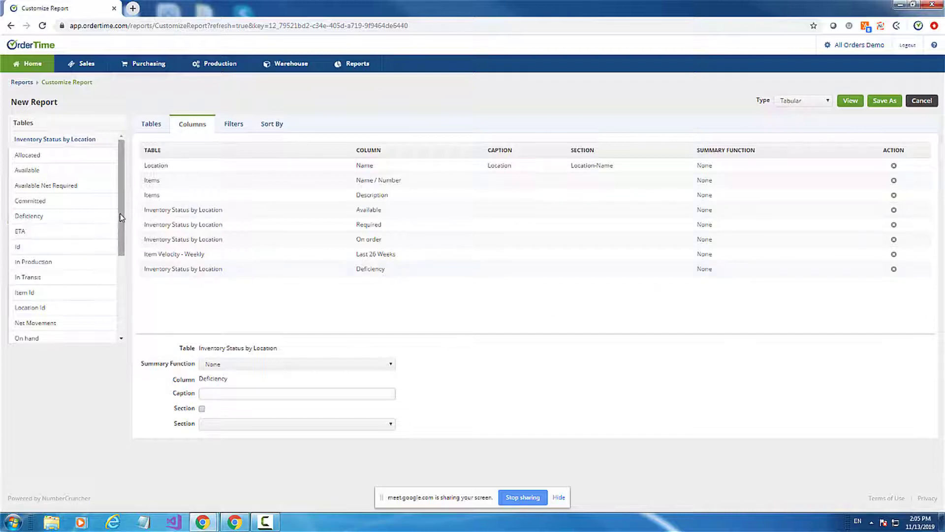
{"action": "left_click_drag", "start_coordinate": [122, 224], "coordinate": [123, 300]}
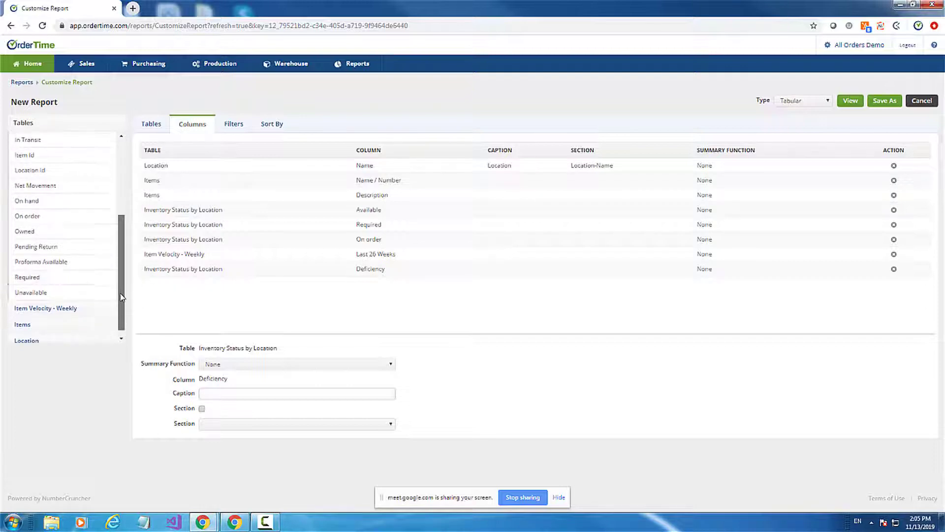
{"action": "left_click_drag", "start_coordinate": [66, 261], "coordinate": [207, 290]}
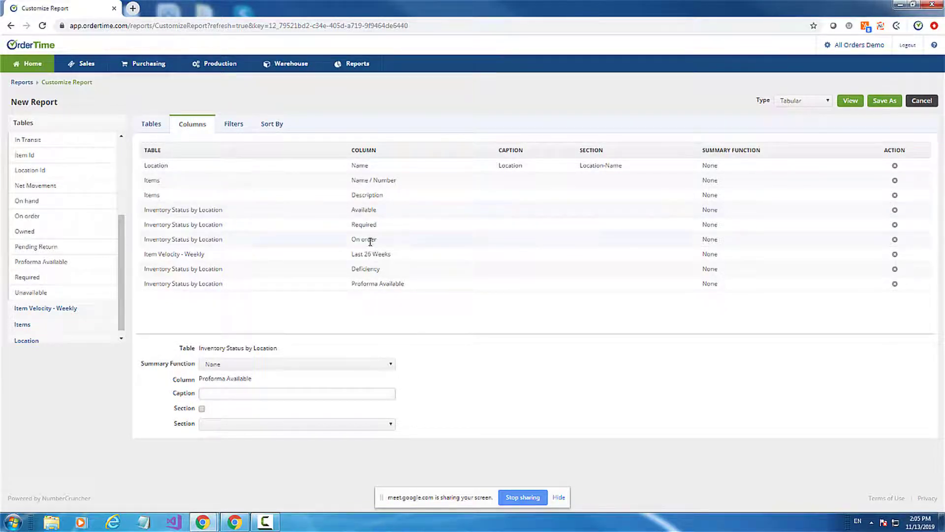
{"action": "left_click", "coordinate": [355, 239]}
{"action": "left_click", "coordinate": [851, 101]}
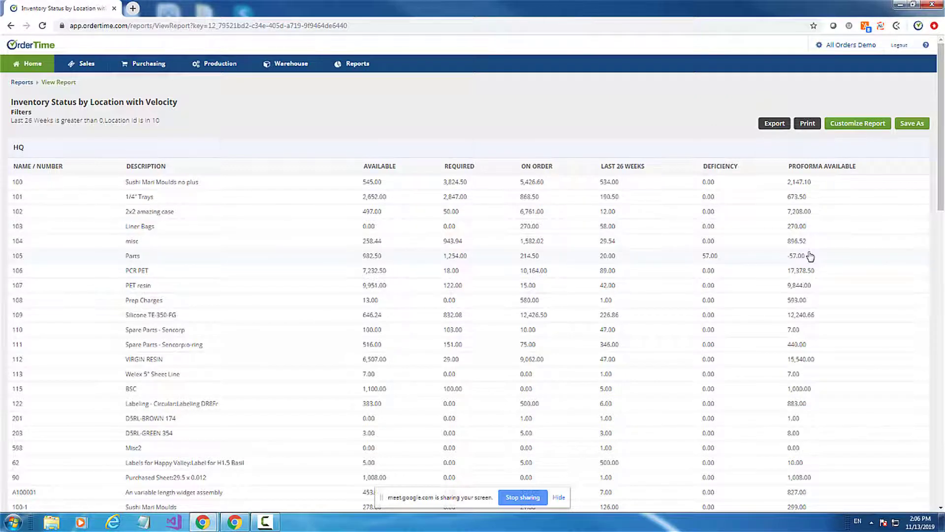
Customize the report again and list the Item Velocity - Weekly fields available as columns
{"action": "left_click", "coordinate": [855, 123]}
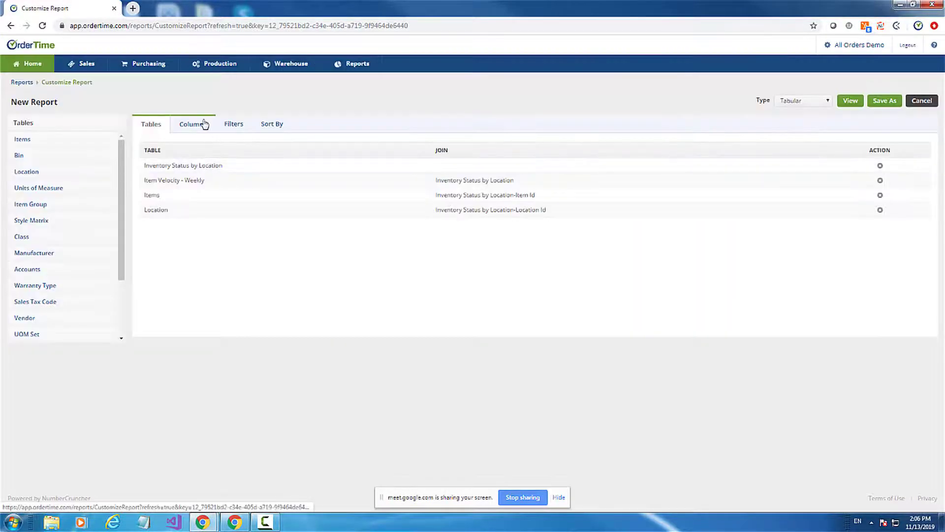
{"action": "left_click", "coordinate": [193, 123]}
{"action": "left_click", "coordinate": [62, 155]}
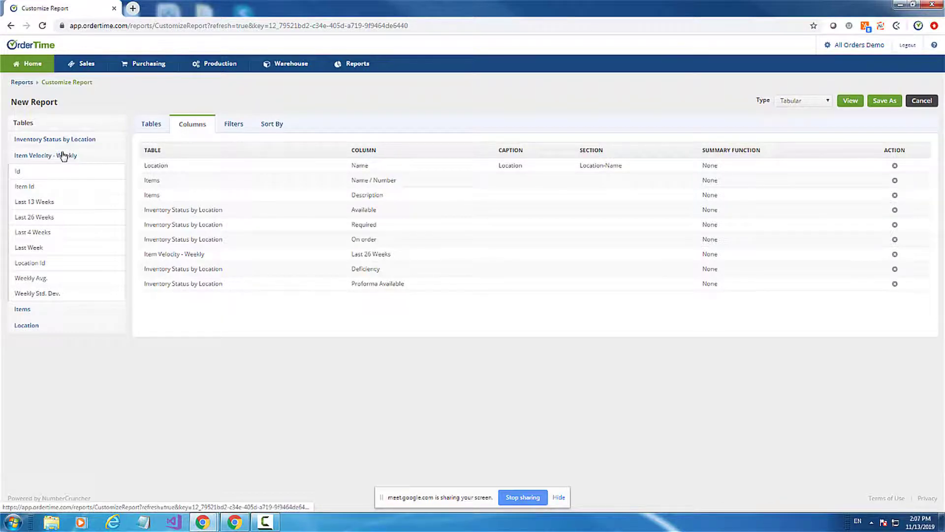
Open the Sales dashboard in a new browser tab and open its Net Sales by Item - Trailing 12 Months report
{"action": "right_click", "coordinate": [88, 59]}
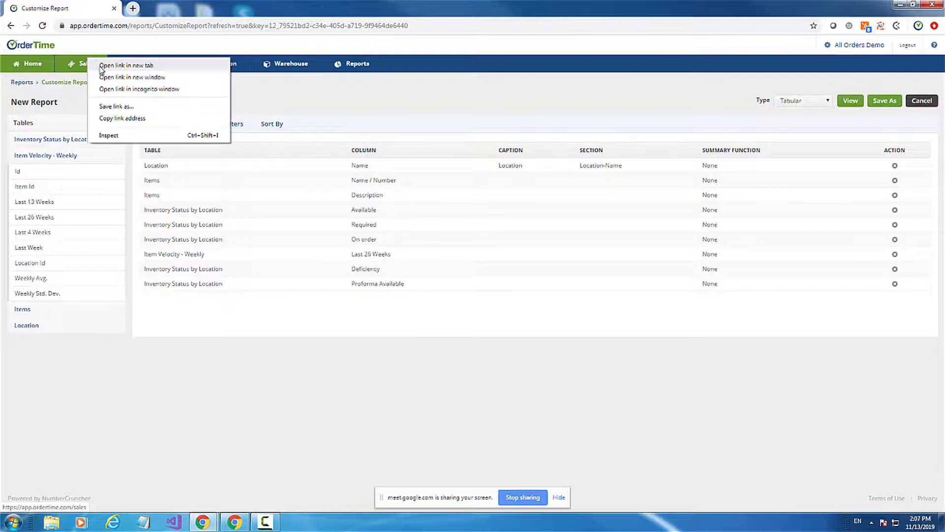
{"action": "left_click", "coordinate": [105, 66]}
{"action": "left_click", "coordinate": [158, 8]}
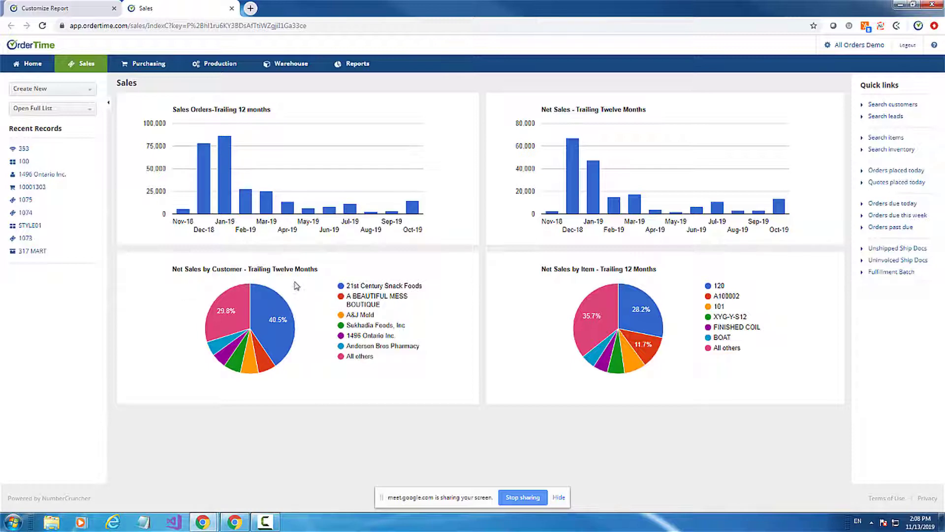
{"action": "mouse_move", "coordinate": [251, 298]}
{"action": "left_click", "coordinate": [621, 313]}
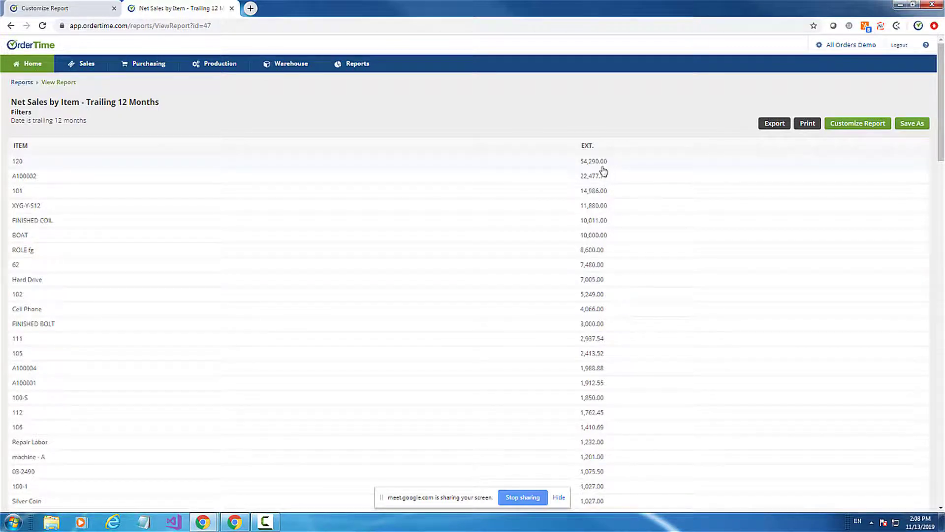
Open the Components Used - Trailing 12 Months report from the Production dashboard in another tab and compare it with the net sales report
{"action": "right_click", "coordinate": [225, 63]}
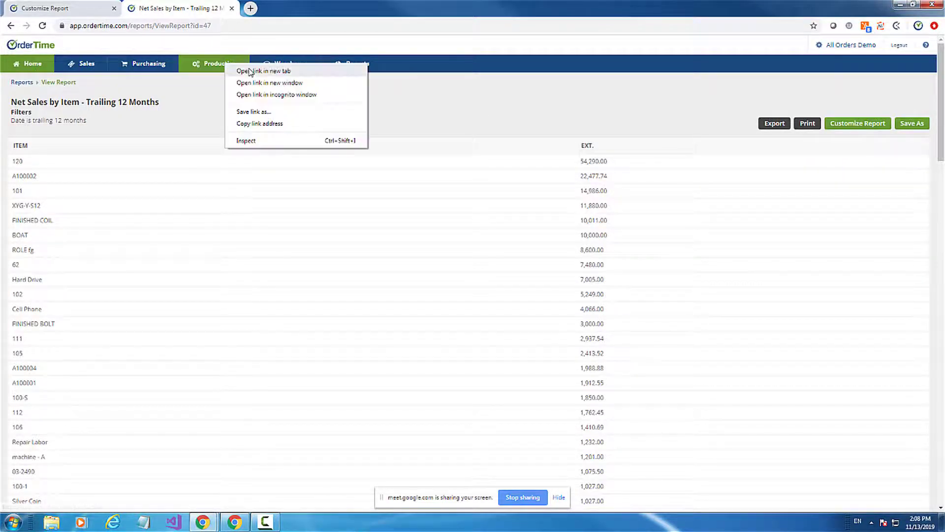
{"action": "left_click", "coordinate": [252, 70]}
{"action": "left_click", "coordinate": [266, 11]}
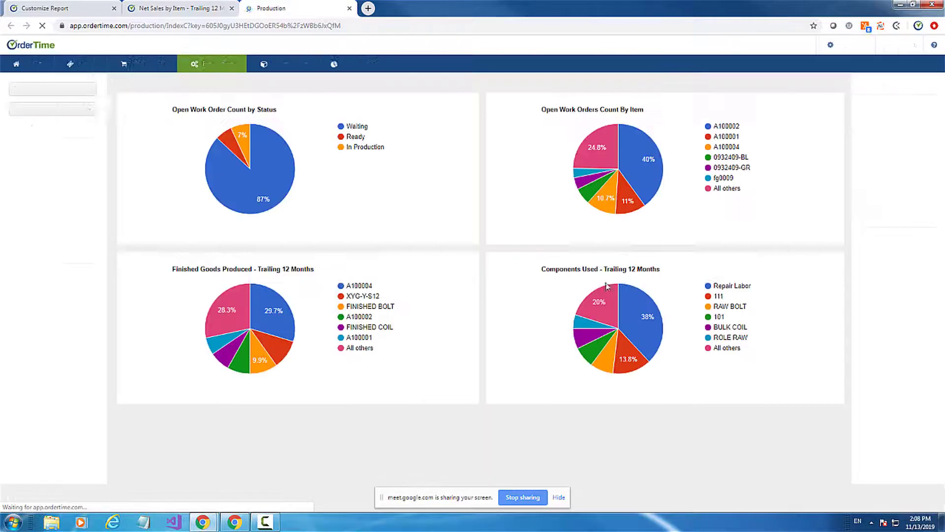
{"action": "left_click", "coordinate": [636, 302]}
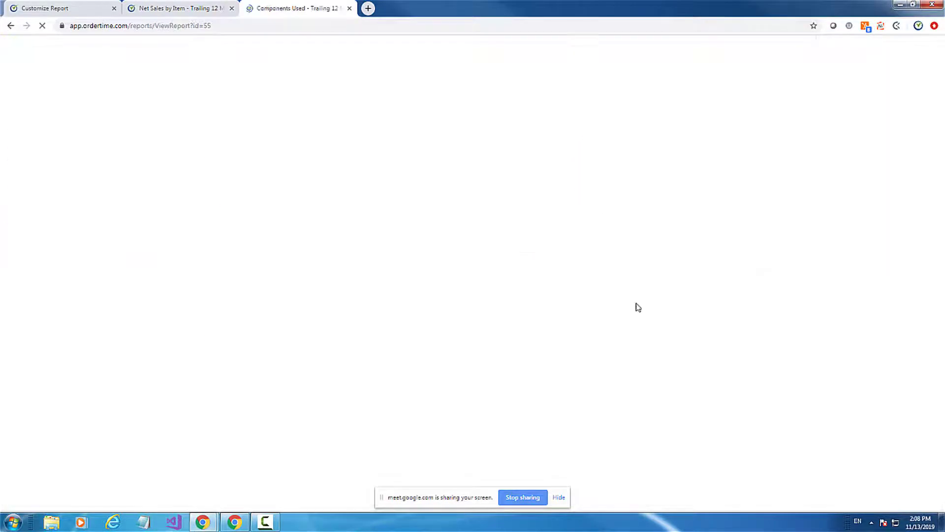
{"action": "left_click", "coordinate": [162, 8]}
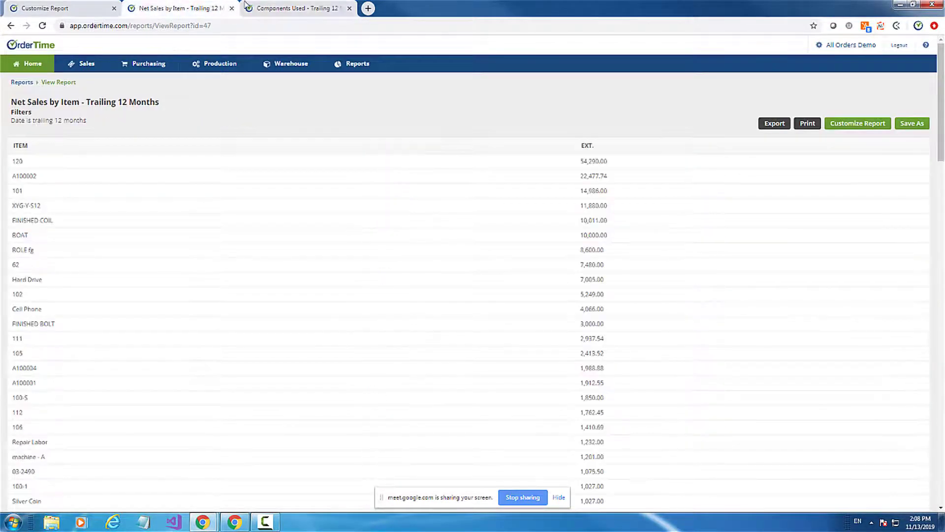
{"action": "left_click", "coordinate": [279, 7]}
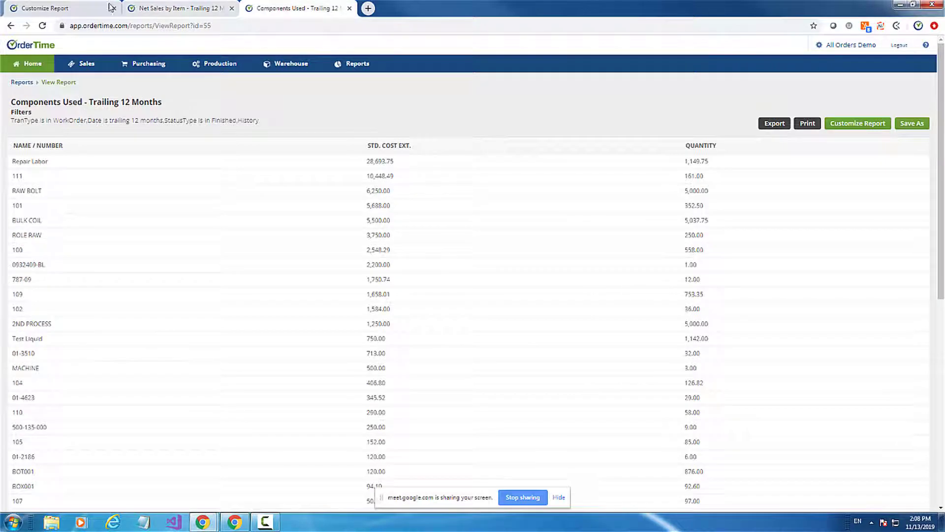
Return to the report customization and add the Last 13 Weeks column from Item Velocity - Weekly before Last 26 Weeks
{"action": "left_click", "coordinate": [58, 8]}
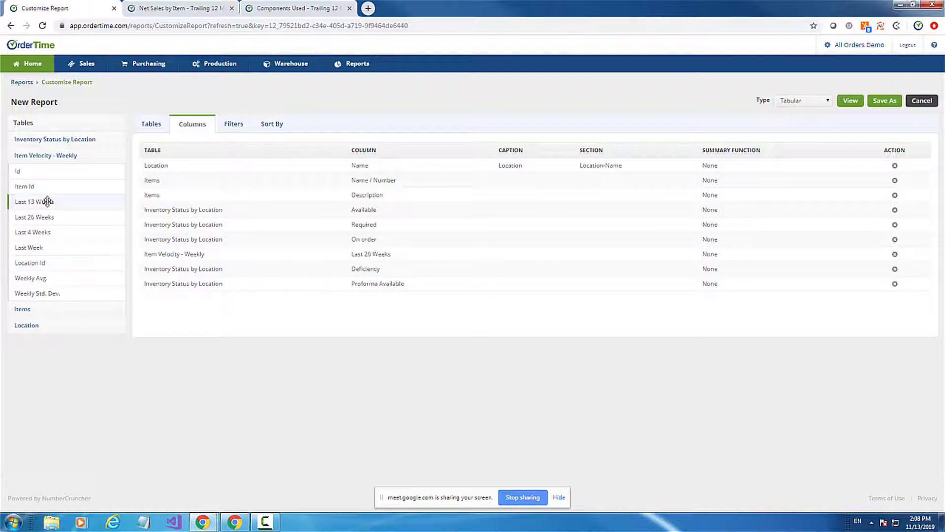
{"action": "left_click_drag", "start_coordinate": [49, 202], "coordinate": [217, 253]}
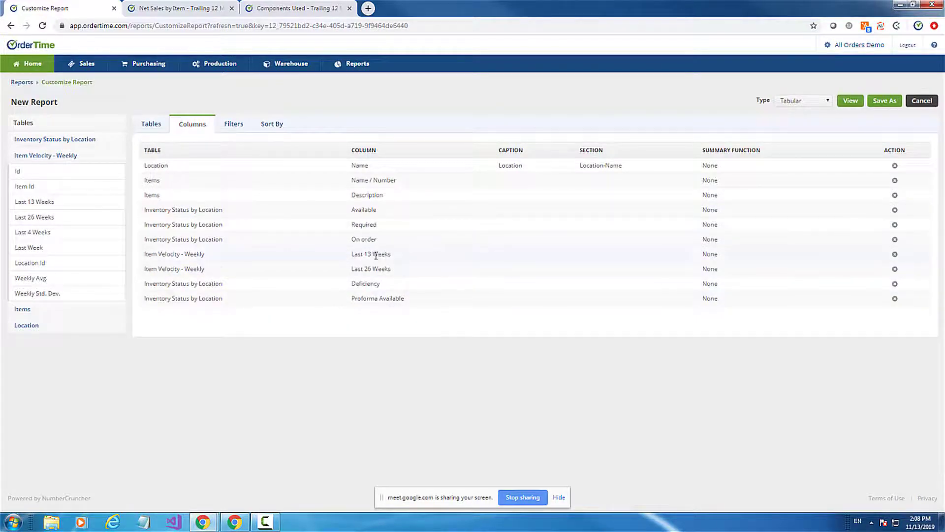
{"action": "left_click", "coordinate": [375, 255]}
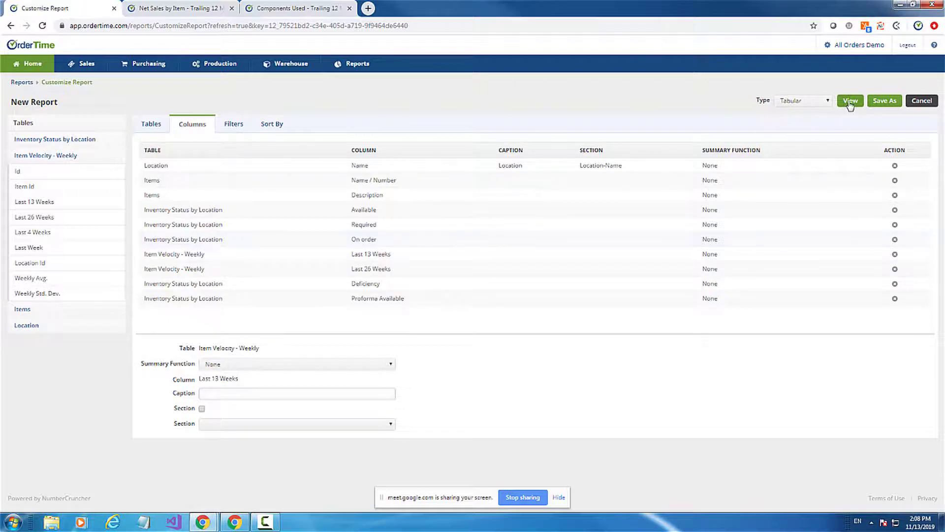
Check the report's Last 26 Weeks filter and view the updated report
{"action": "left_click", "coordinate": [232, 124]}
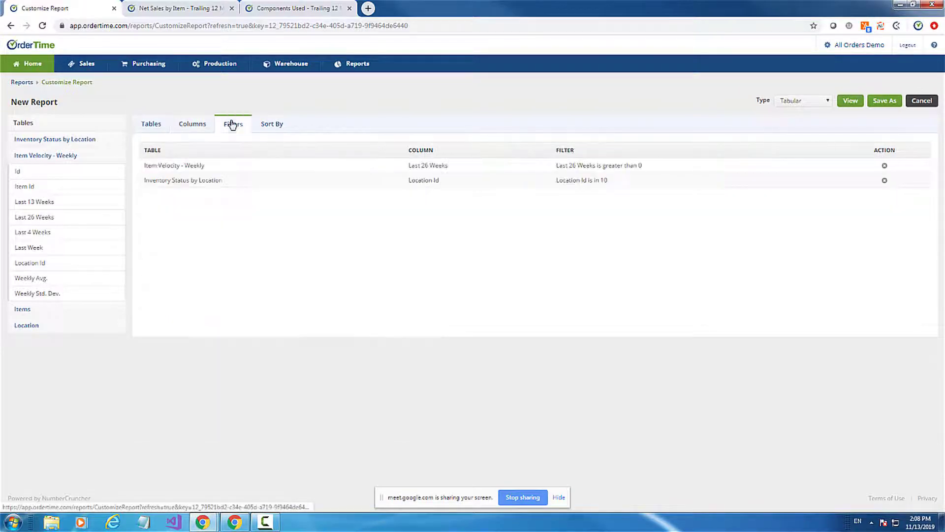
{"action": "left_click", "coordinate": [438, 166]}
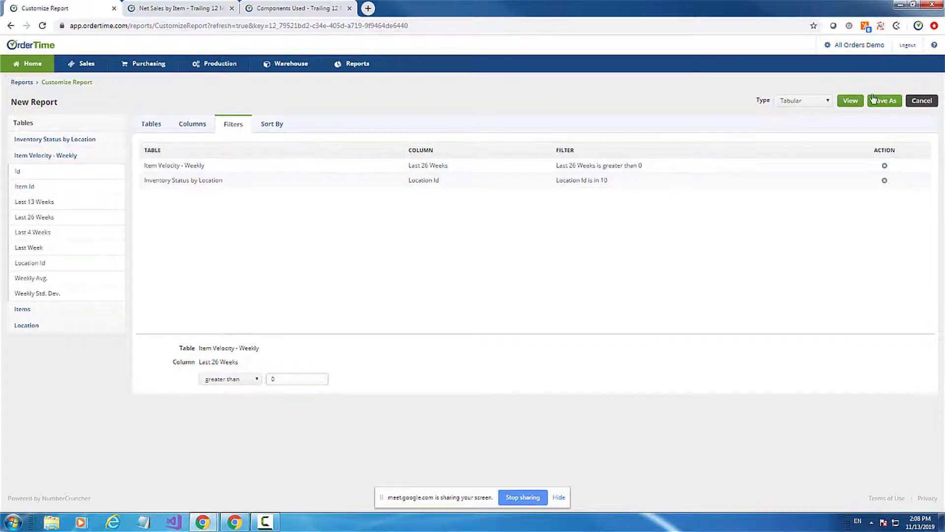
{"action": "left_click", "coordinate": [850, 101]}
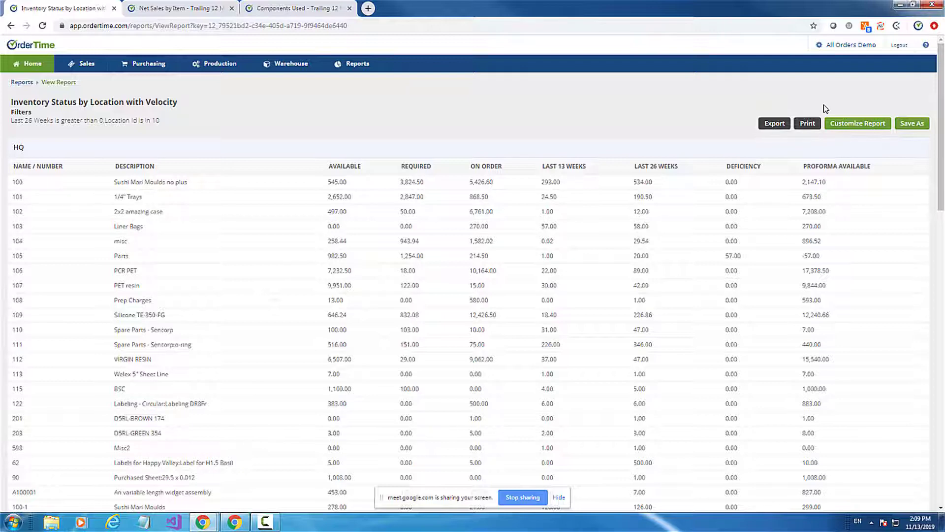
Customize the report again, check the Location Name column's settings and look through the Items fields available as columns
{"action": "left_click", "coordinate": [859, 127]}
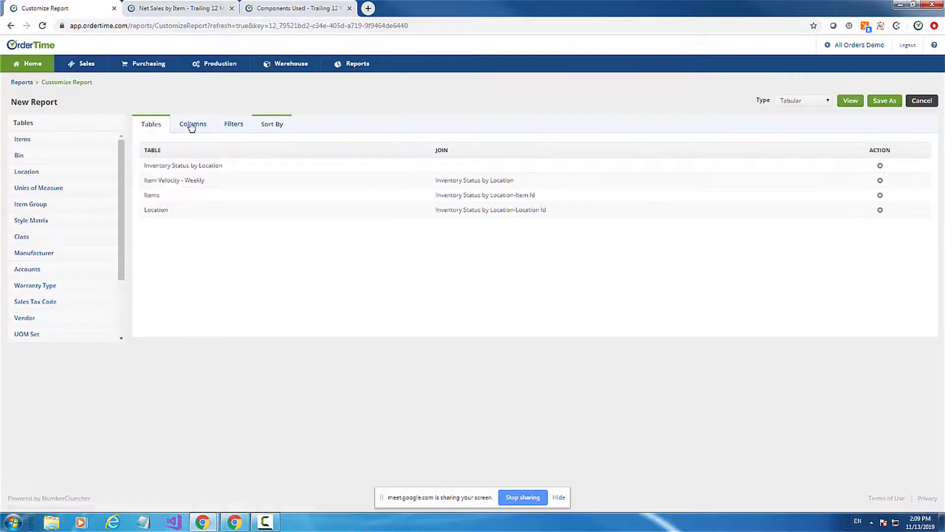
{"action": "left_click", "coordinate": [192, 124]}
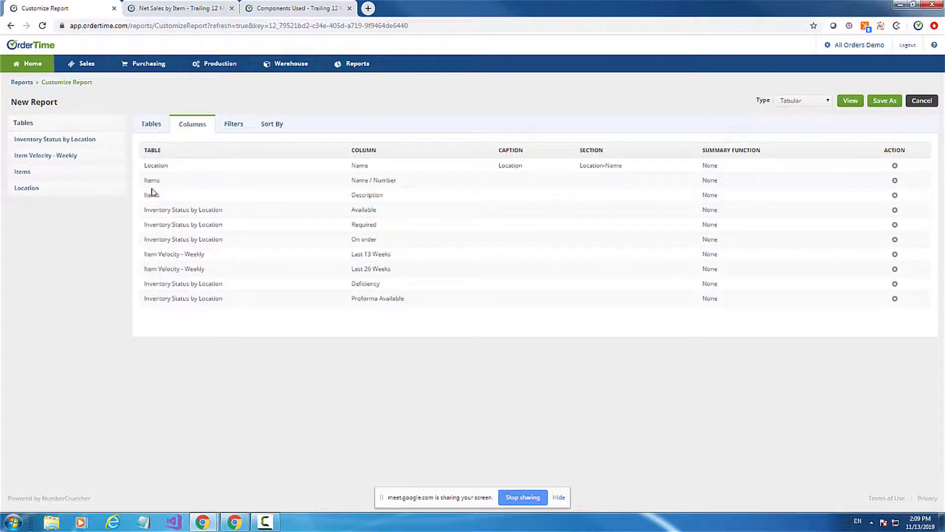
{"action": "left_click", "coordinate": [154, 165]}
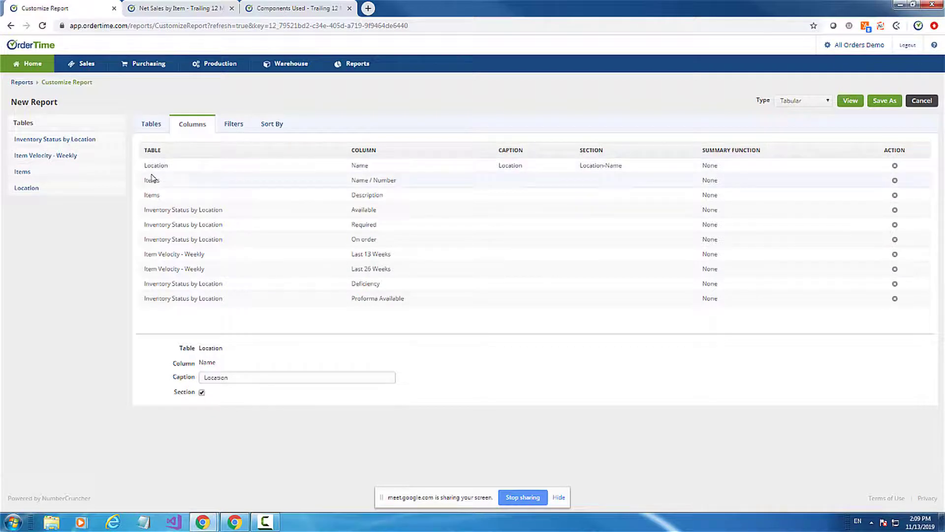
{"action": "left_click", "coordinate": [28, 178]}
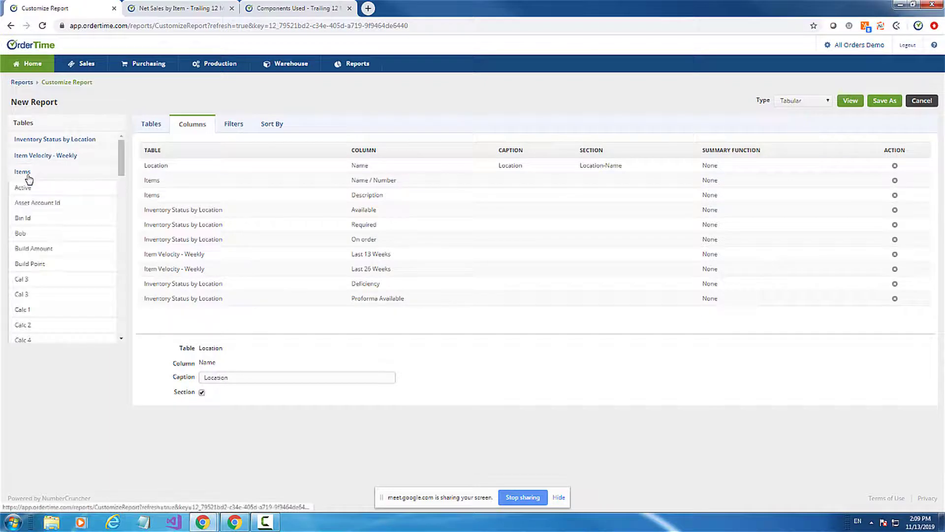
{"action": "scroll", "coordinate": [54, 266], "scroll_direction": "down", "scroll_amount": 1}
{"action": "scroll", "coordinate": [61, 252], "scroll_direction": "down", "scroll_amount": 2}
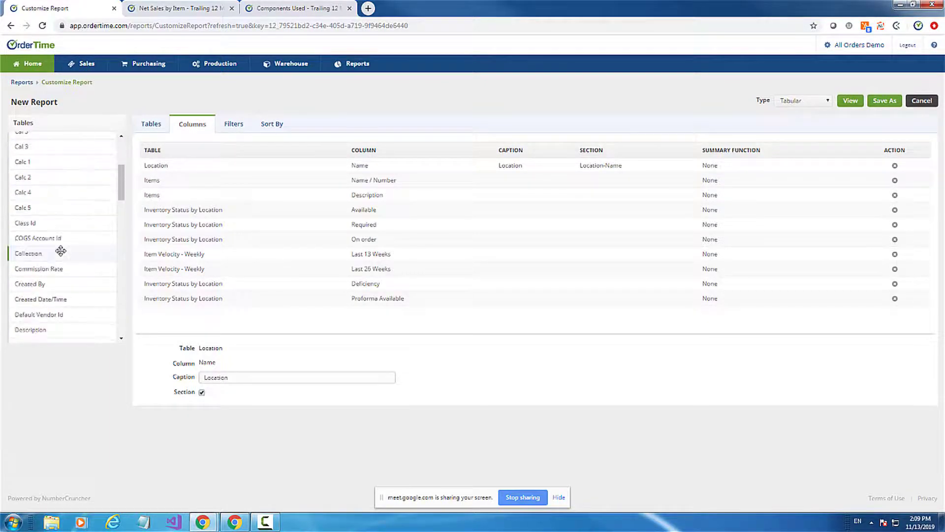
{"action": "scroll", "coordinate": [61, 246], "scroll_direction": "up", "scroll_amount": 4}
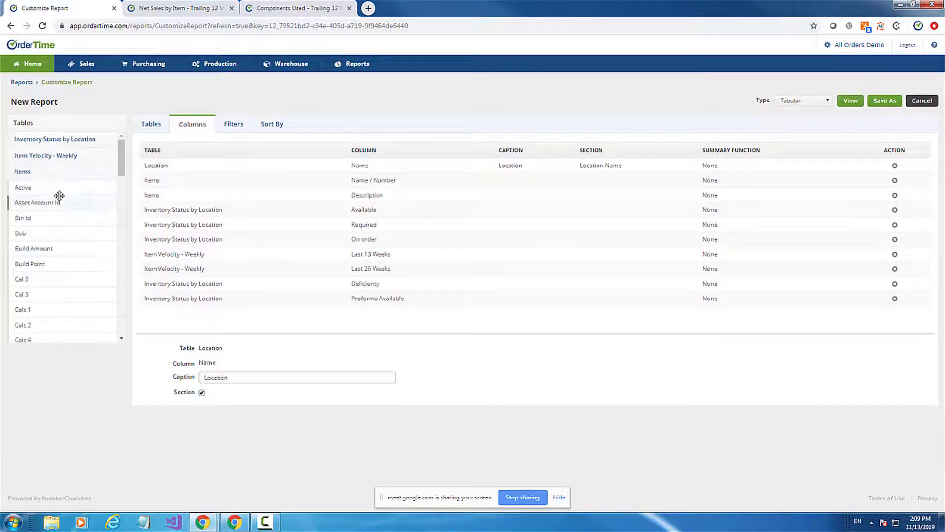
Add the Item Group table to the report's tables after Location
{"action": "left_click", "coordinate": [149, 124]}
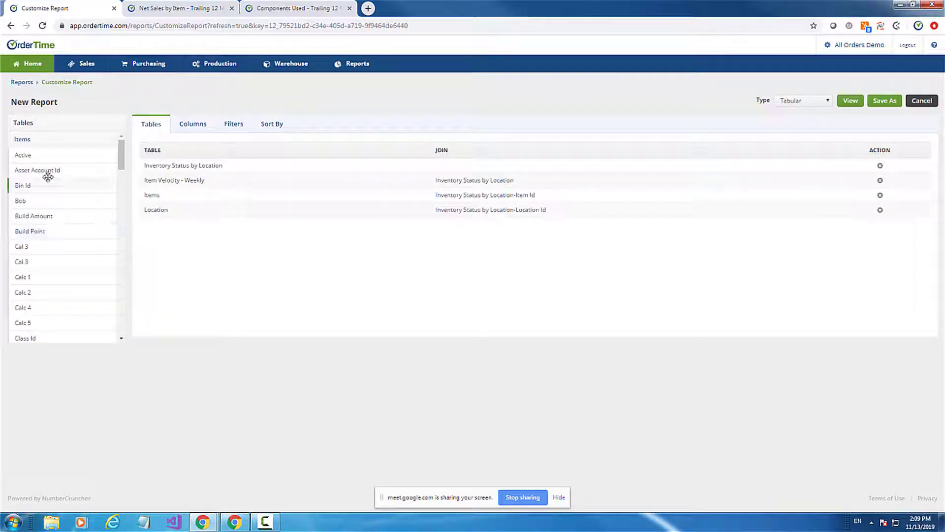
{"action": "left_click", "coordinate": [187, 129]}
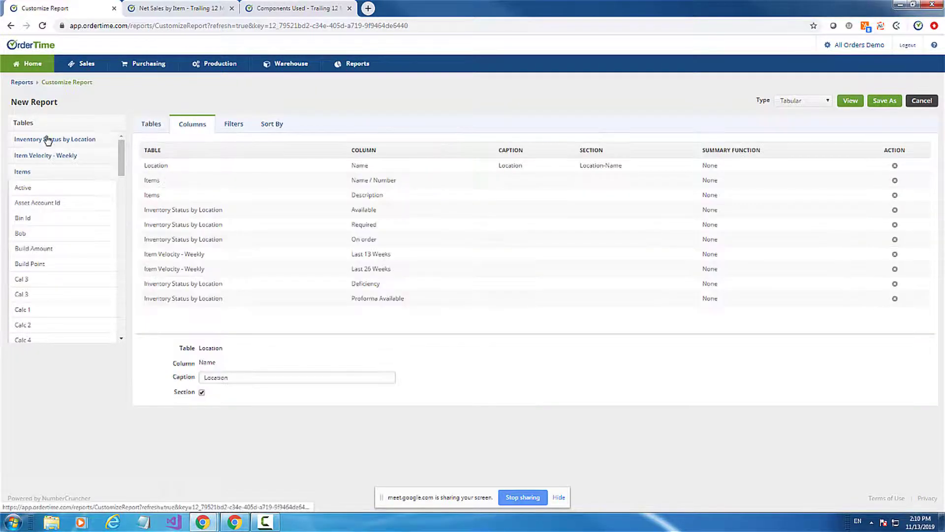
{"action": "left_click", "coordinate": [29, 173]}
{"action": "left_click", "coordinate": [150, 124]}
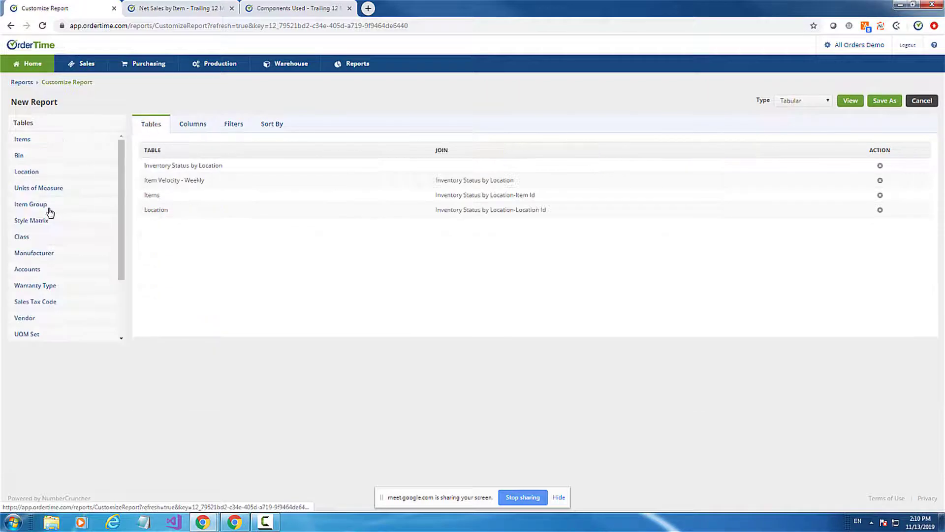
{"action": "left_click_drag", "start_coordinate": [37, 206], "coordinate": [200, 230]}
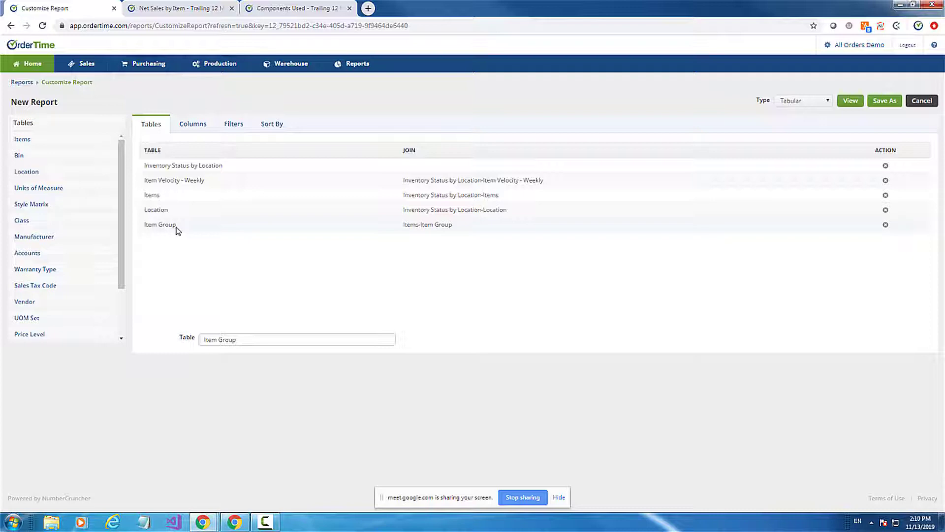
Add the Name column from the Item Group table at the end of the report's columns
{"action": "left_click", "coordinate": [193, 126]}
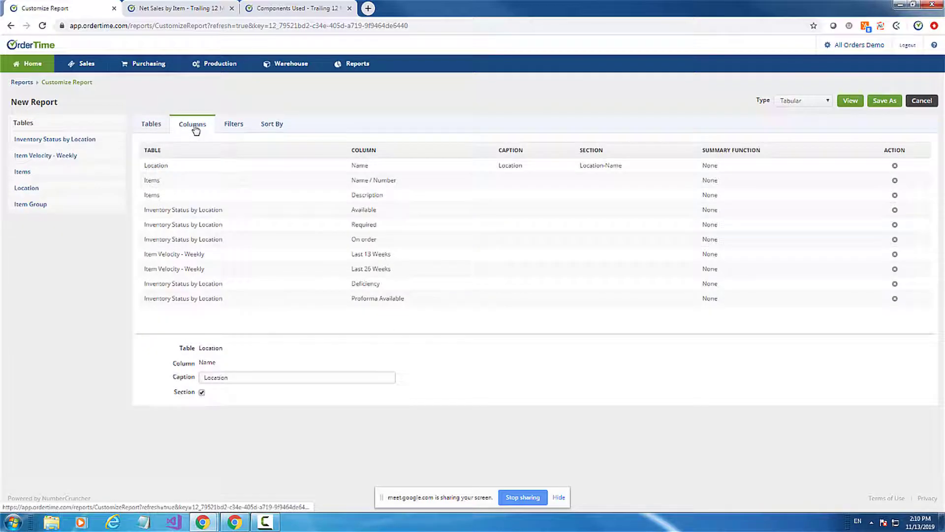
{"action": "left_click", "coordinate": [40, 205]}
{"action": "scroll", "coordinate": [48, 290], "scroll_direction": "down", "scroll_amount": 2}
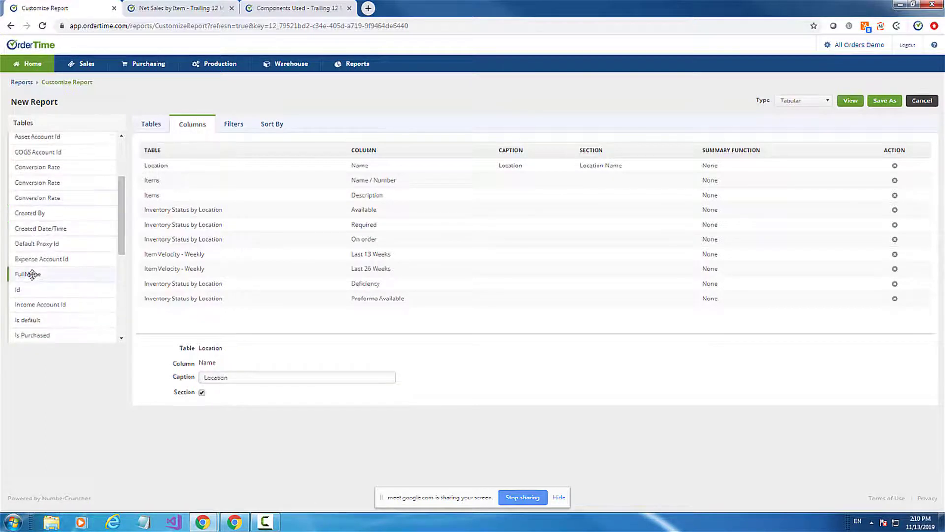
{"action": "mouse_move", "coordinate": [33, 275]}
{"action": "left_mouse_down"}
{"action": "mouse_move", "coordinate": [94, 285]}
{"action": "mouse_move", "coordinate": [61, 288]}
{"action": "mouse_move", "coordinate": [42, 274]}
{"action": "left_mouse_up"}
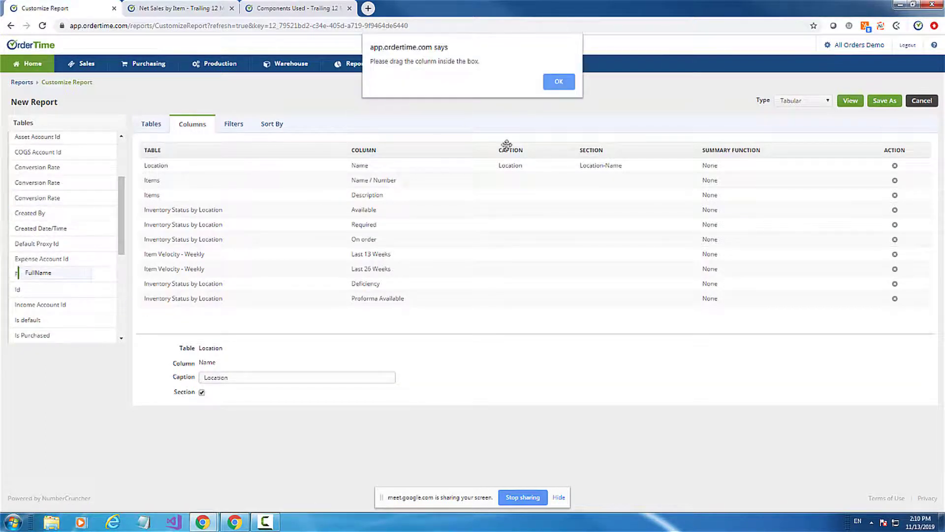
{"action": "left_click", "coordinate": [555, 81]}
{"action": "mouse_move", "coordinate": [124, 227]}
{"action": "left_mouse_down"}
{"action": "mouse_move", "coordinate": [125, 275]}
{"action": "mouse_move", "coordinate": [102, 282]}
{"action": "left_mouse_up"}
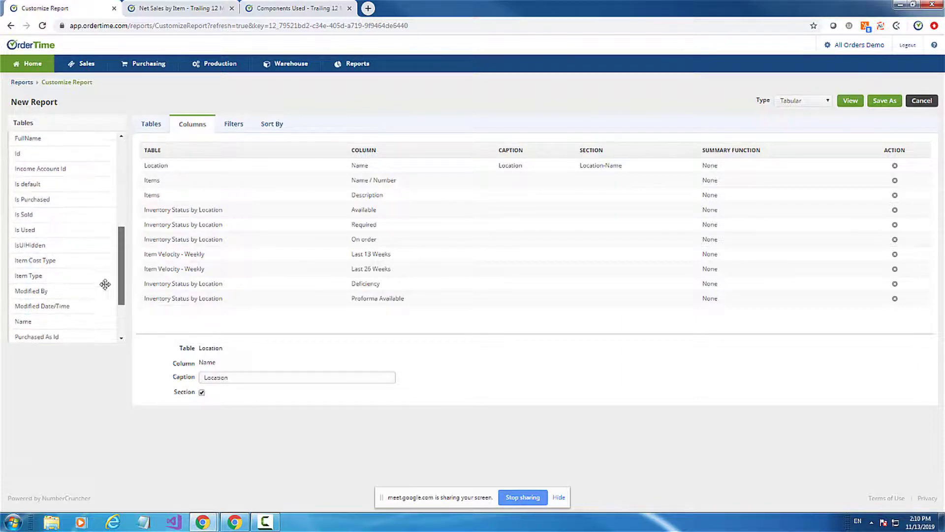
{"action": "mouse_move", "coordinate": [78, 322]}
{"action": "left_mouse_down"}
{"action": "mouse_move", "coordinate": [179, 306]}
{"action": "mouse_move", "coordinate": [175, 315]}
{"action": "left_mouse_up"}
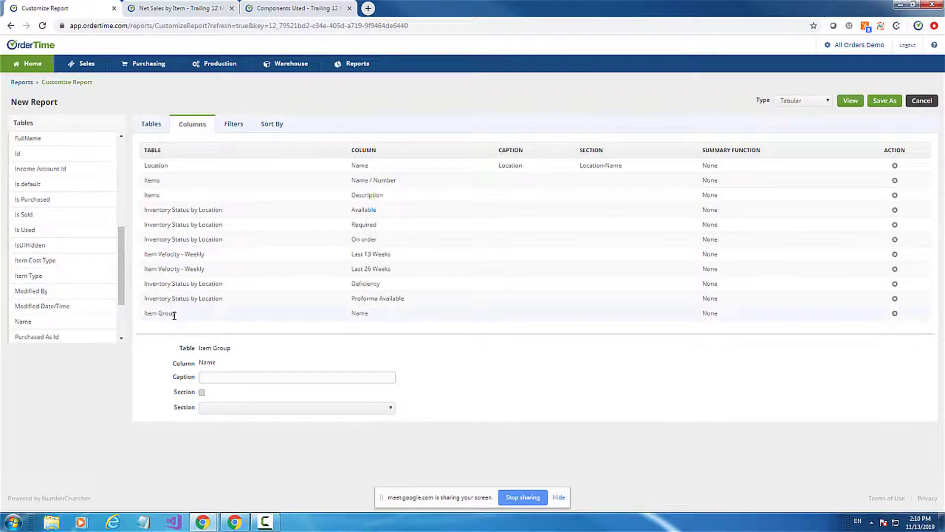
Caption the Item Group Name column "Group" and the Items Name / Number column "Item"
{"action": "left_click", "coordinate": [204, 376]}
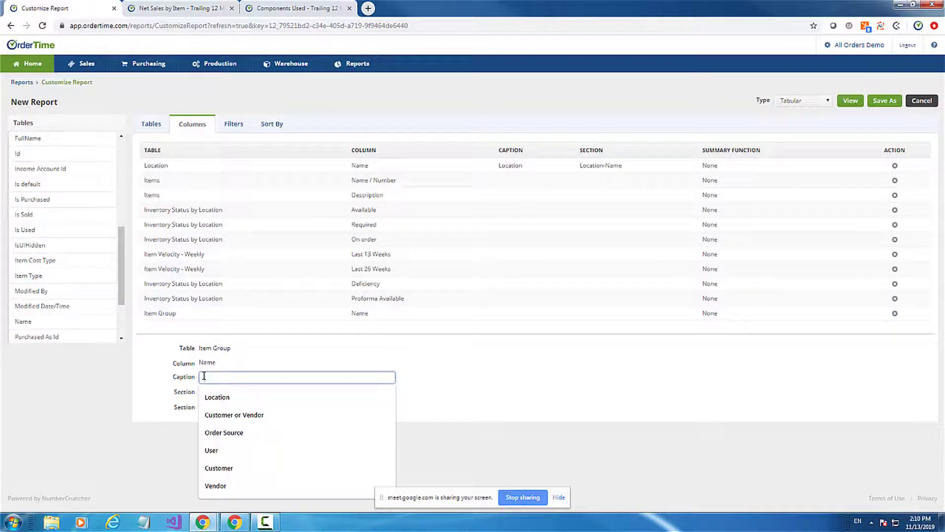
{"action": "type", "text": "Group"}
{"action": "key", "text": "Tab"}
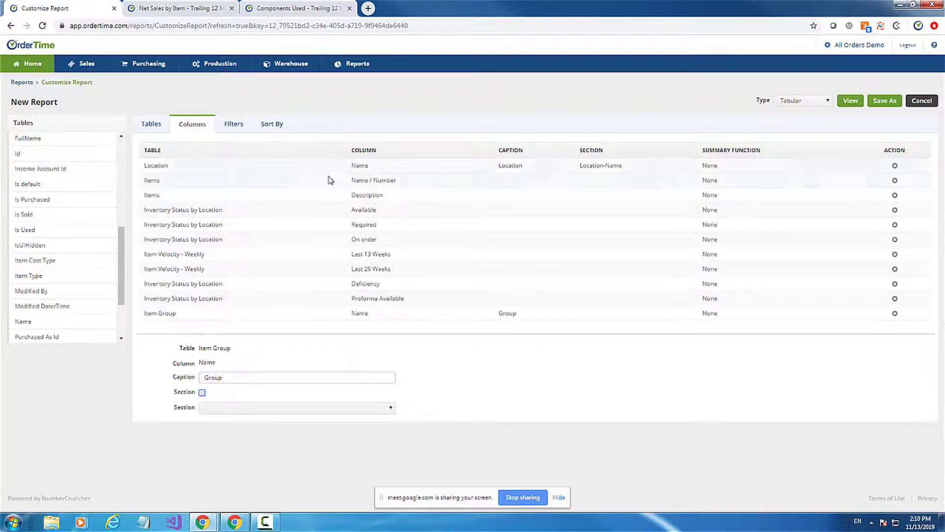
{"action": "left_click", "coordinate": [385, 182]}
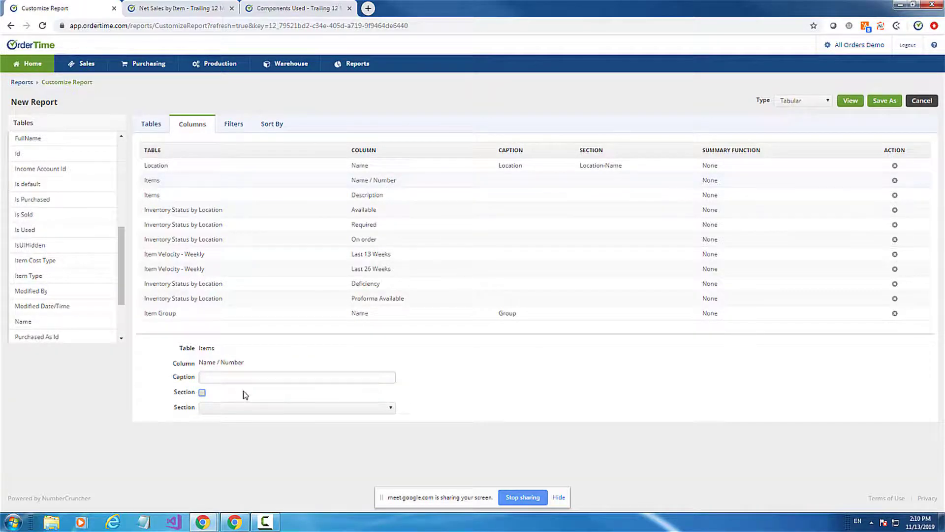
{"action": "left_click", "coordinate": [232, 377]}
{"action": "type", "text": "Item"}
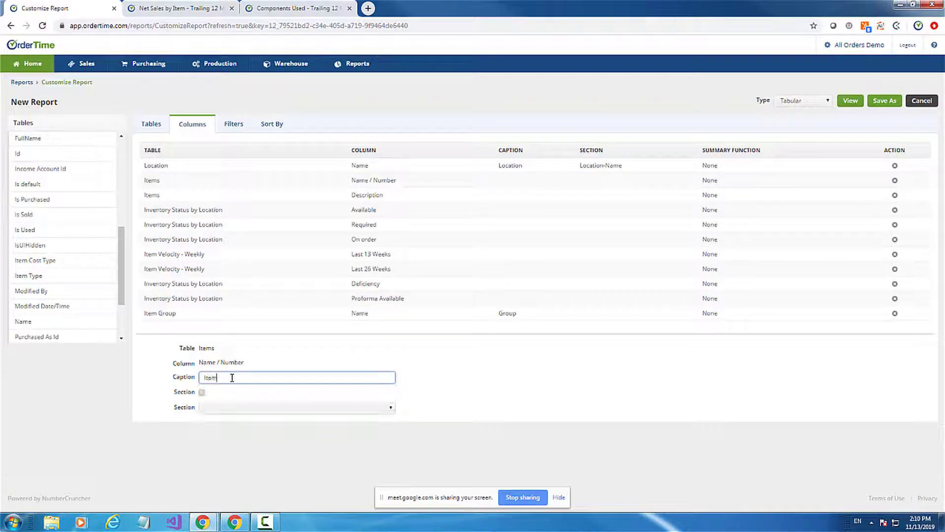
{"action": "key", "text": "Tab"}
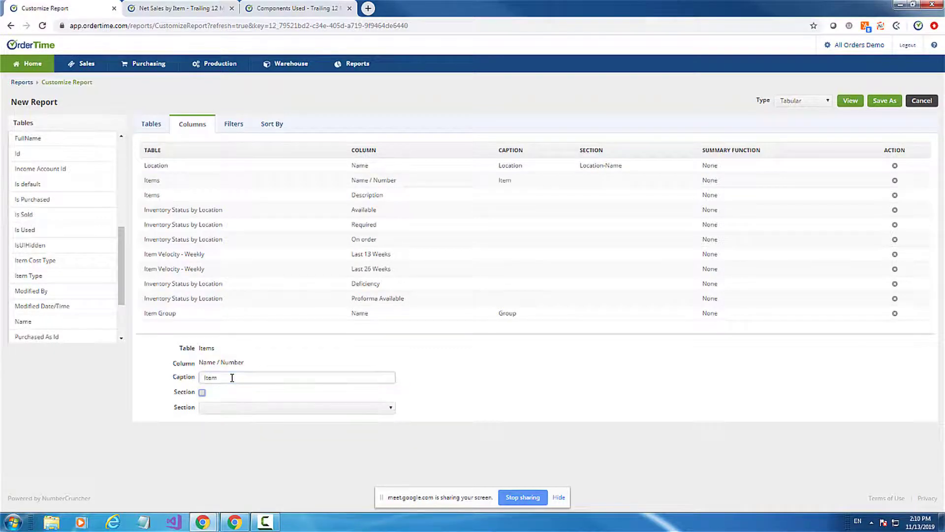
Make the Item Group Name column a section placed directly after Location Name, and view the grouped report
{"action": "left_click", "coordinate": [239, 312]}
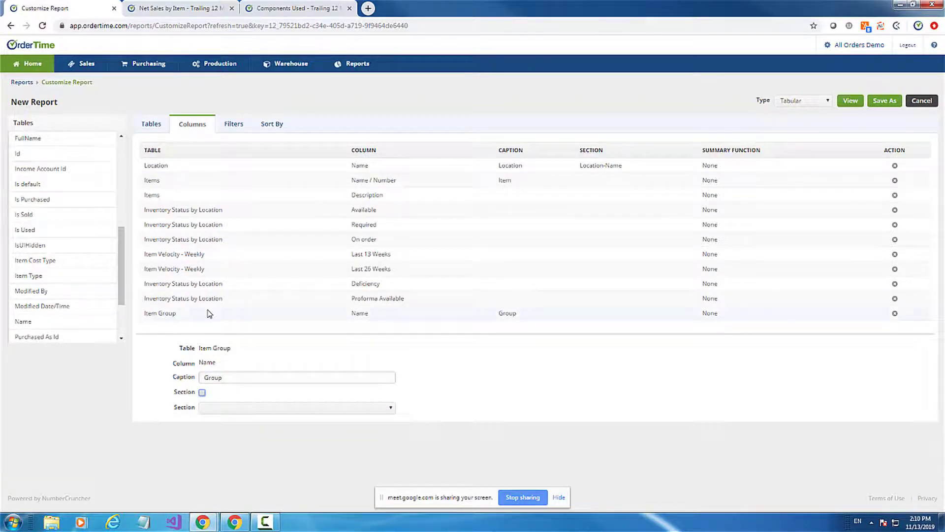
{"action": "left_click", "coordinate": [203, 393]}
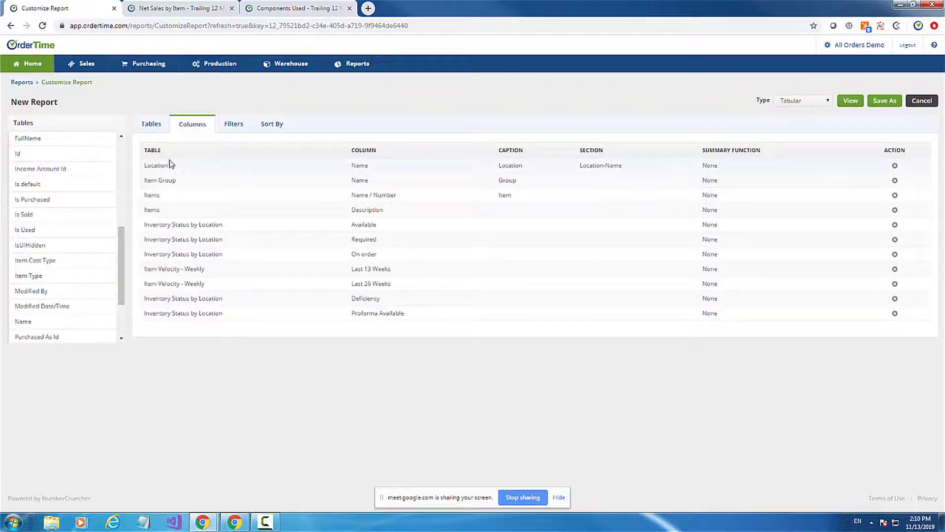
{"action": "left_click", "coordinate": [850, 101]}
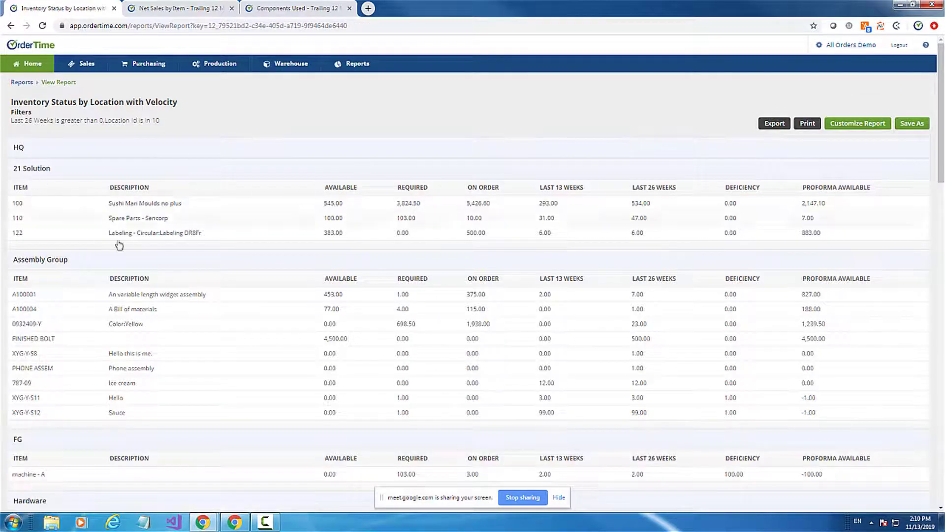
{"action": "scroll", "coordinate": [367, 287], "scroll_direction": "down", "scroll_amount": 2}
{"action": "scroll", "coordinate": [369, 287], "scroll_direction": "up", "scroll_amount": 2}
{"action": "scroll", "coordinate": [468, 239], "scroll_direction": "down", "scroll_amount": 5}
{"action": "scroll", "coordinate": [468, 238], "scroll_direction": "up", "scroll_amount": 5}
Return to the report customization and caption the Last 13 Weeks column "Last Month"
{"action": "left_click", "coordinate": [861, 126]}
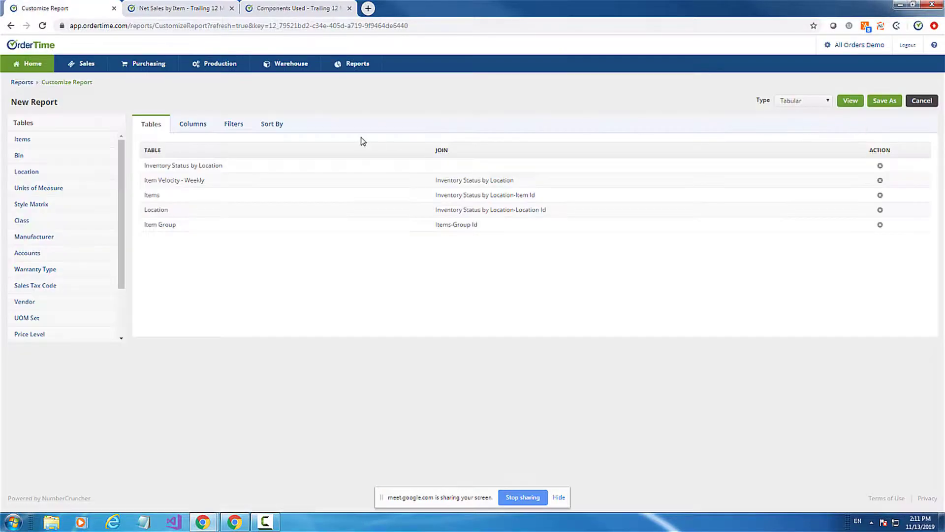
{"action": "left_click", "coordinate": [183, 126]}
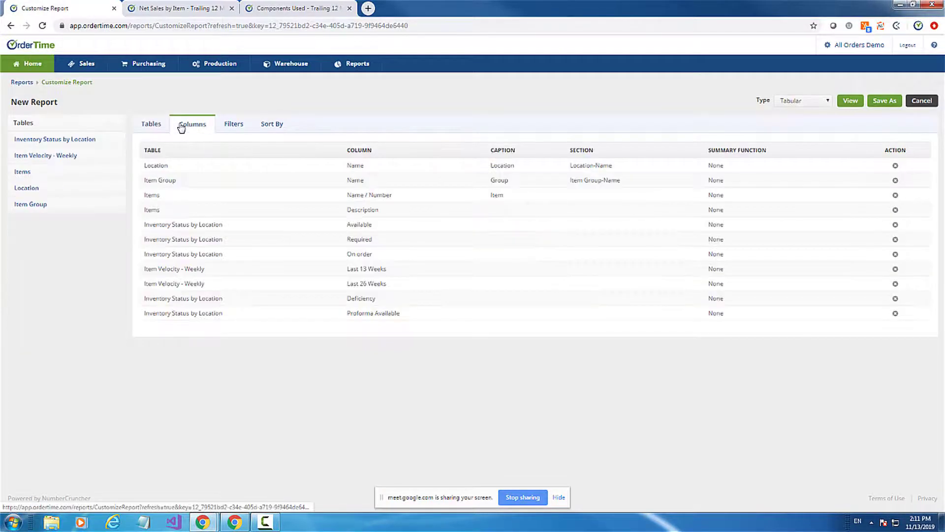
{"action": "left_click", "coordinate": [362, 269]}
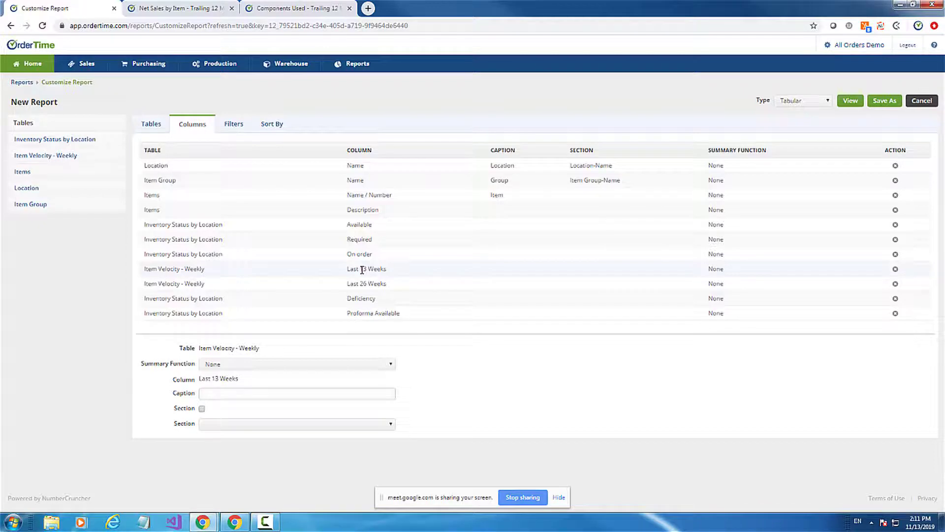
{"action": "left_click", "coordinate": [227, 392]}
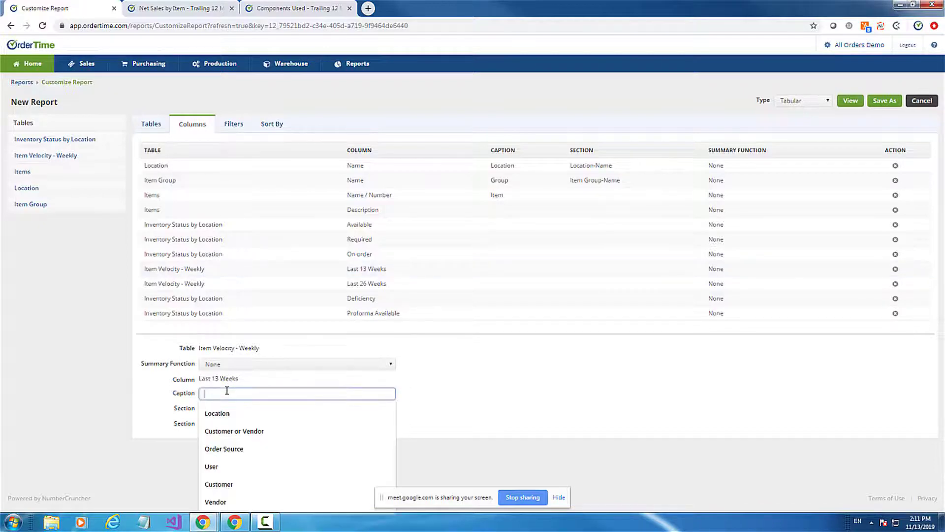
{"action": "type", "text": "Last Mo"}
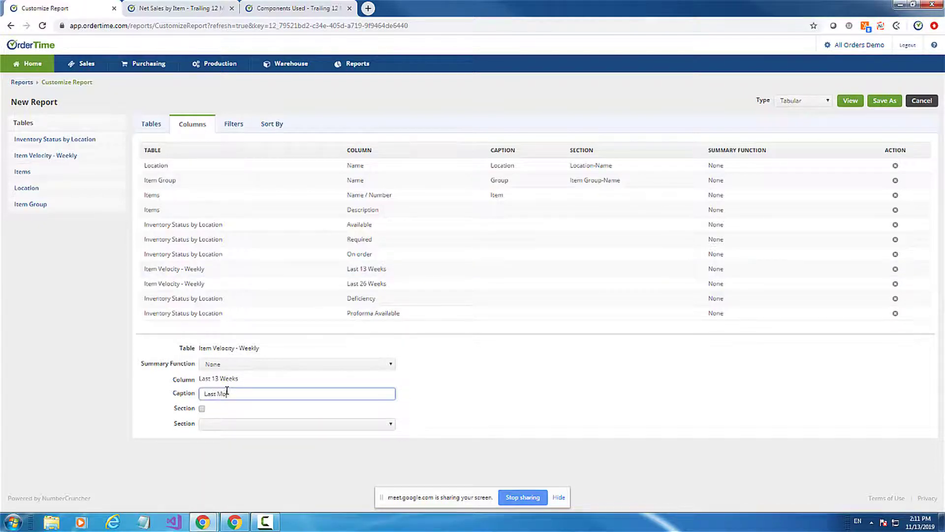
{"action": "type", "text": "ntg"}
{"action": "key", "text": "BackSpace"}
{"action": "key", "text": "Tab"}
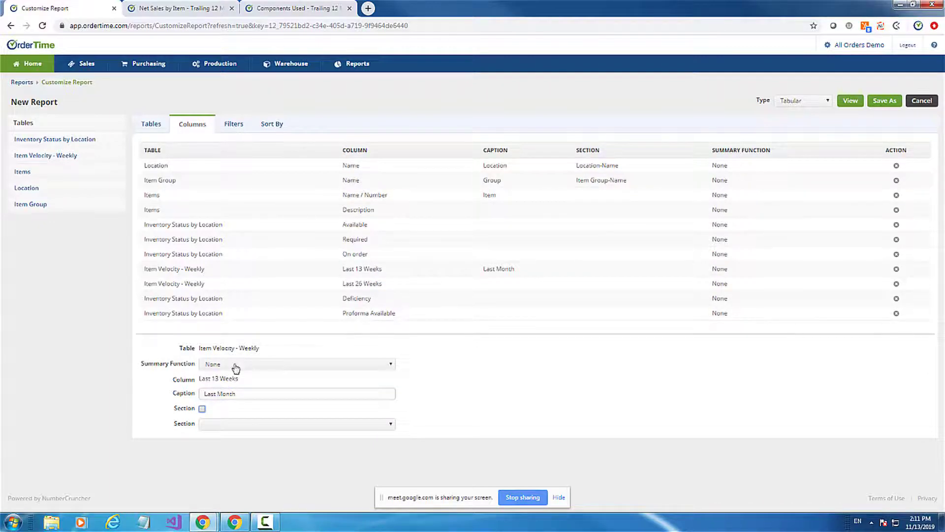
Set the Last 13 Weeks column's summary function to Sum and review the group totals in the report
{"action": "left_click", "coordinate": [235, 367]}
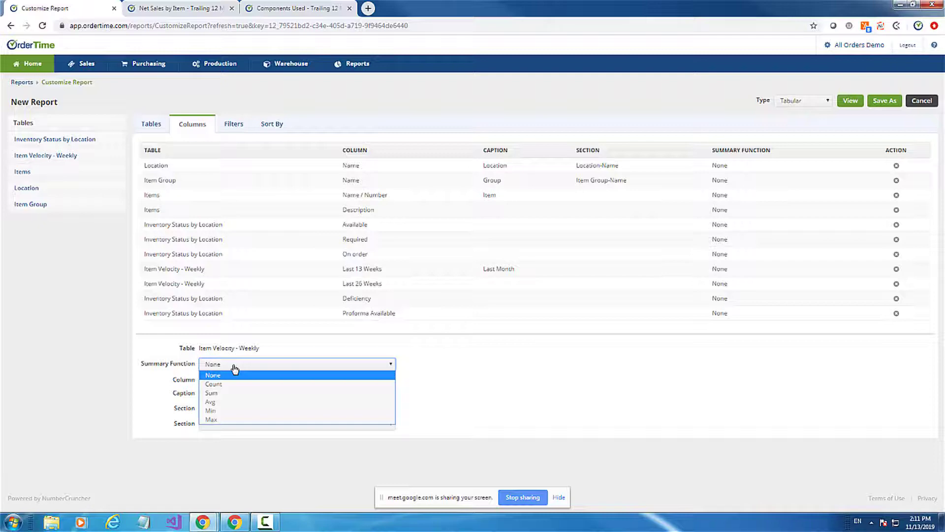
{"action": "left_click", "coordinate": [218, 393]}
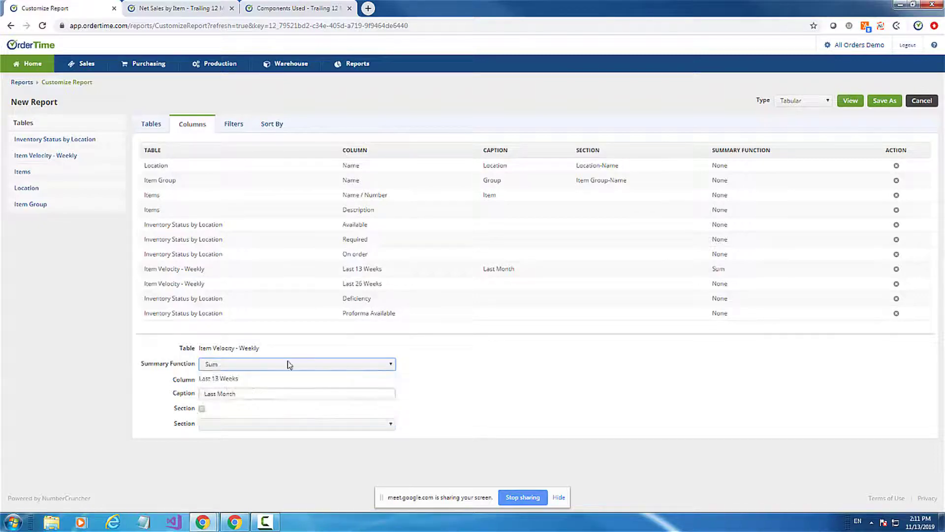
{"action": "left_click", "coordinate": [847, 102]}
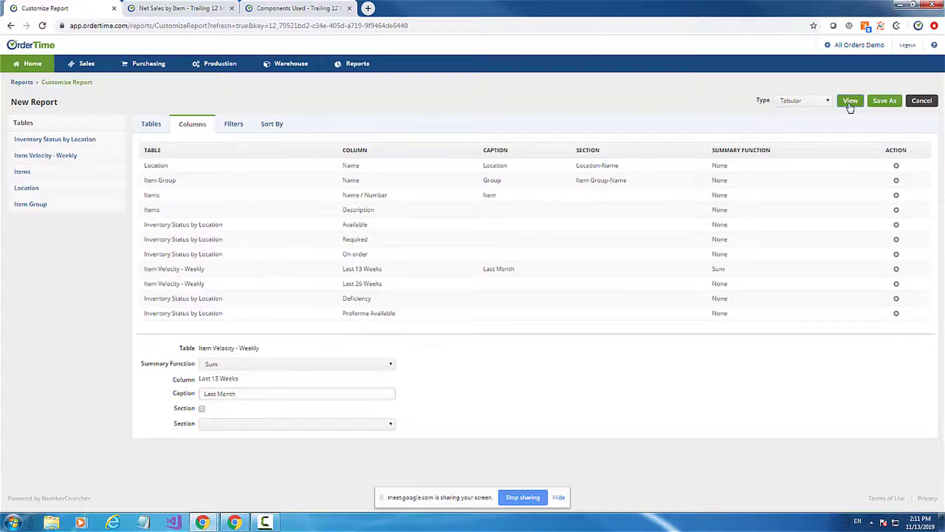
{"action": "left_click", "coordinate": [850, 102]}
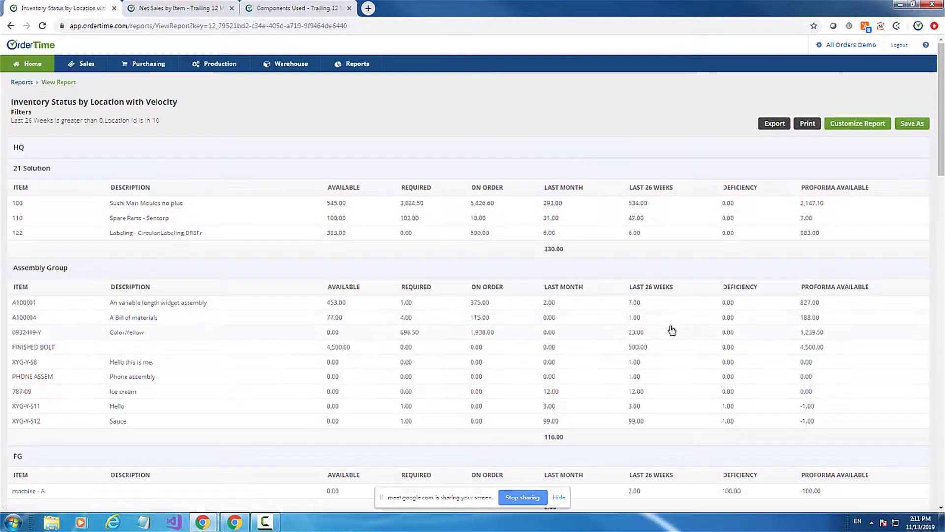
{"action": "scroll", "coordinate": [633, 290], "scroll_direction": "down", "scroll_amount": 5}
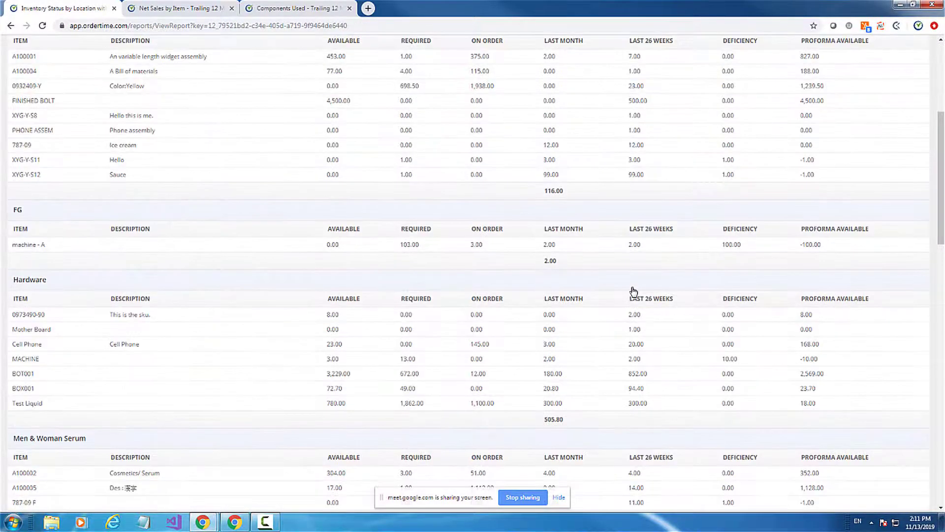
{"action": "scroll", "coordinate": [634, 286], "scroll_direction": "down", "scroll_amount": 15}
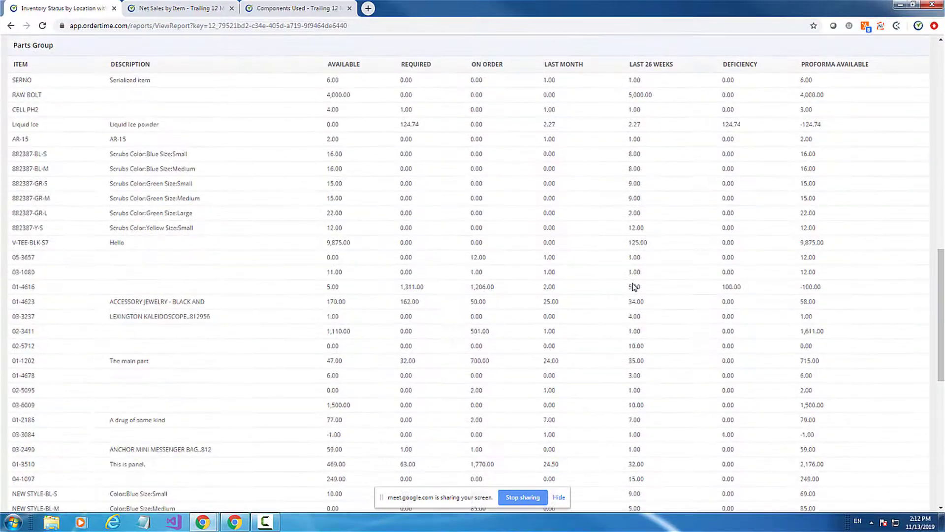
{"action": "scroll", "coordinate": [644, 304], "scroll_direction": "down", "scroll_amount": 3}
{"action": "scroll", "coordinate": [649, 311], "scroll_direction": "up", "scroll_amount": 15}
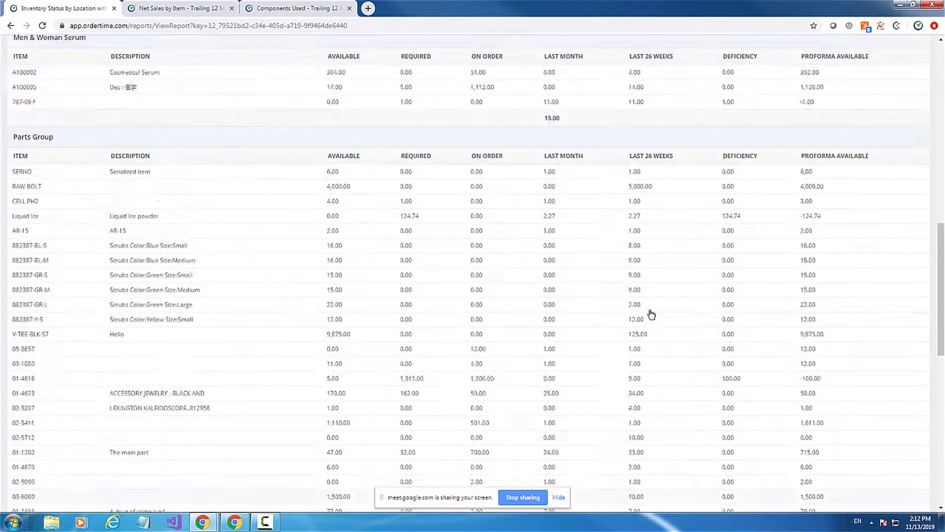
{"action": "scroll", "coordinate": [653, 313], "scroll_direction": "up", "scroll_amount": 3}
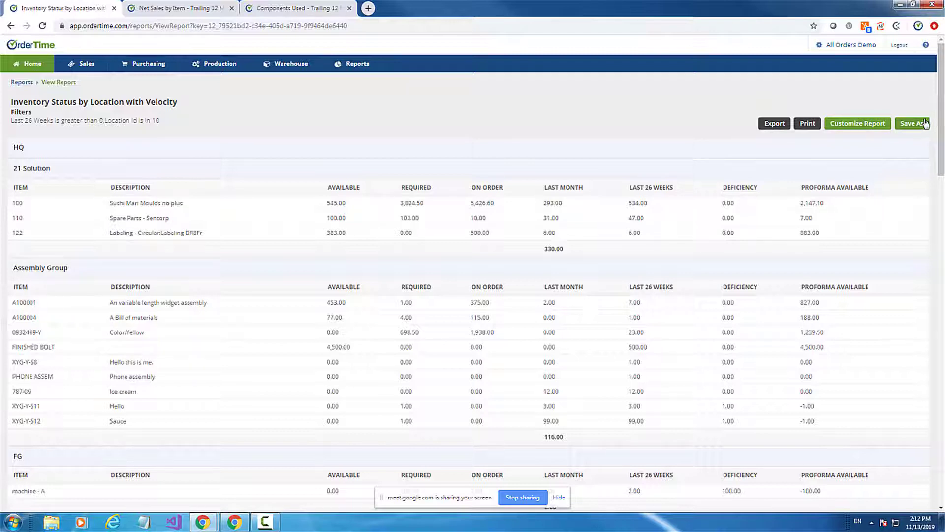
Reopen the saved Inventory Status by Location with Velocity report from the reports list, and check its columns in the report customization
{"action": "left_click", "coordinate": [354, 70]}
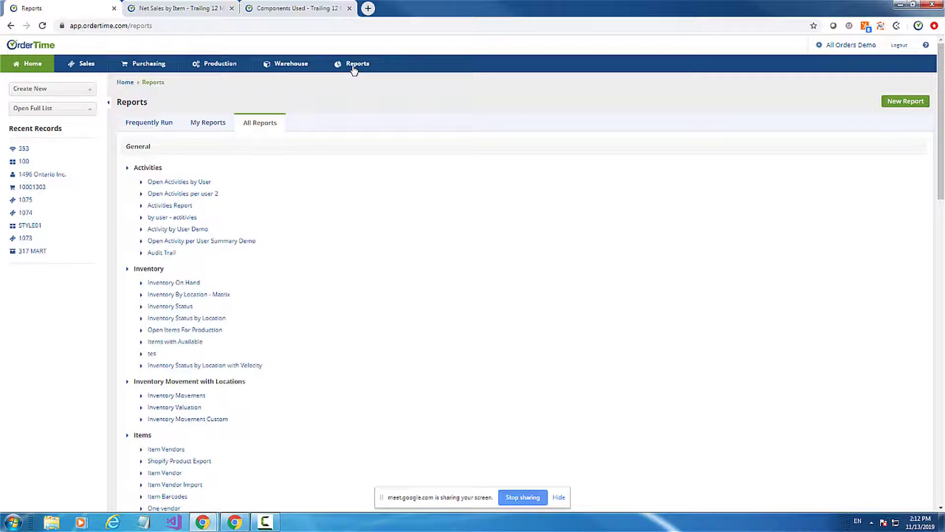
{"action": "left_click", "coordinate": [201, 367]}
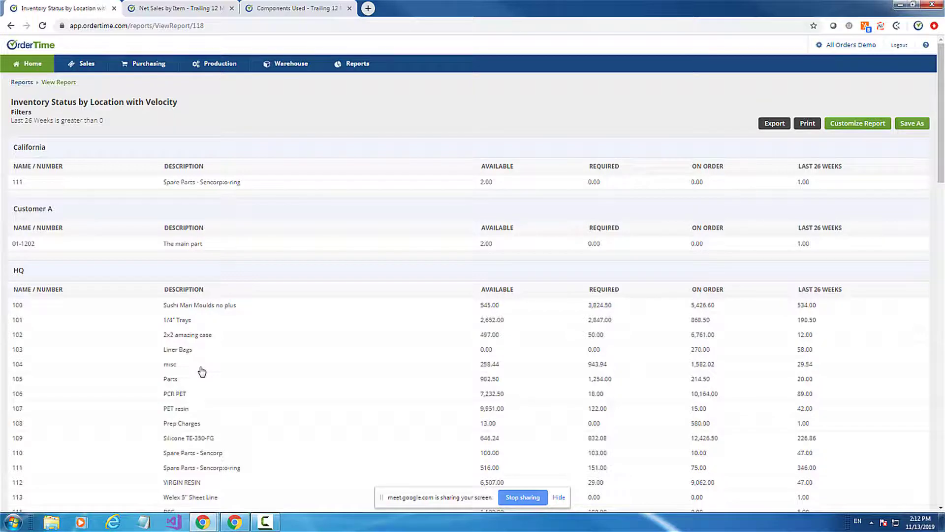
{"action": "left_click", "coordinate": [862, 126]}
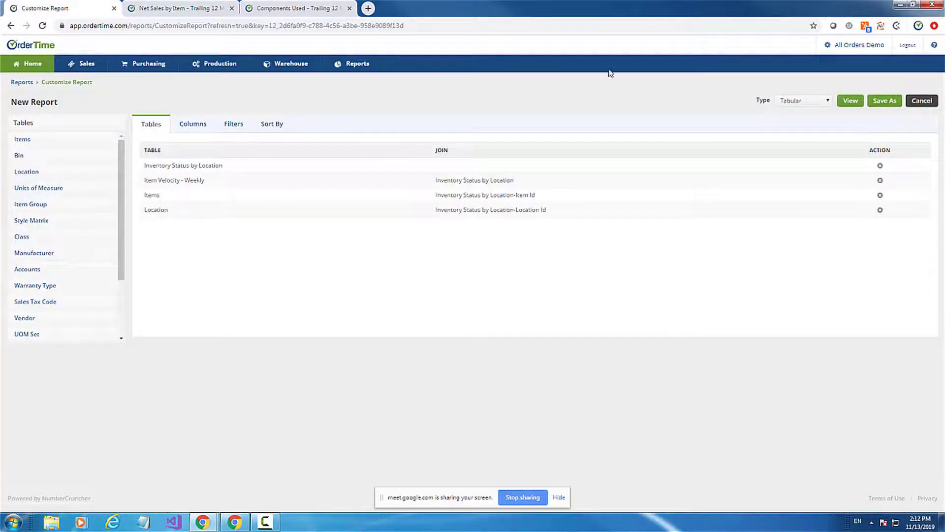
{"action": "left_click", "coordinate": [195, 125]}
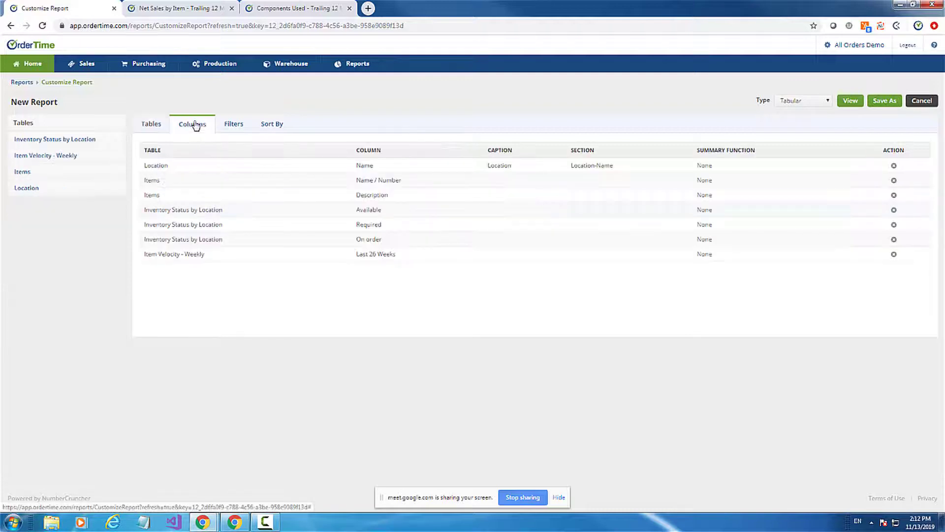
Remove the Location table from the report's tables
{"action": "left_click", "coordinate": [151, 129]}
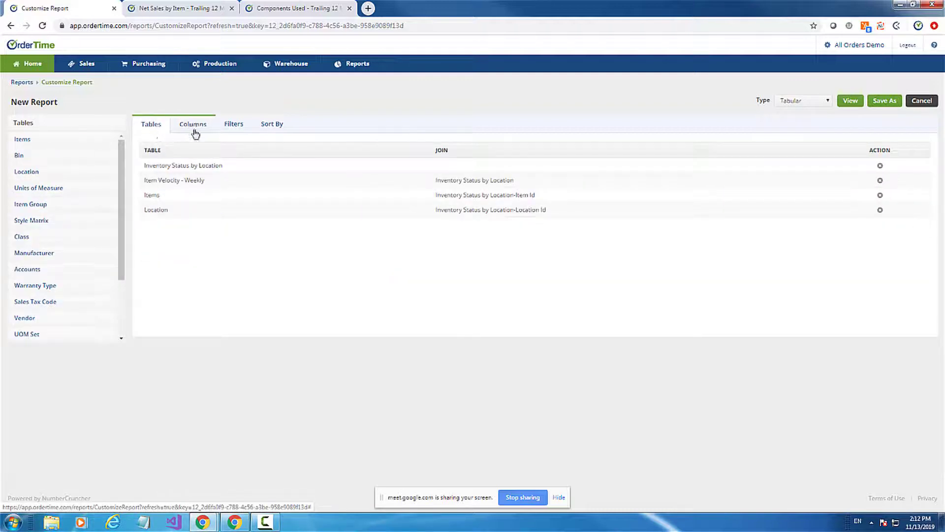
{"action": "left_click", "coordinate": [154, 210]}
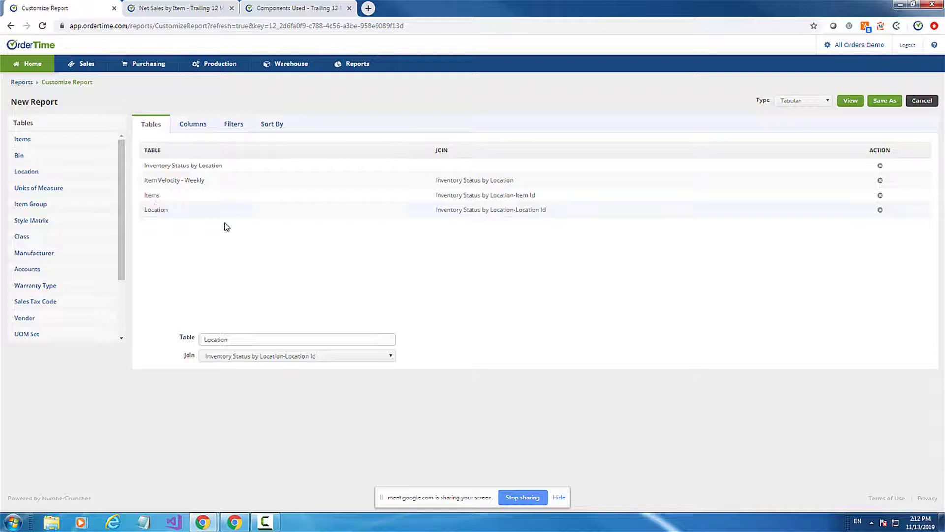
{"action": "left_click", "coordinate": [880, 210]}
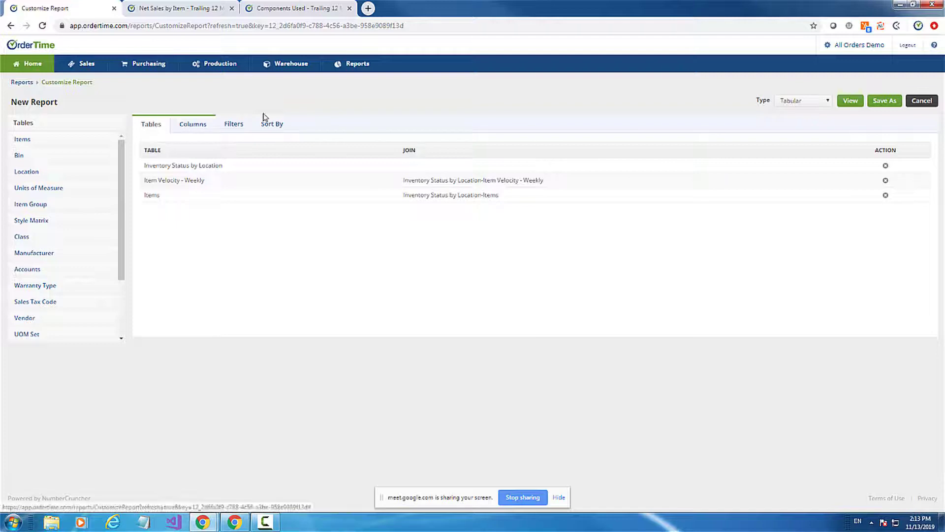
Change the report type to Summary and open the report's column list
{"action": "left_click", "coordinate": [815, 103]}
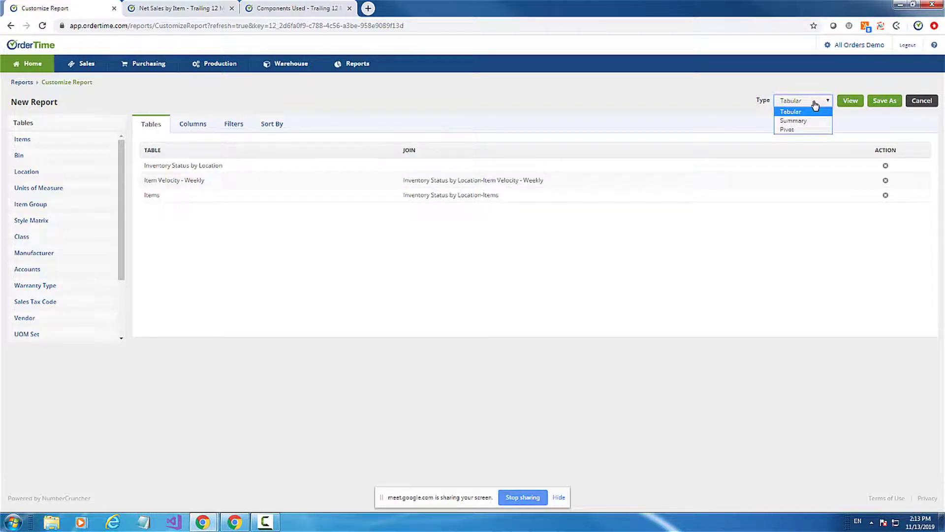
{"action": "left_click", "coordinate": [807, 121]}
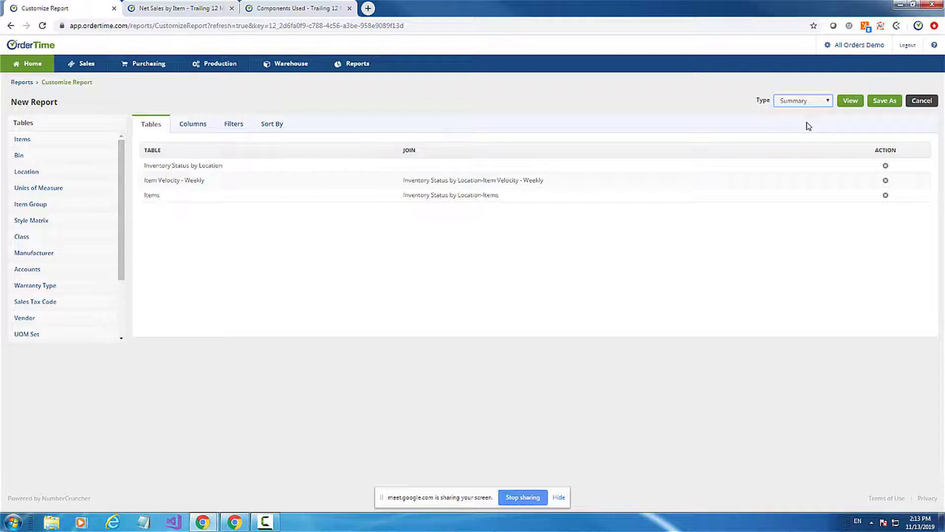
{"action": "left_click", "coordinate": [191, 127]}
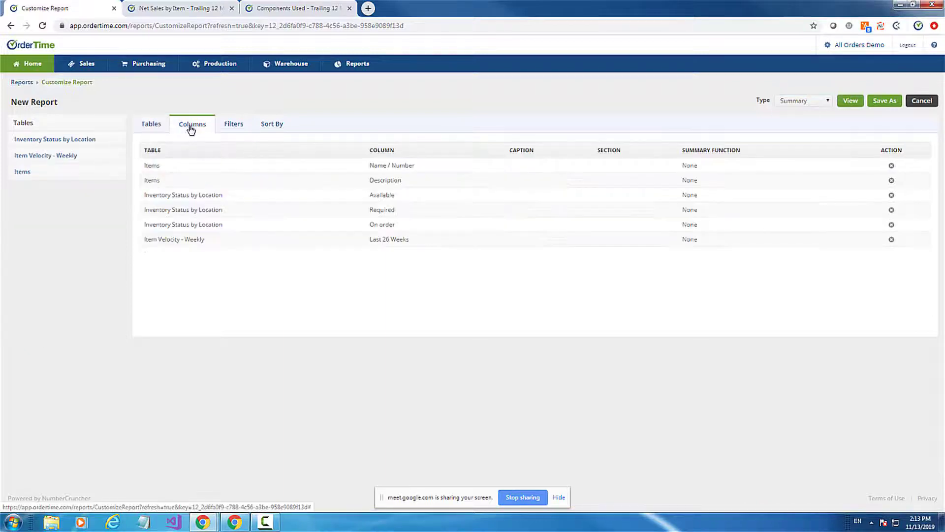
Compare the settings of the Items and Inventory Status by Location columns to see which ones offer a summary function
{"action": "left_click", "coordinate": [159, 164]}
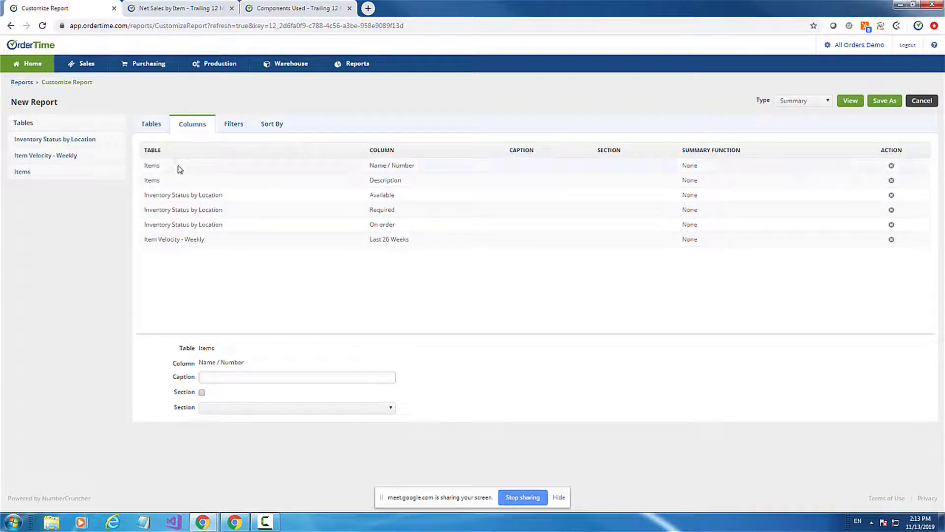
{"action": "left_click", "coordinate": [187, 195]}
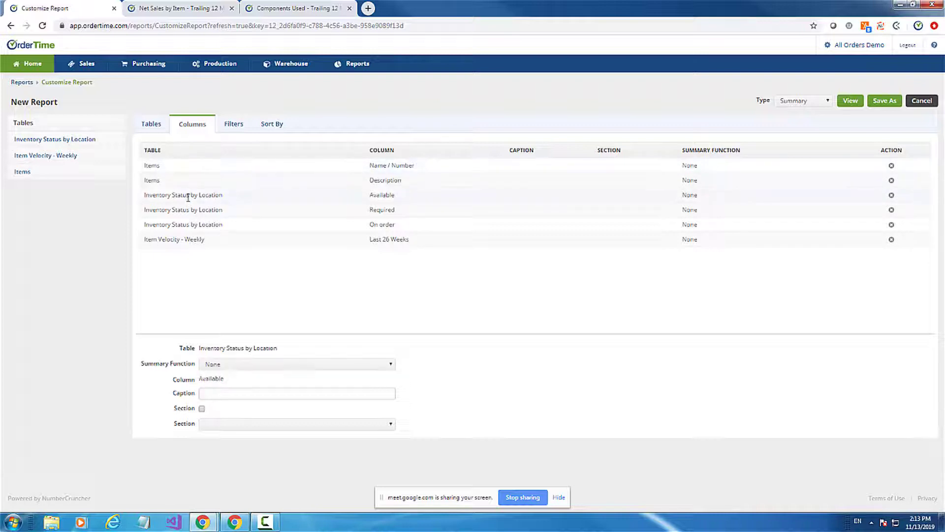
{"action": "left_click", "coordinate": [222, 214]}
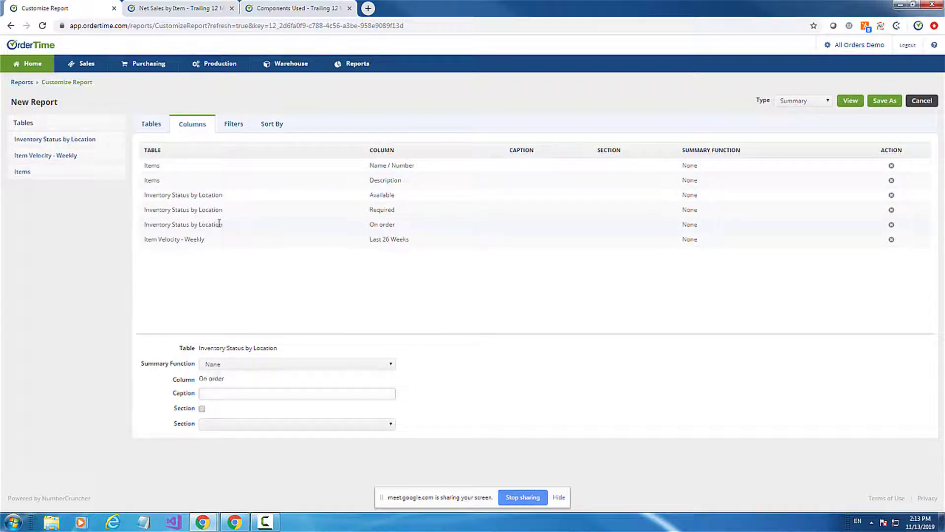
{"action": "left_click", "coordinate": [202, 167]}
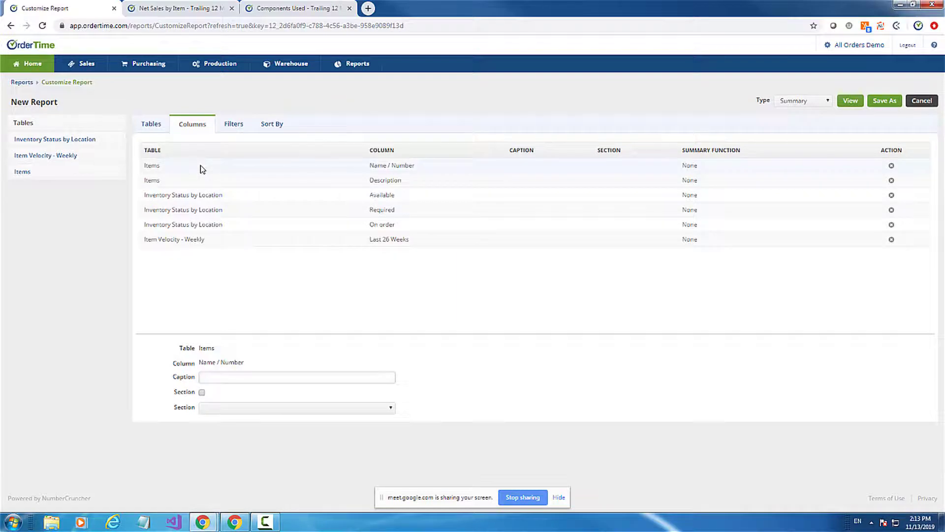
{"action": "left_click", "coordinate": [384, 181]}
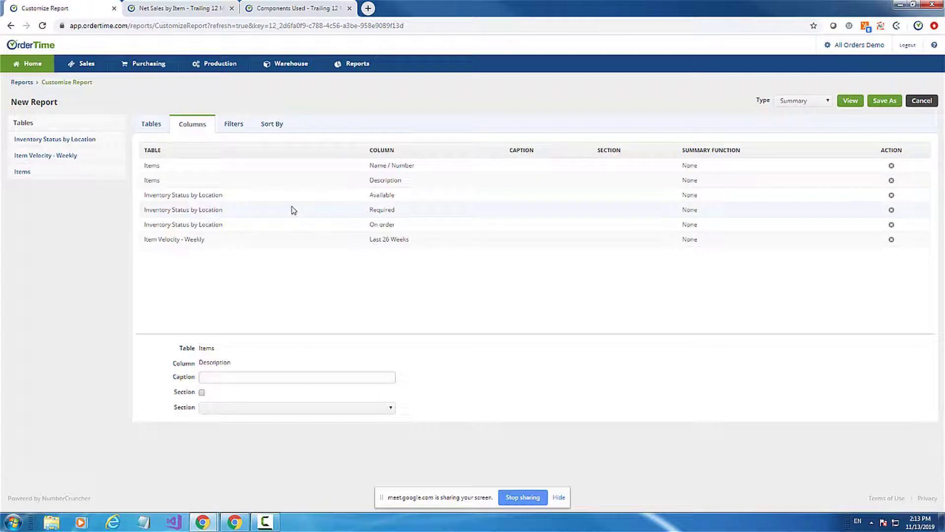
{"action": "left_click", "coordinate": [216, 195]}
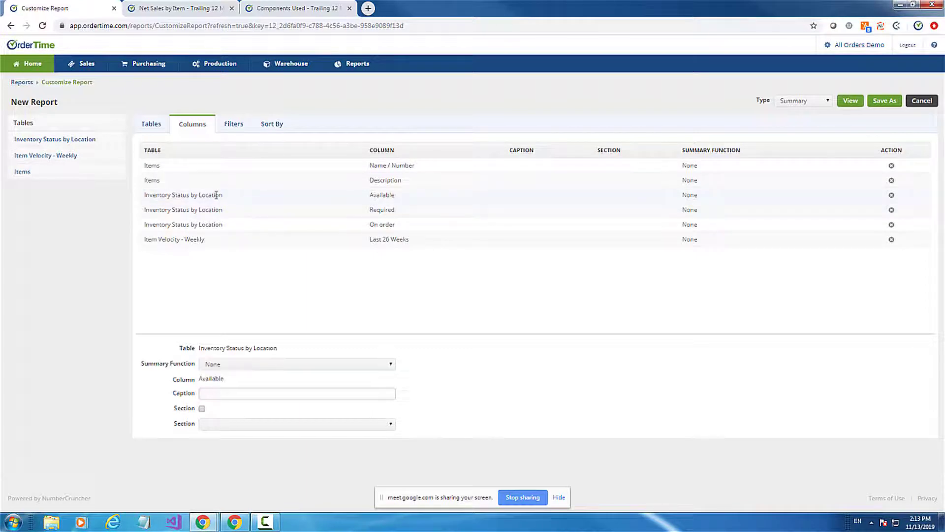
{"action": "left_click", "coordinate": [213, 224]}
Set the summary function to Sum for the Last 26 Weeks, Required and On order columns
{"action": "left_click", "coordinate": [209, 239]}
{"action": "left_click", "coordinate": [240, 367]}
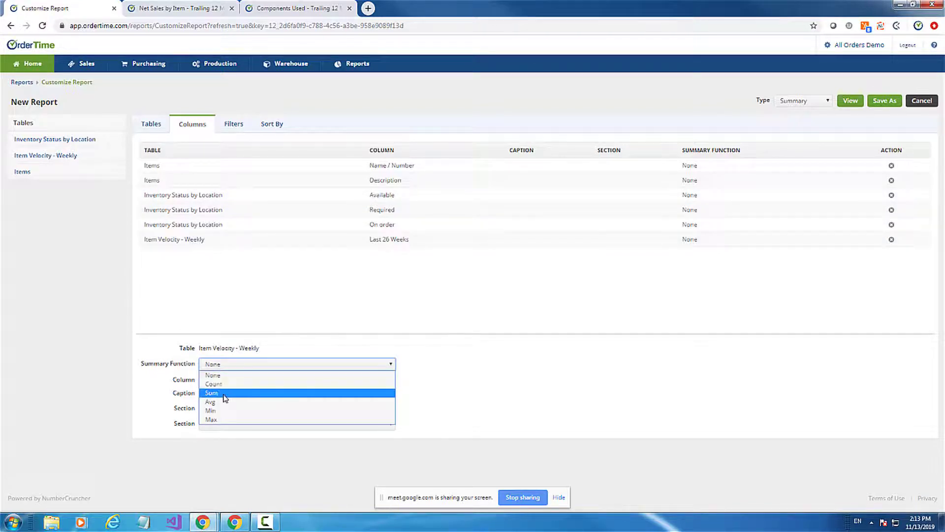
{"action": "left_click", "coordinate": [234, 388]}
{"action": "left_click", "coordinate": [230, 211]}
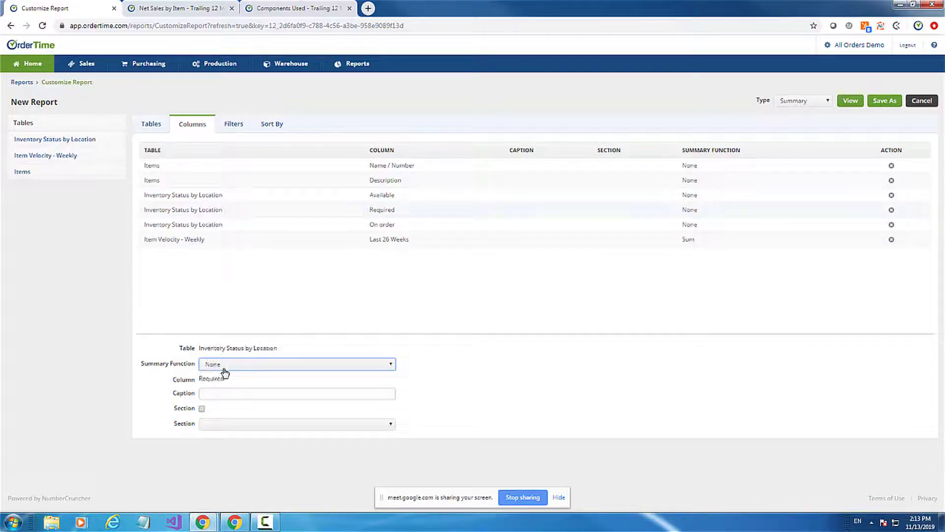
{"action": "left_click", "coordinate": [222, 365]}
{"action": "left_click", "coordinate": [222, 393]}
{"action": "left_click", "coordinate": [237, 227]}
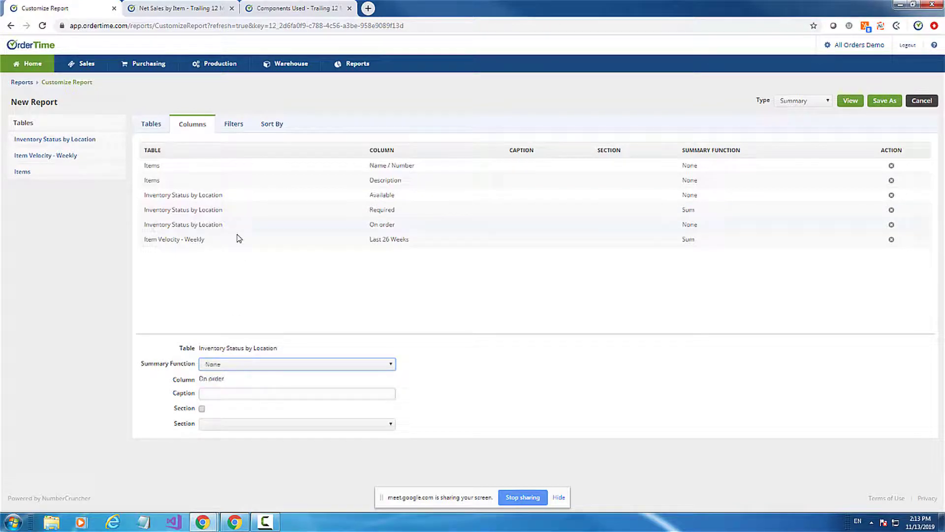
{"action": "left_click", "coordinate": [234, 365]}
{"action": "left_click", "coordinate": [230, 392]}
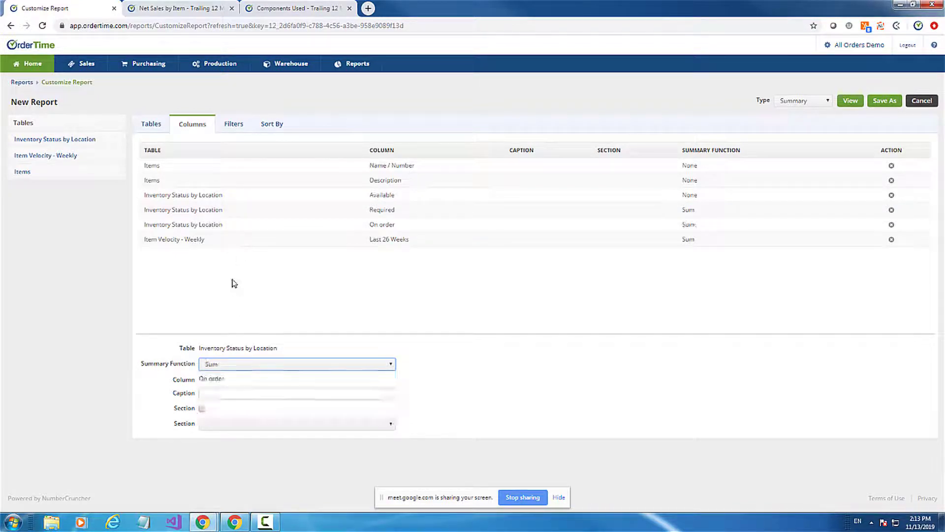
{"action": "left_click", "coordinate": [225, 241]}
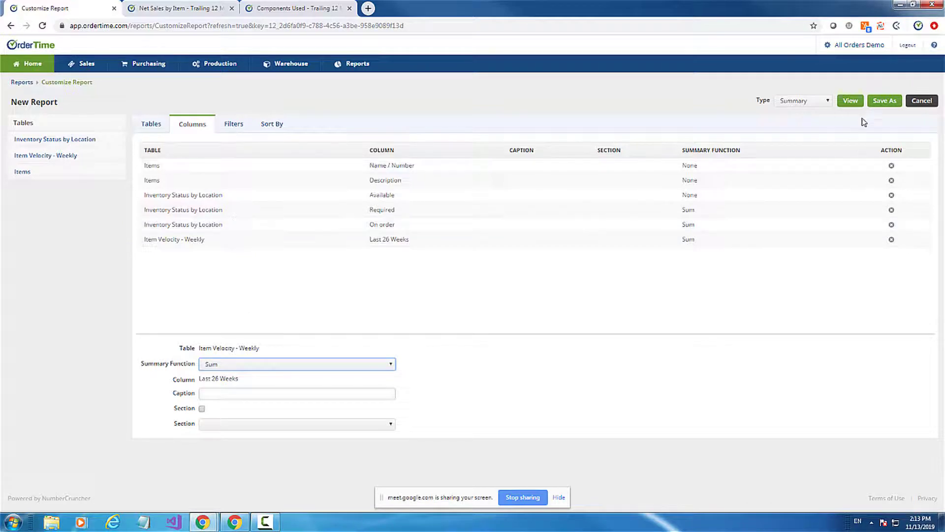
View the report and review the item rows and the column totals at its end
{"action": "left_click", "coordinate": [855, 101]}
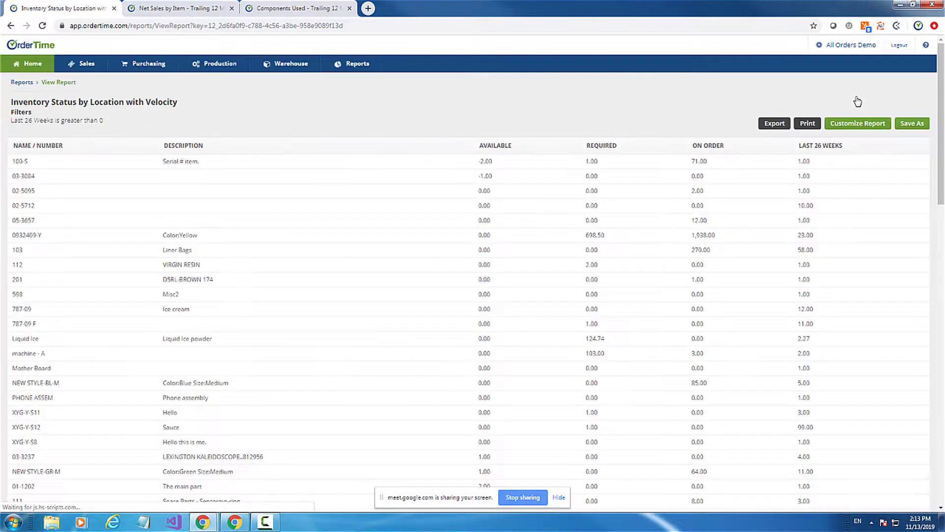
{"action": "scroll", "coordinate": [784, 260], "scroll_direction": "down", "scroll_amount": 6}
{"action": "scroll", "coordinate": [843, 337], "scroll_direction": "down", "scroll_amount": 10}
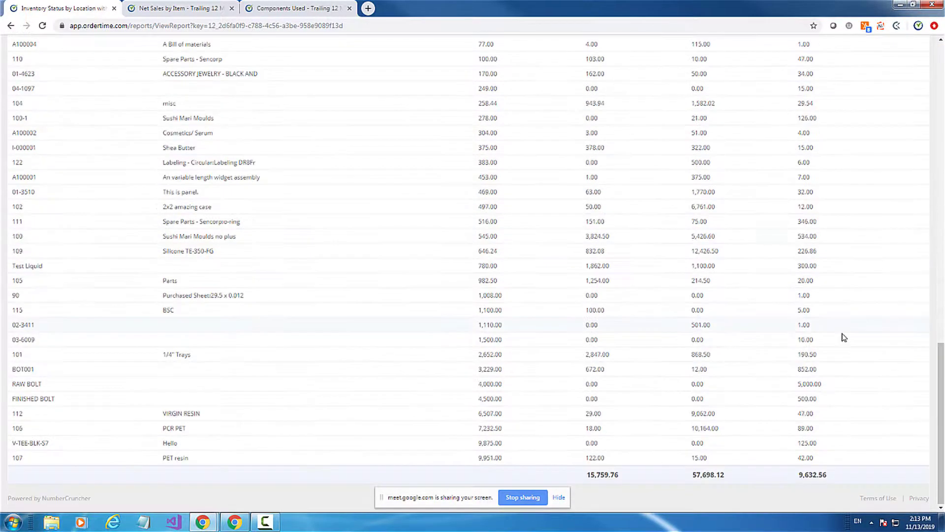
{"action": "scroll", "coordinate": [844, 337], "scroll_direction": "up", "scroll_amount": 15}
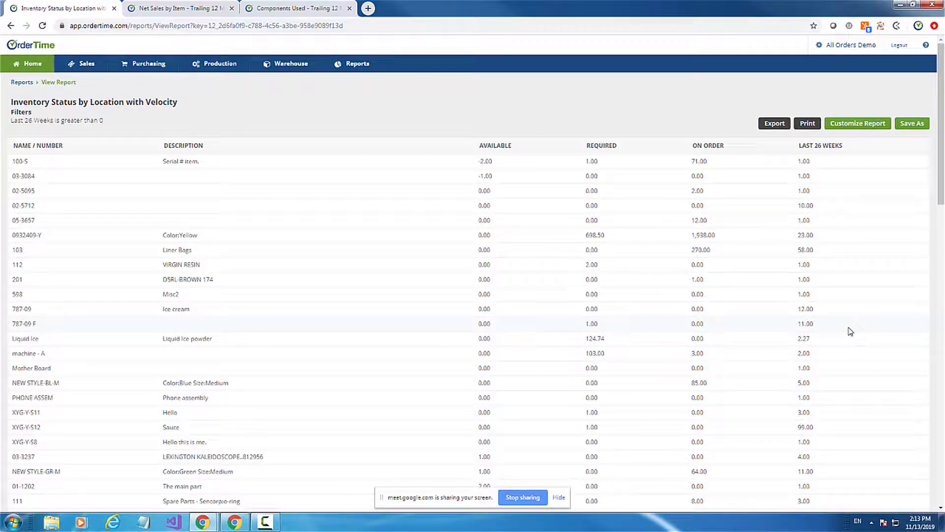
{"action": "scroll", "coordinate": [855, 309], "scroll_direction": "down", "scroll_amount": 10}
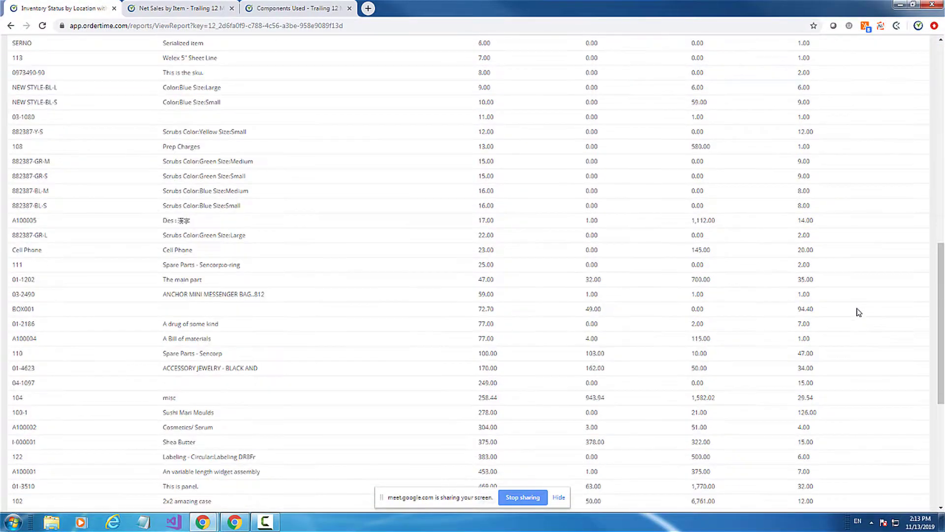
{"action": "scroll", "coordinate": [858, 312], "scroll_direction": "down", "scroll_amount": 6}
{"action": "scroll", "coordinate": [858, 312], "scroll_direction": "up", "scroll_amount": 12}
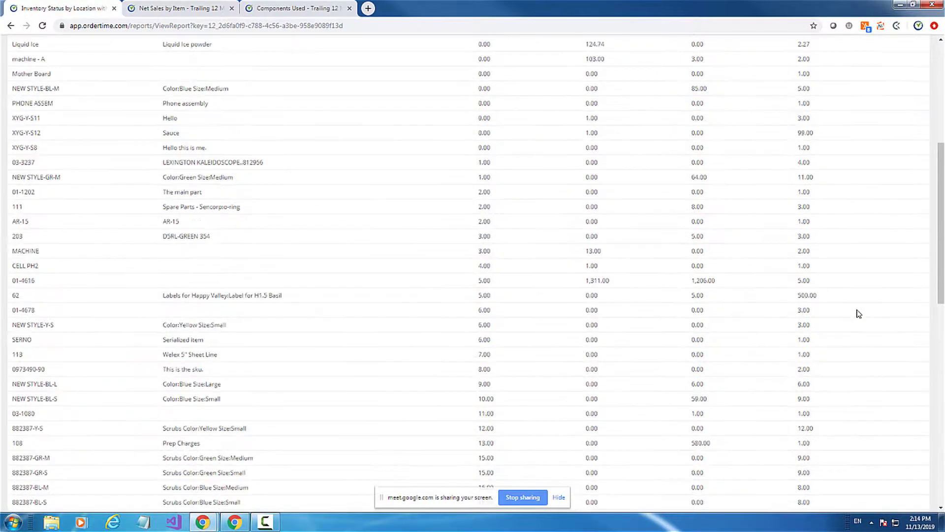
{"action": "scroll", "coordinate": [858, 313], "scroll_direction": "up", "scroll_amount": 6}
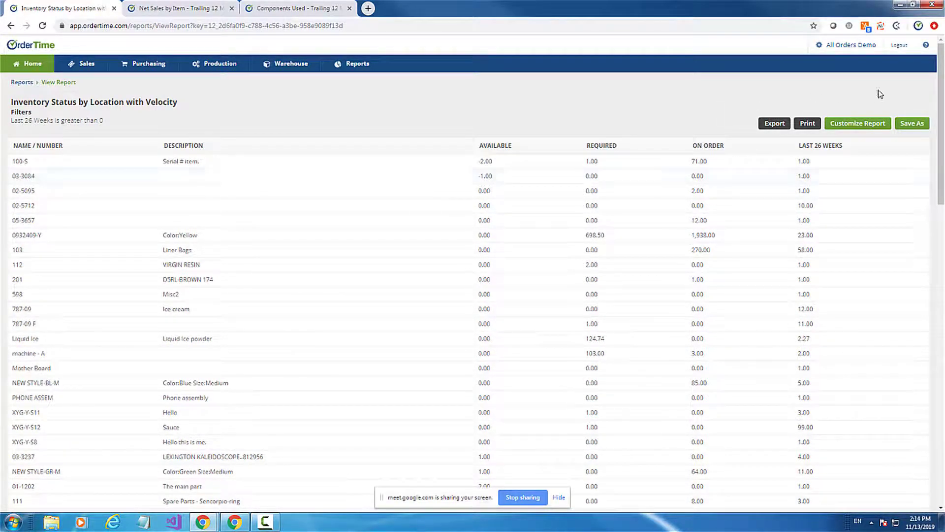
Return to the report customization and sort the report by the Items table's Name / Number column
{"action": "left_click", "coordinate": [874, 127]}
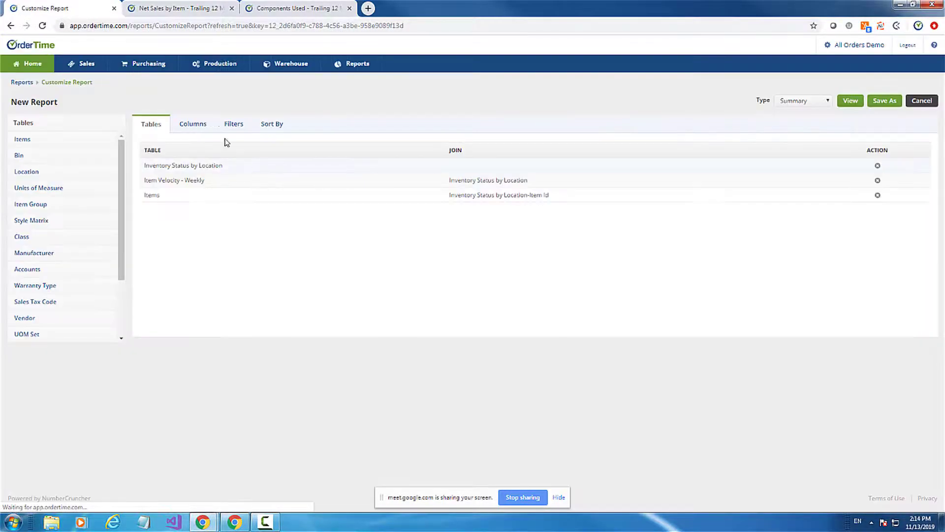
{"action": "left_click", "coordinate": [269, 129]}
{"action": "left_click", "coordinate": [18, 175]}
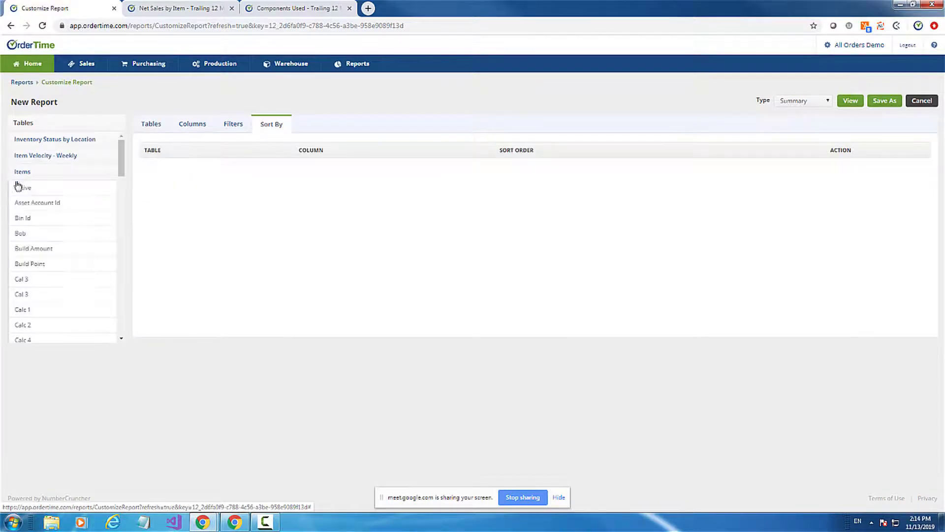
{"action": "scroll", "coordinate": [69, 288], "scroll_direction": "down", "scroll_amount": 5}
{"action": "scroll", "coordinate": [71, 290], "scroll_direction": "down", "scroll_amount": 4}
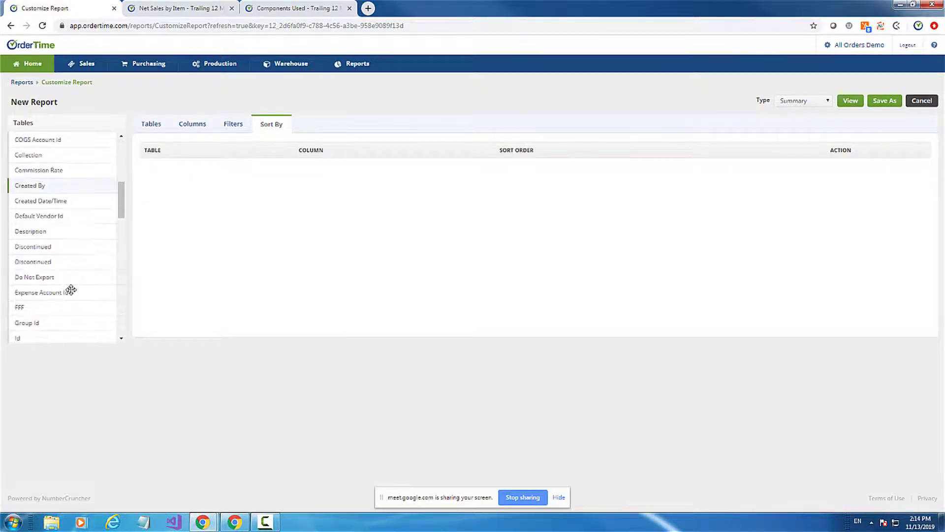
{"action": "scroll", "coordinate": [71, 290], "scroll_direction": "down", "scroll_amount": 5}
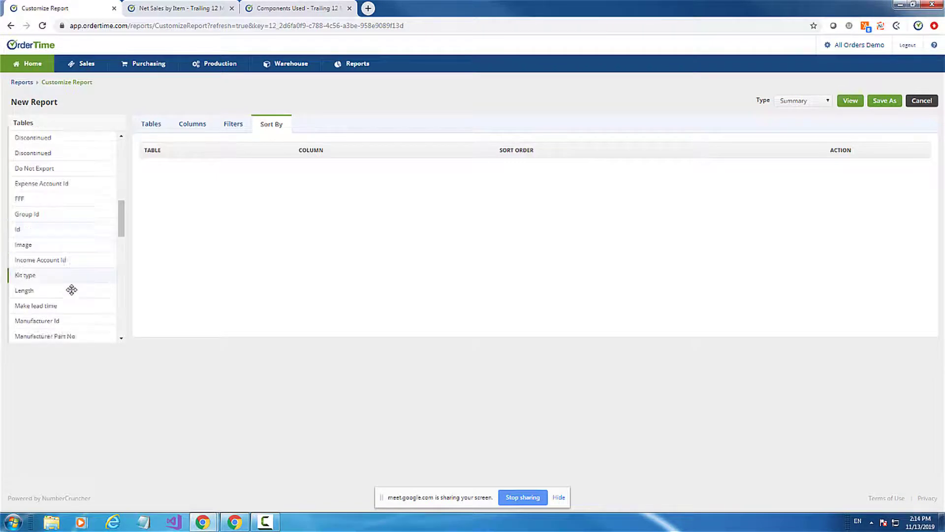
{"action": "left_click_drag", "start_coordinate": [43, 189], "coordinate": [192, 176]}
{"action": "left_click", "coordinate": [152, 124]}
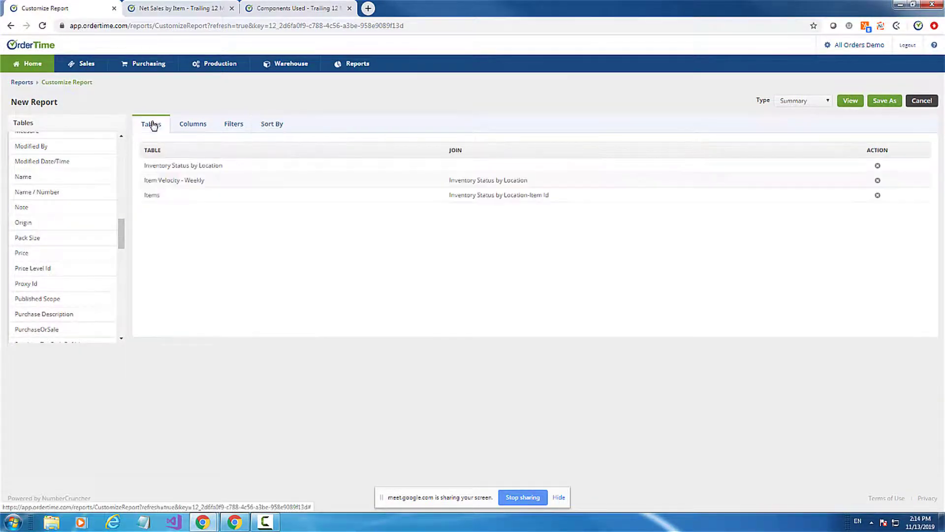
View the report again and check the order of the item rows
{"action": "left_click", "coordinate": [855, 102]}
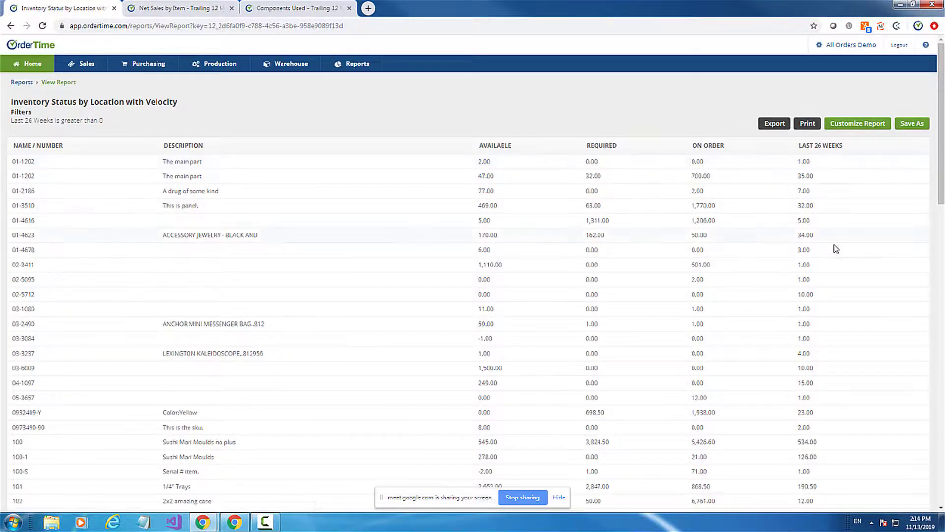
{"action": "scroll", "coordinate": [834, 257], "scroll_direction": "down", "scroll_amount": 3}
{"action": "scroll", "coordinate": [835, 248], "scroll_direction": "down", "scroll_amount": 15}
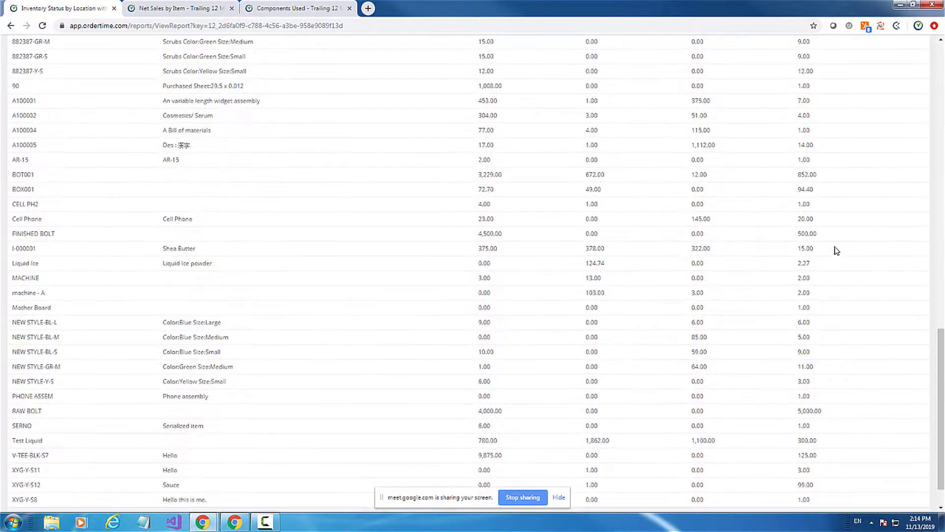
{"action": "scroll", "coordinate": [836, 251], "scroll_direction": "up", "scroll_amount": 20}
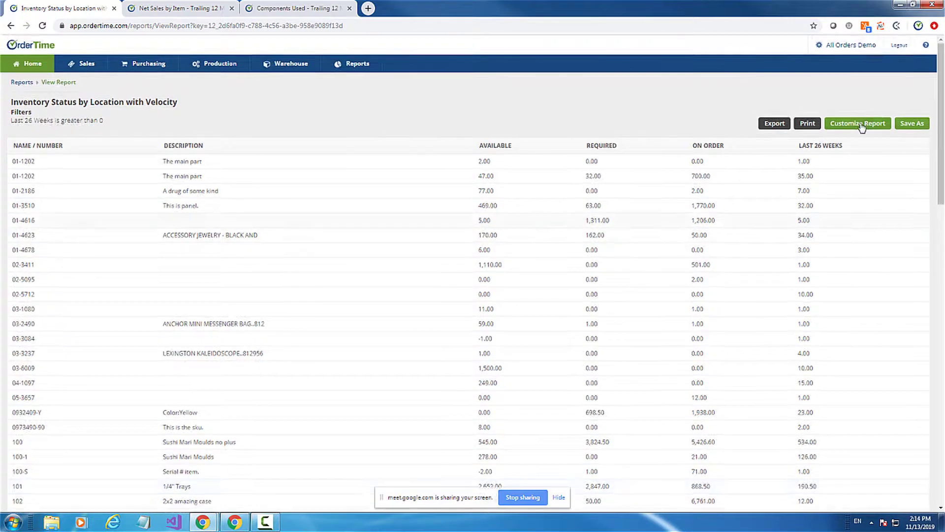
Add the Item Group table in the report customization and include its Name field as a column
{"action": "left_click", "coordinate": [859, 124]}
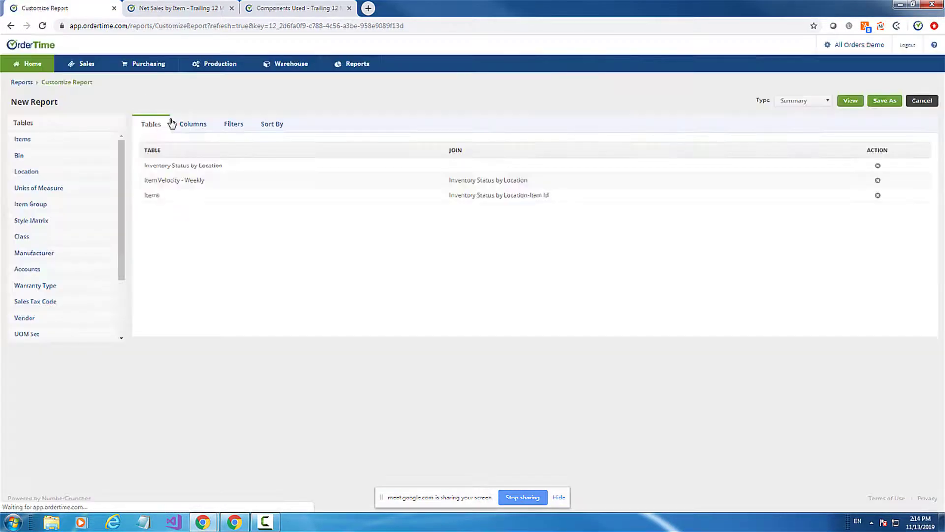
{"action": "left_click_drag", "start_coordinate": [35, 204], "coordinate": [173, 211]}
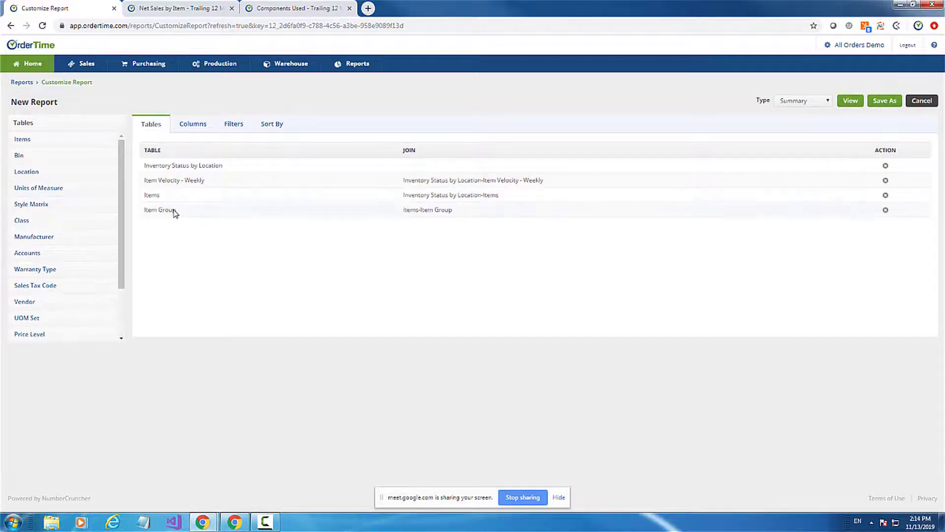
{"action": "left_click", "coordinate": [192, 125]}
{"action": "left_click", "coordinate": [29, 188]}
{"action": "scroll", "coordinate": [81, 274], "scroll_direction": "down", "scroll_amount": 5}
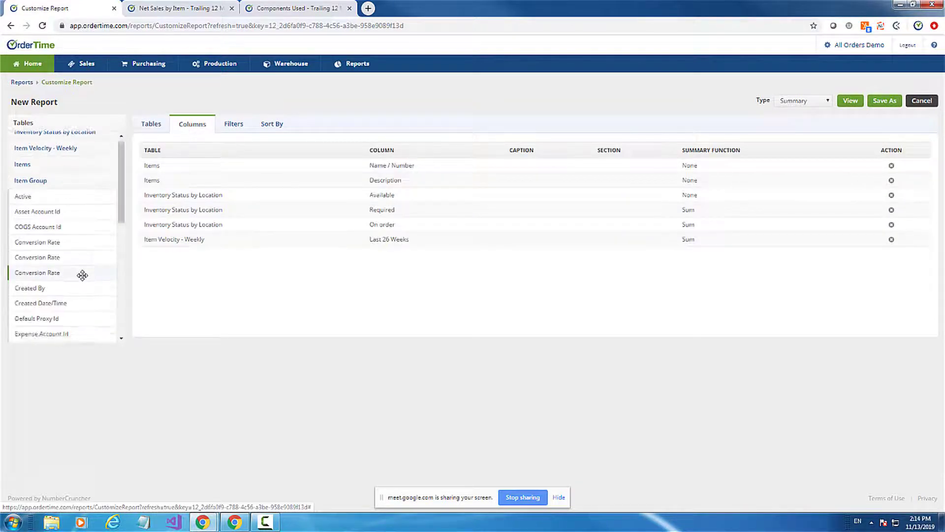
{"action": "scroll", "coordinate": [83, 274], "scroll_direction": "down", "scroll_amount": 4}
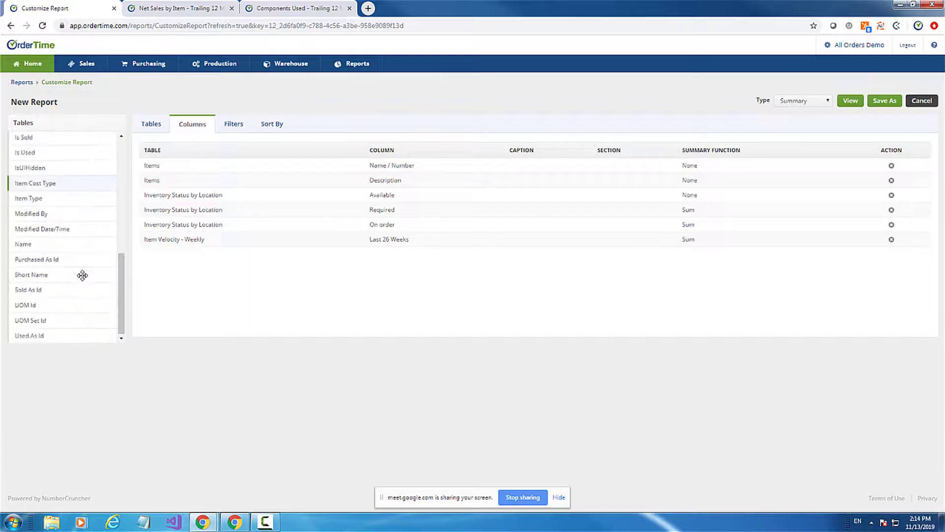
{"action": "left_click_drag", "start_coordinate": [49, 243], "coordinate": [205, 253]}
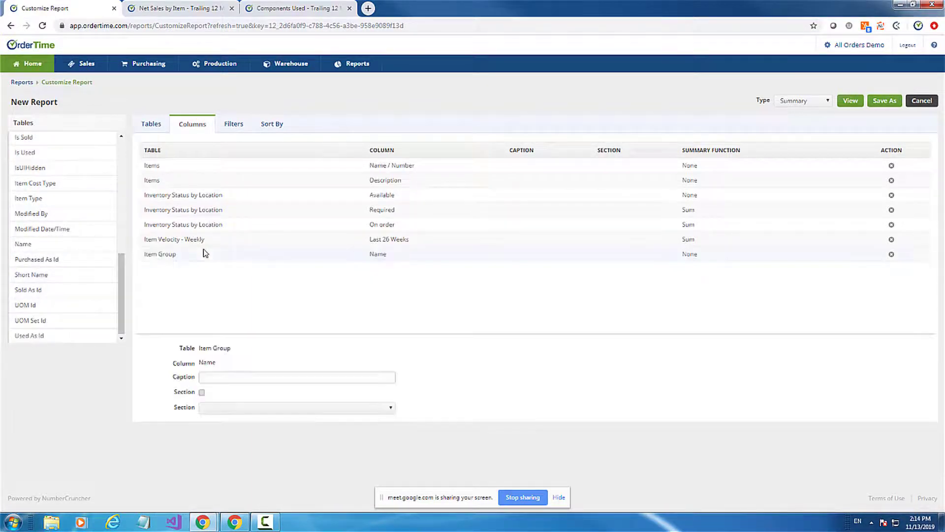
Make the Item Group Name column a section and place it first in the column list
{"action": "left_click", "coordinate": [202, 393]}
{"action": "left_click", "coordinate": [161, 165]}
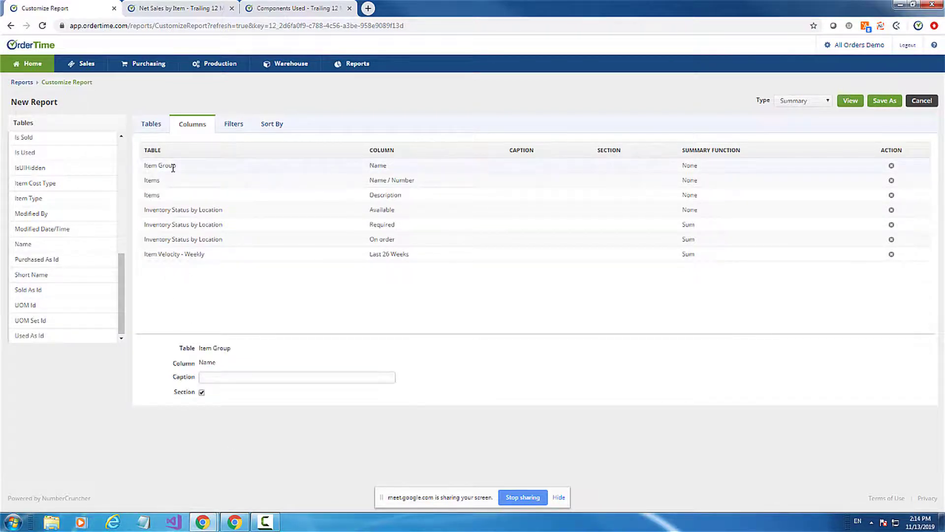
Set the caption of the Item Group table's Name column to "group"
{"action": "left_click", "coordinate": [219, 379]}
{"action": "type", "text": "gr"}
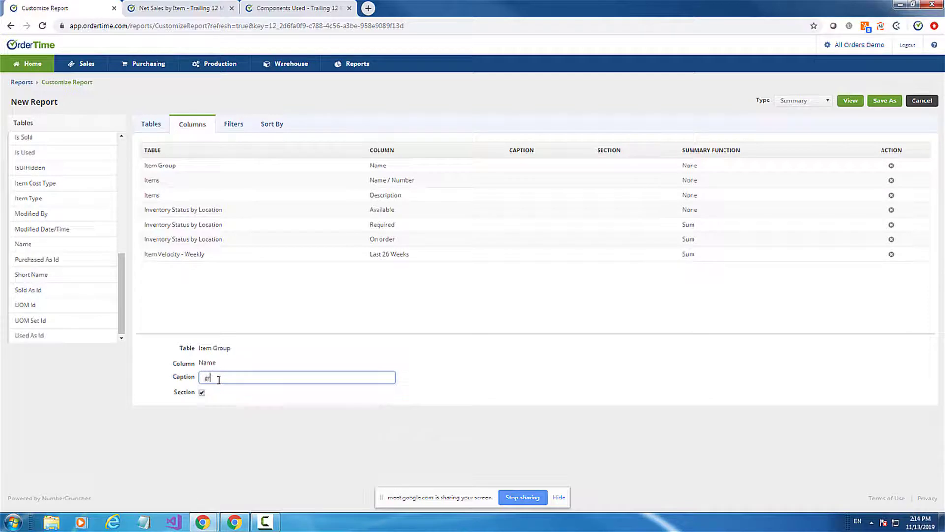
{"action": "type", "text": "oup"}
{"action": "key", "text": "Tab"}
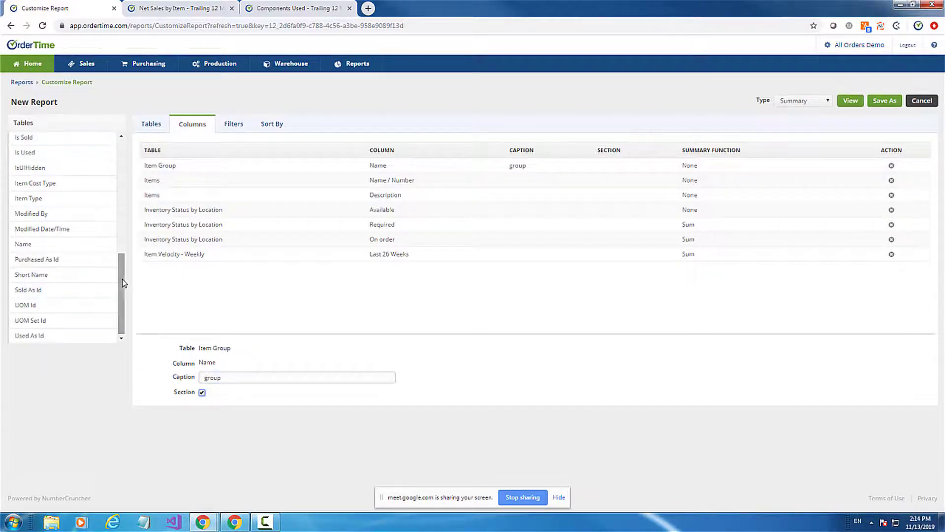
Add the Accounts table to the report and join it through Item Group-Income Account Id
{"action": "scroll", "coordinate": [117, 158], "scroll_direction": "up", "scroll_amount": 5}
{"action": "scroll", "coordinate": [118, 158], "scroll_direction": "up", "scroll_amount": 2}
{"action": "left_click", "coordinate": [30, 190]}
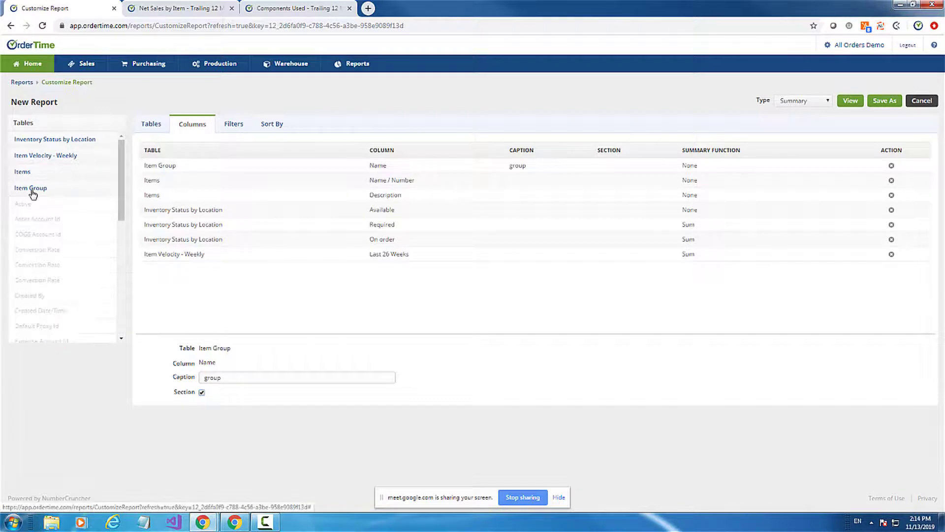
{"action": "left_click", "coordinate": [23, 190]}
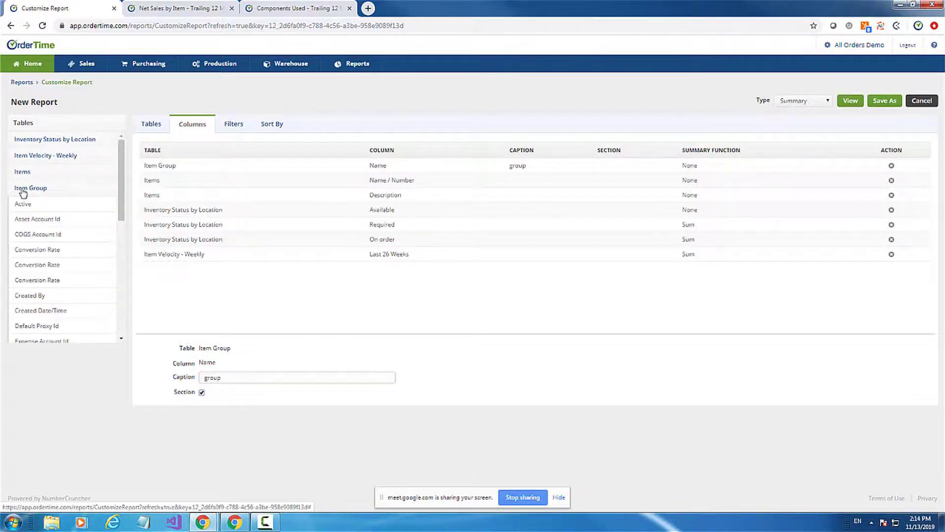
{"action": "left_click", "coordinate": [23, 190]}
{"action": "left_click", "coordinate": [148, 127]}
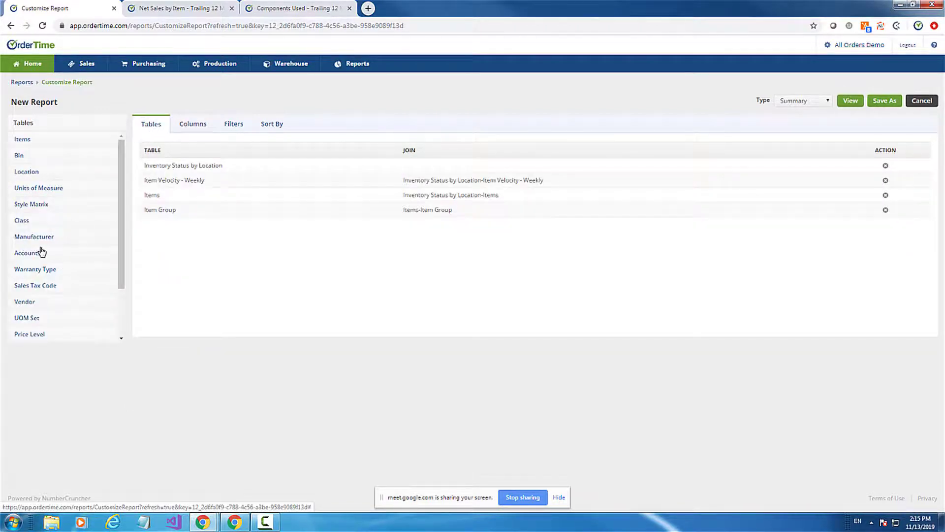
{"action": "left_click_drag", "start_coordinate": [40, 251], "coordinate": [204, 229]}
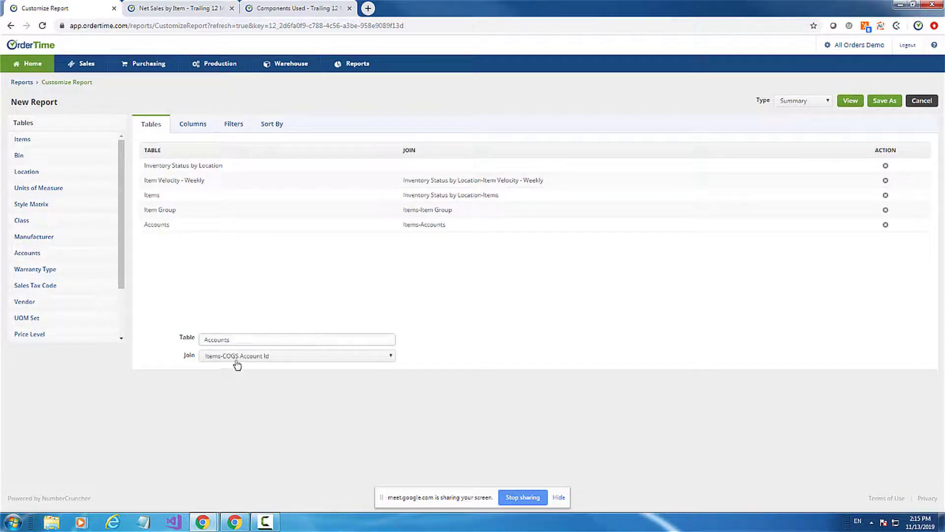
{"action": "left_click", "coordinate": [253, 356]}
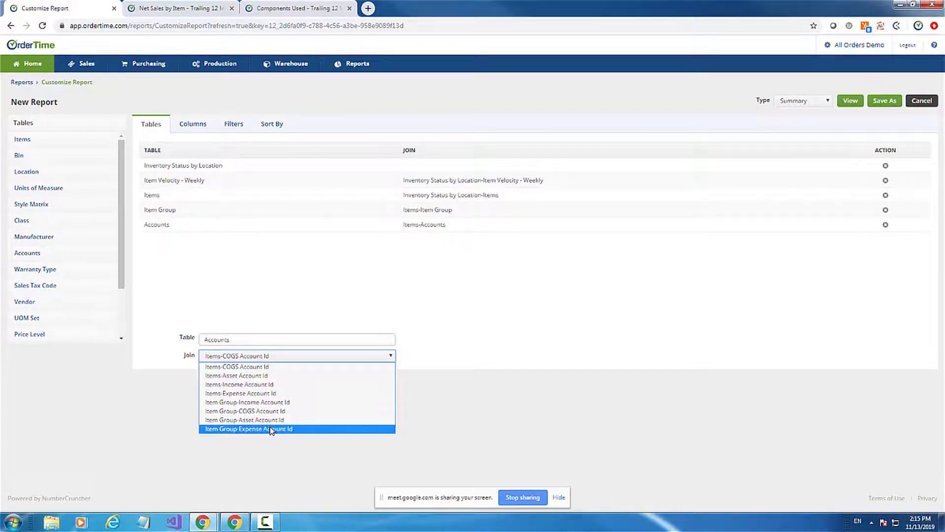
{"action": "left_click", "coordinate": [271, 403]}
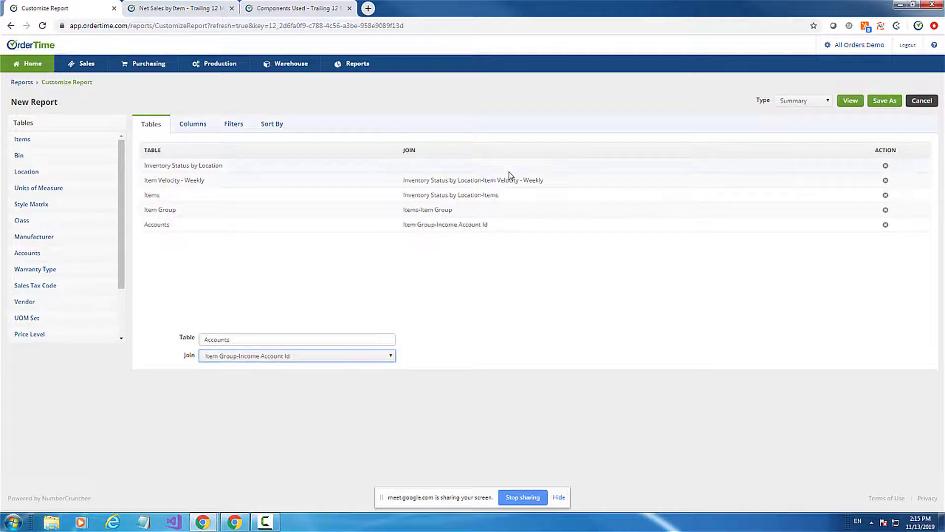
Include the Accounts table's Name field as a column in the report
{"action": "left_click", "coordinate": [190, 126]}
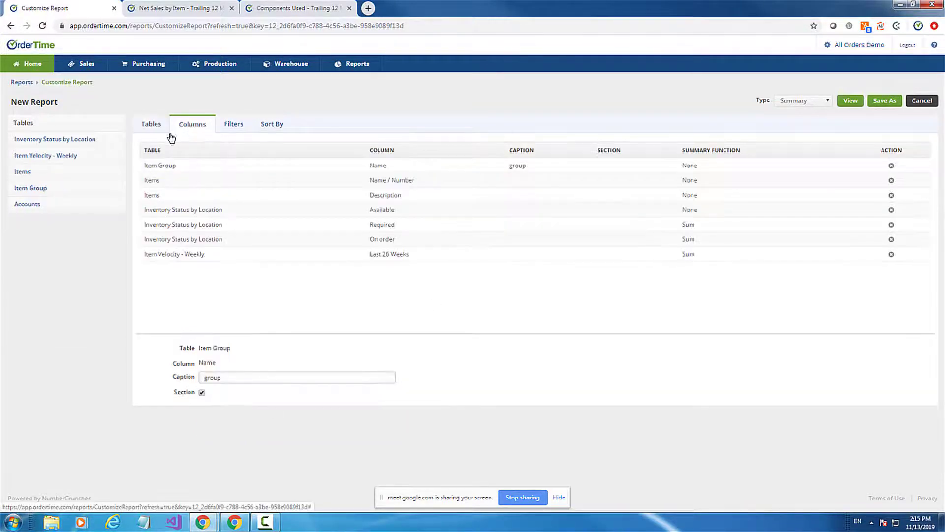
{"action": "left_click", "coordinate": [35, 206]}
{"action": "scroll", "coordinate": [52, 279], "scroll_direction": "down", "scroll_amount": 1}
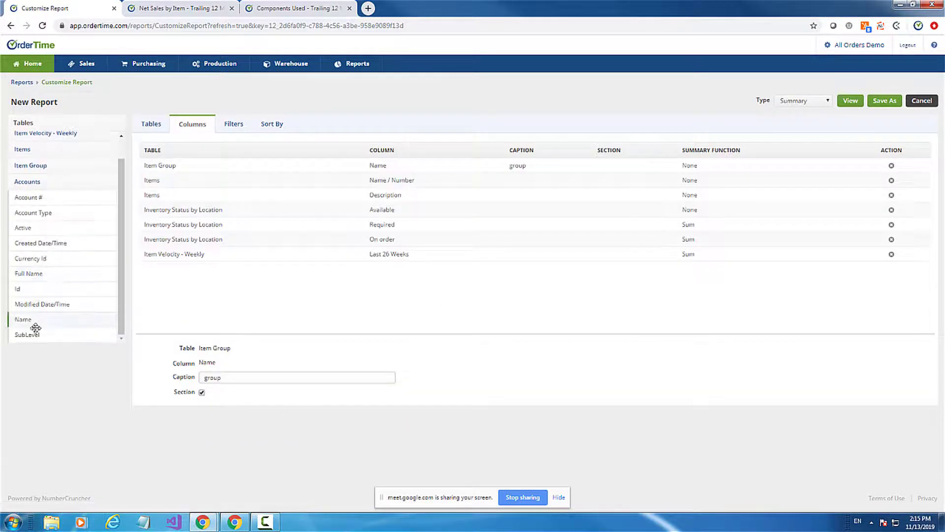
{"action": "left_click_drag", "start_coordinate": [33, 321], "coordinate": [217, 274]}
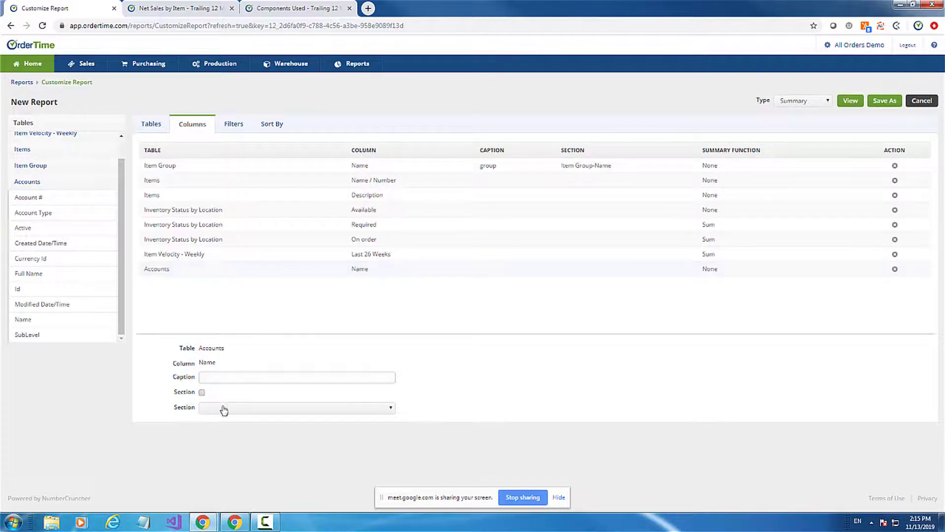
Caption the Accounts Name column "Income Account", place it directly after the Item Group Name column, and view the report
{"action": "left_click", "coordinate": [223, 378]}
{"action": "type", "text": "Income Accounts"}
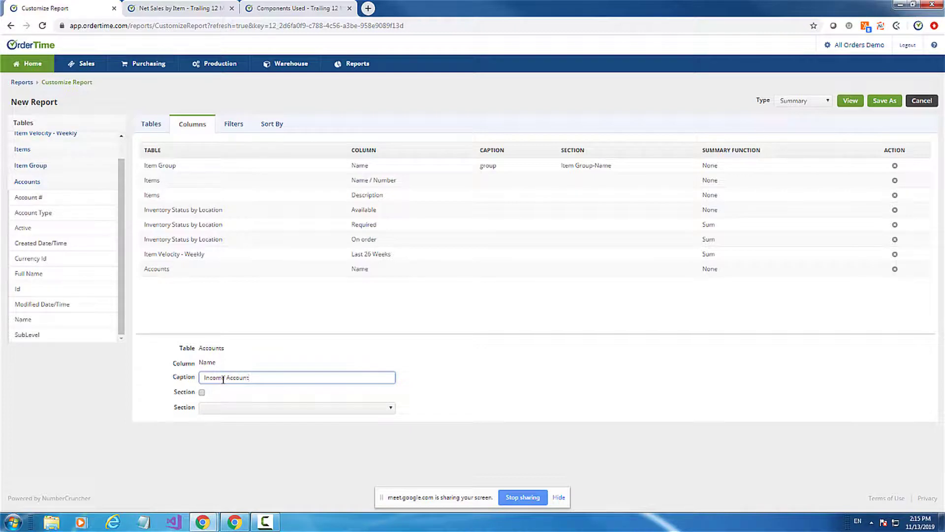
{"action": "left_click_drag", "start_coordinate": [172, 270], "coordinate": [177, 179]}
{"action": "left_click", "coordinate": [850, 104]}
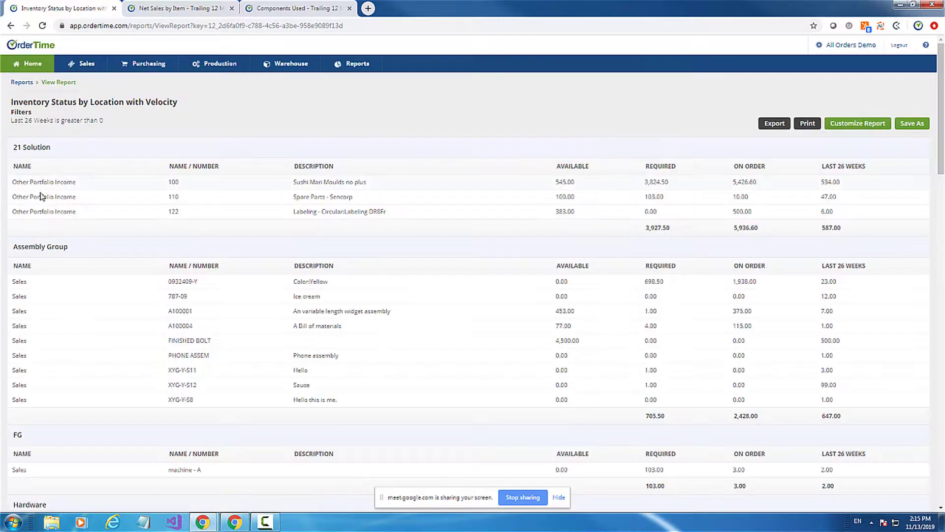
{"action": "double_click", "coordinate": [21, 147]}
Return to the customization, assign the Accounts Name column to the Item Group-Name section, and check the section headers in the report
{"action": "left_click", "coordinate": [864, 123]}
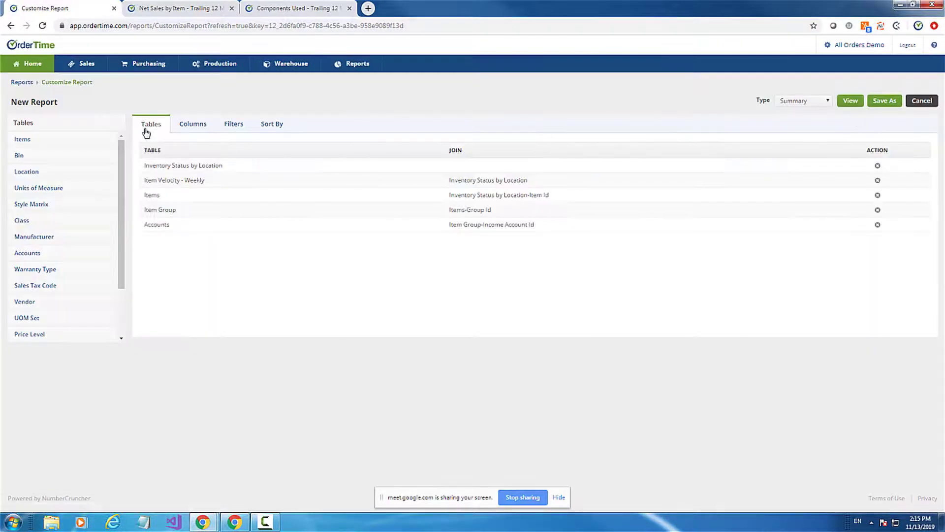
{"action": "left_click", "coordinate": [184, 123]}
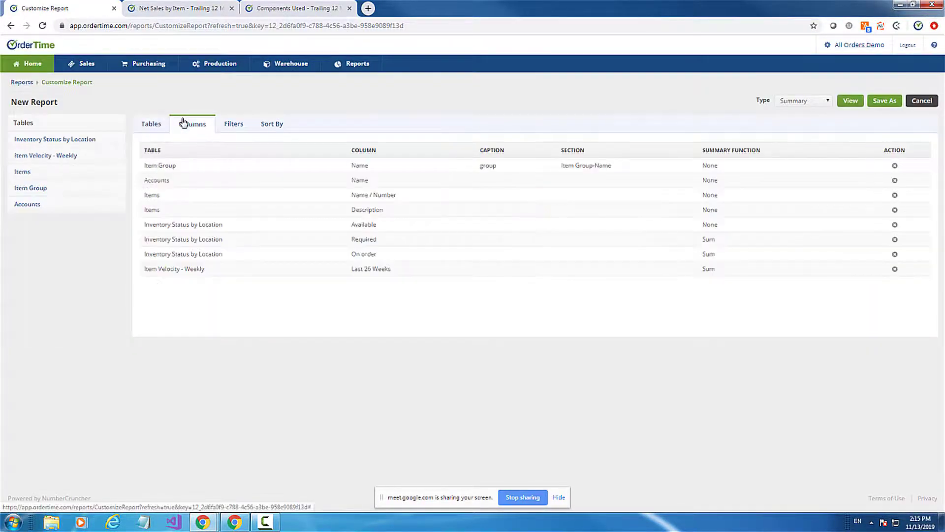
{"action": "left_click", "coordinate": [167, 180]}
{"action": "left_click", "coordinate": [223, 408]}
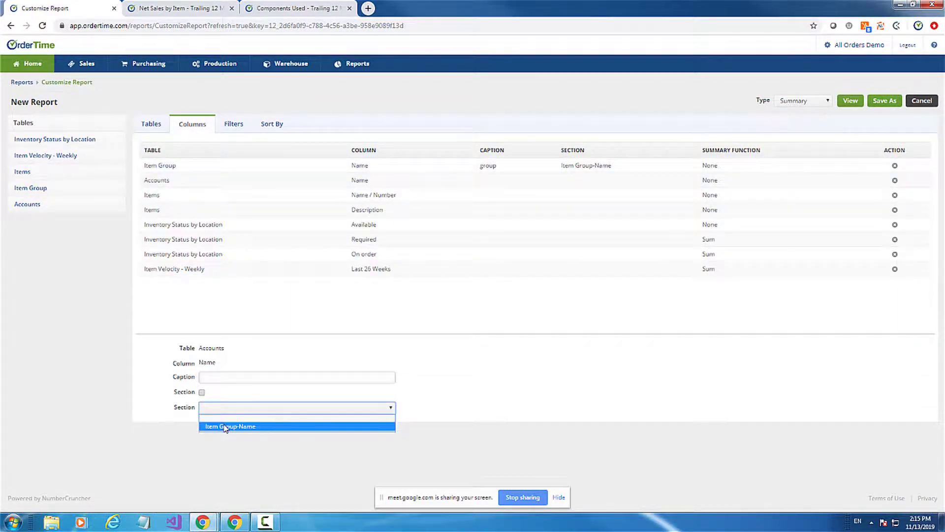
{"action": "left_click", "coordinate": [226, 427]}
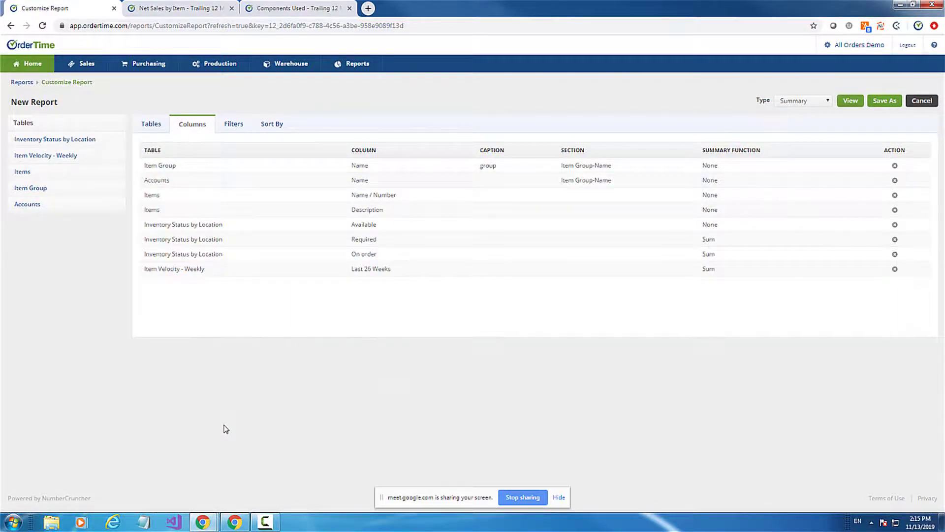
{"action": "left_click", "coordinate": [851, 100]}
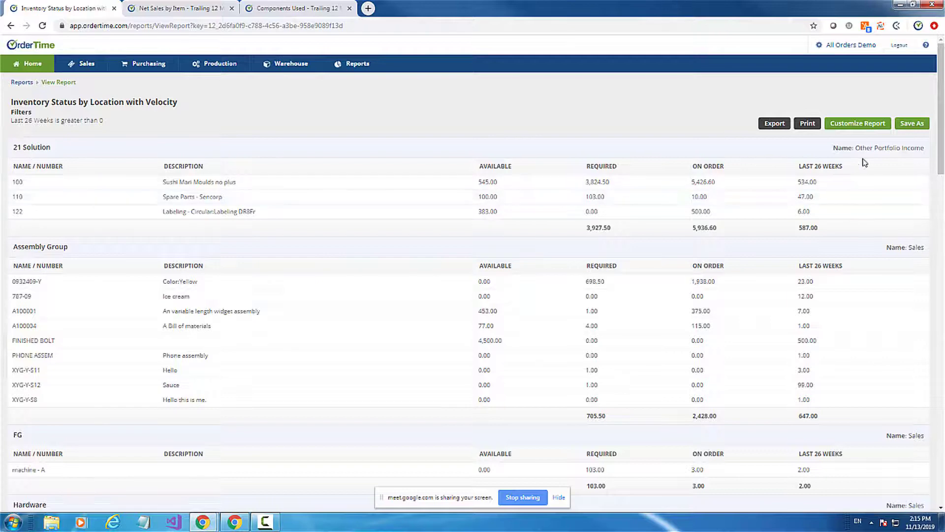
{"action": "left_click_drag", "start_coordinate": [830, 148], "coordinate": [904, 148]}
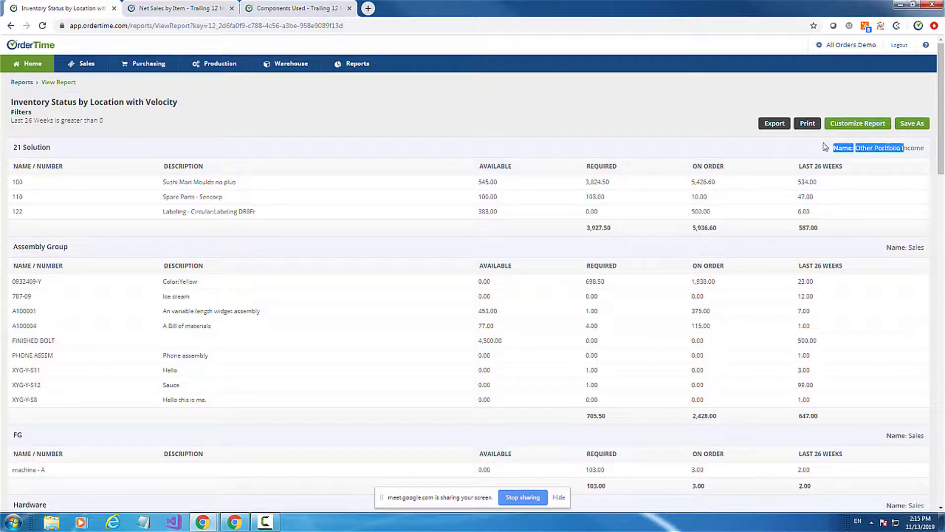
Return to the customization, set the Accounts Name column's caption to "Account", and view the report
{"action": "left_click", "coordinate": [856, 126]}
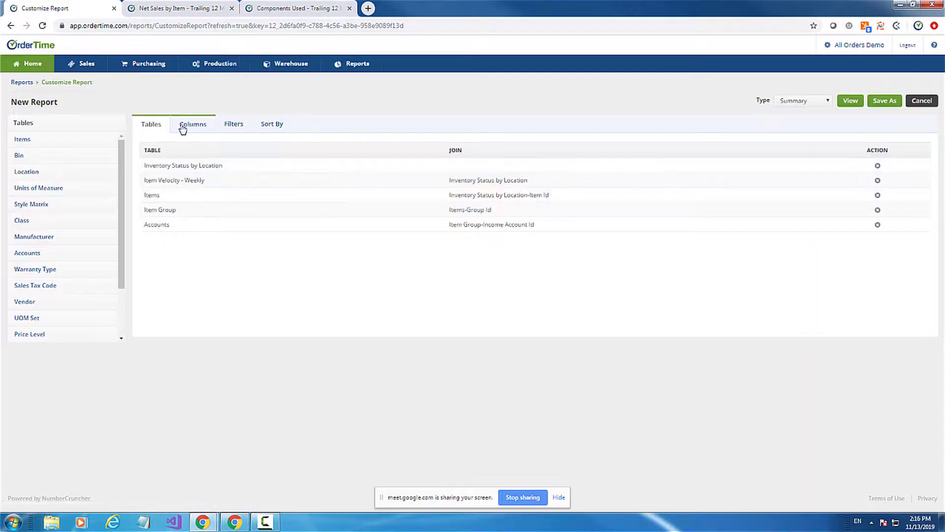
{"action": "left_click", "coordinate": [191, 125]}
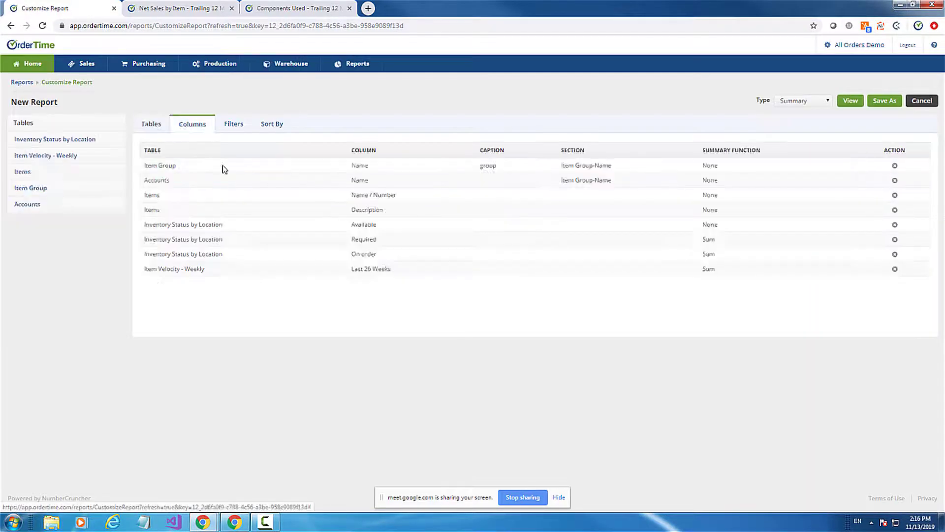
{"action": "left_click", "coordinate": [162, 178]}
{"action": "left_click", "coordinate": [231, 376]}
{"action": "type", "text": "A"}
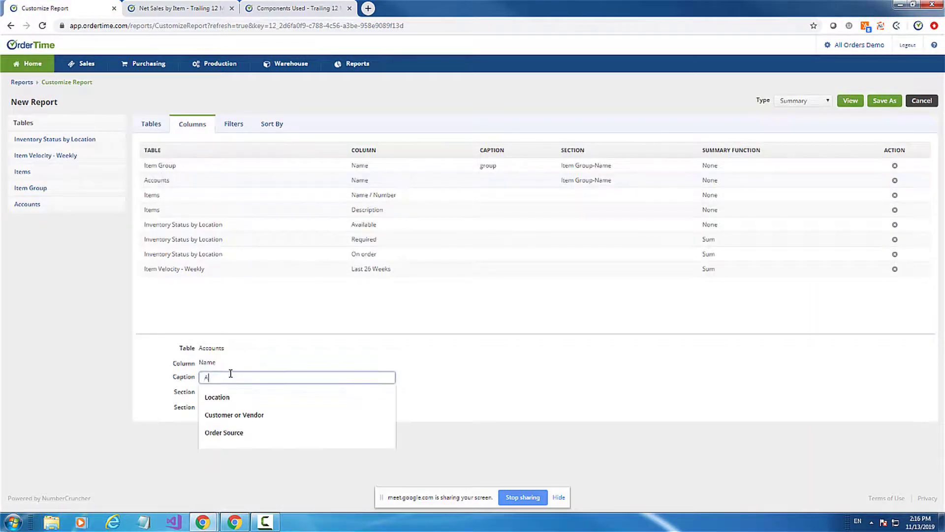
{"action": "type", "text": "ccount"}
{"action": "key", "text": "Return"}
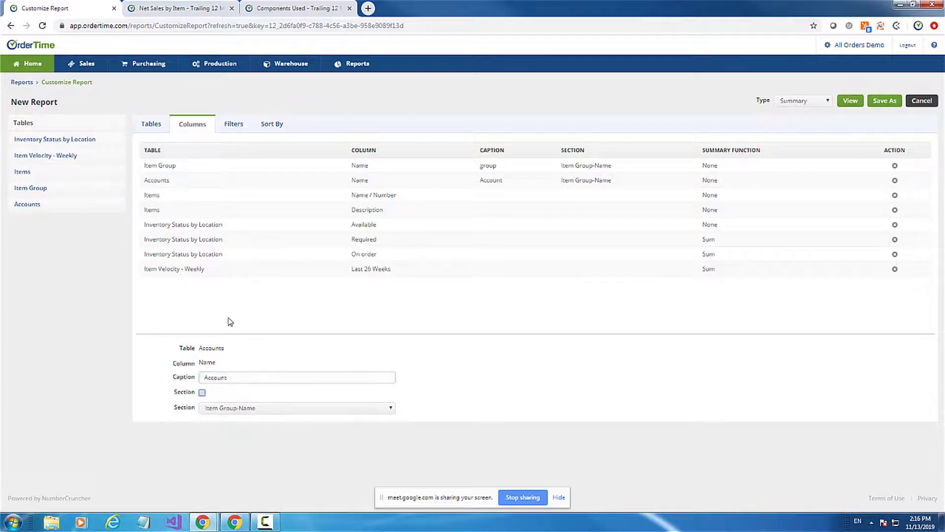
{"action": "left_click", "coordinate": [850, 102]}
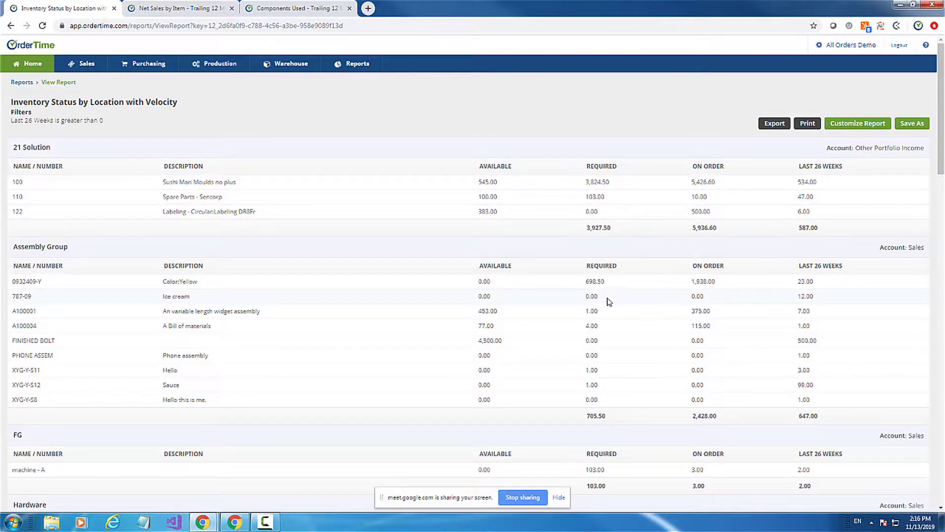
Examine the item group sections of the report with their account labels, item rows and totals
{"action": "scroll", "coordinate": [609, 301], "scroll_direction": "down", "scroll_amount": 10}
{"action": "scroll", "coordinate": [608, 301], "scroll_direction": "up", "scroll_amount": 5}
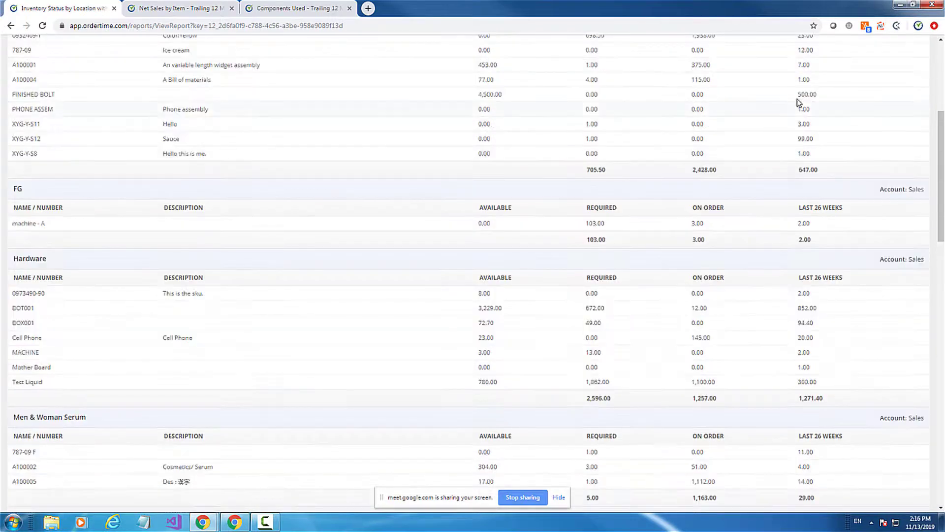
{"action": "scroll", "coordinate": [796, 103], "scroll_direction": "up", "scroll_amount": 5}
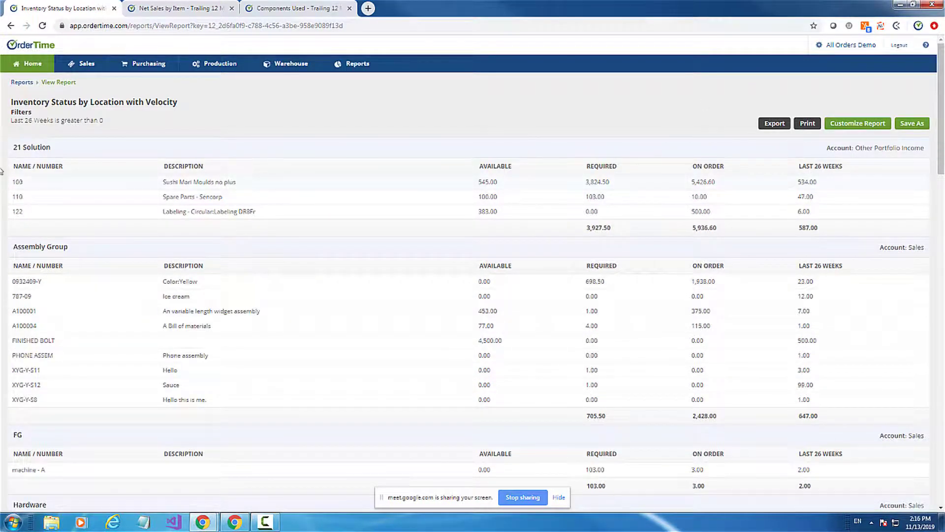
{"action": "scroll", "coordinate": [70, 238], "scroll_direction": "down", "scroll_amount": 7}
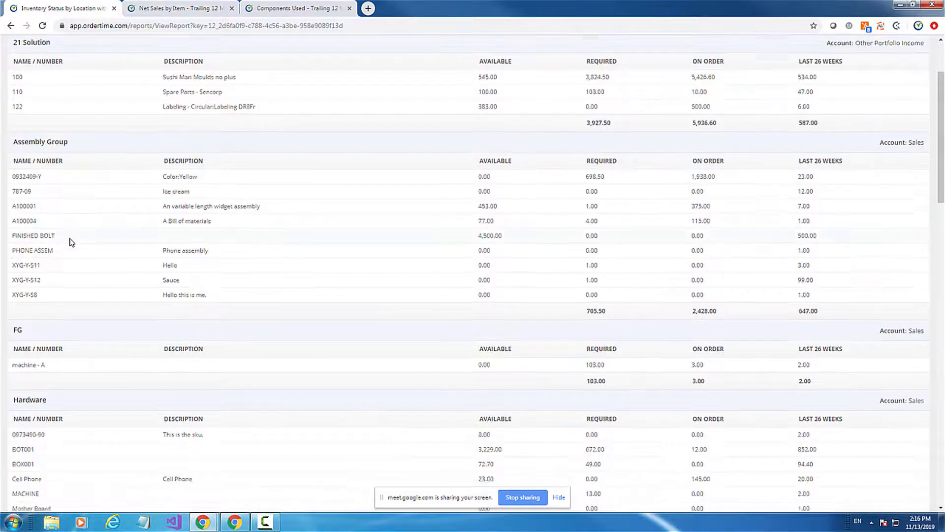
{"action": "scroll", "coordinate": [69, 247], "scroll_direction": "up", "scroll_amount": 6}
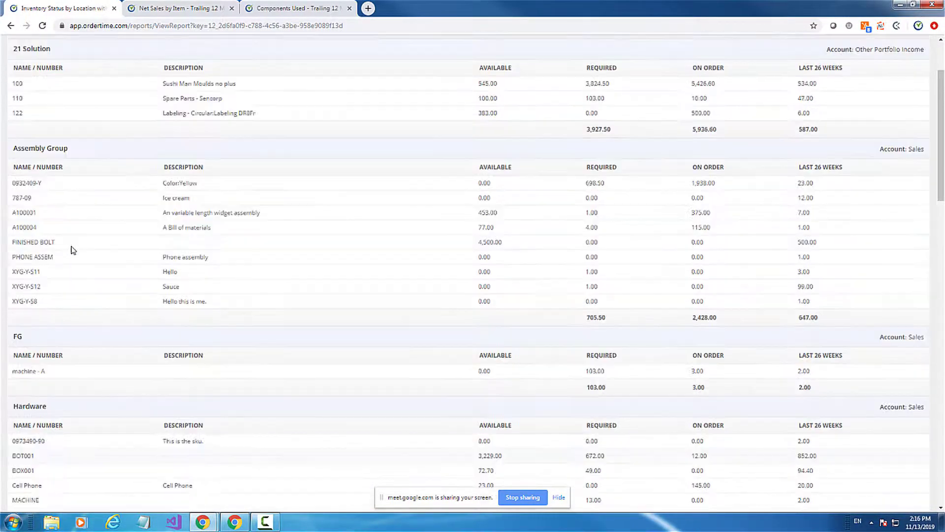
{"action": "scroll", "coordinate": [72, 251], "scroll_direction": "down", "scroll_amount": 6}
{"action": "scroll", "coordinate": [73, 253], "scroll_direction": "up", "scroll_amount": 6}
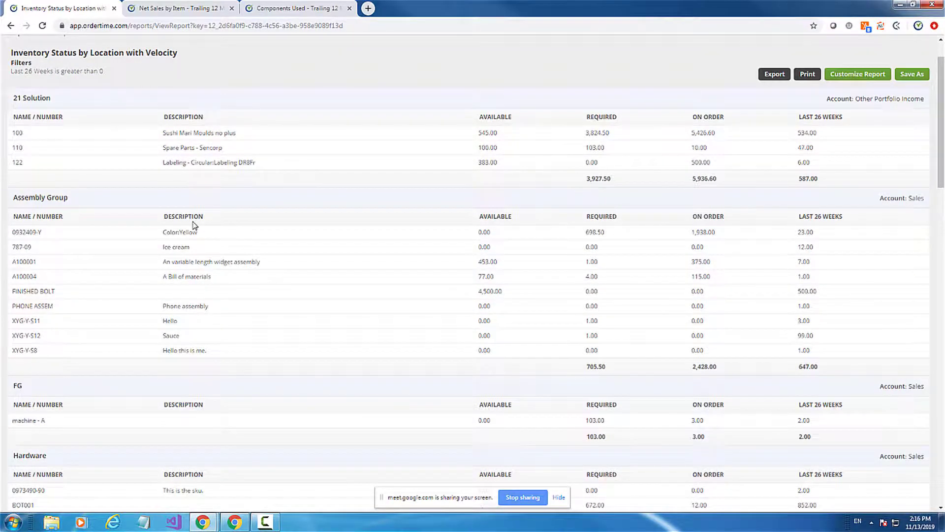
{"action": "scroll", "coordinate": [194, 255], "scroll_direction": "up", "scroll_amount": 1}
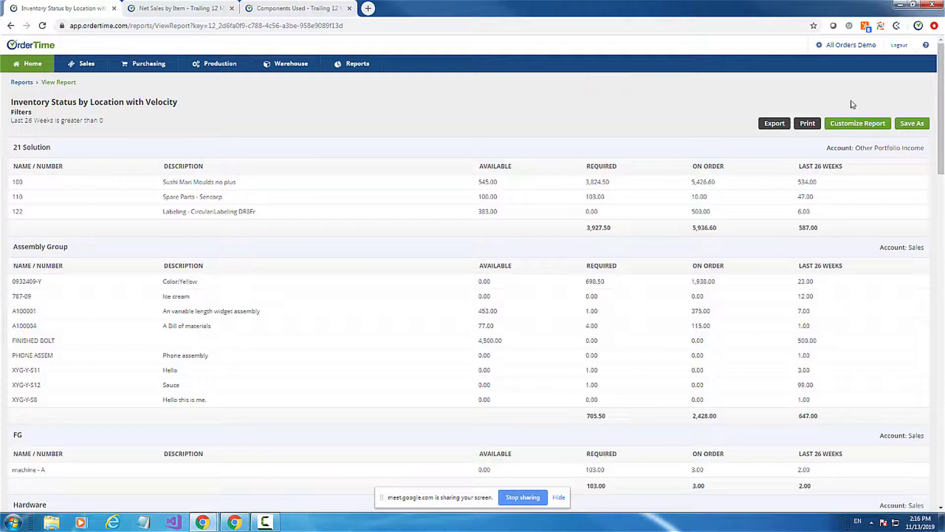
Start a new report from the General group's Inventory source and add the Inventory table to it
{"action": "left_click", "coordinate": [352, 72]}
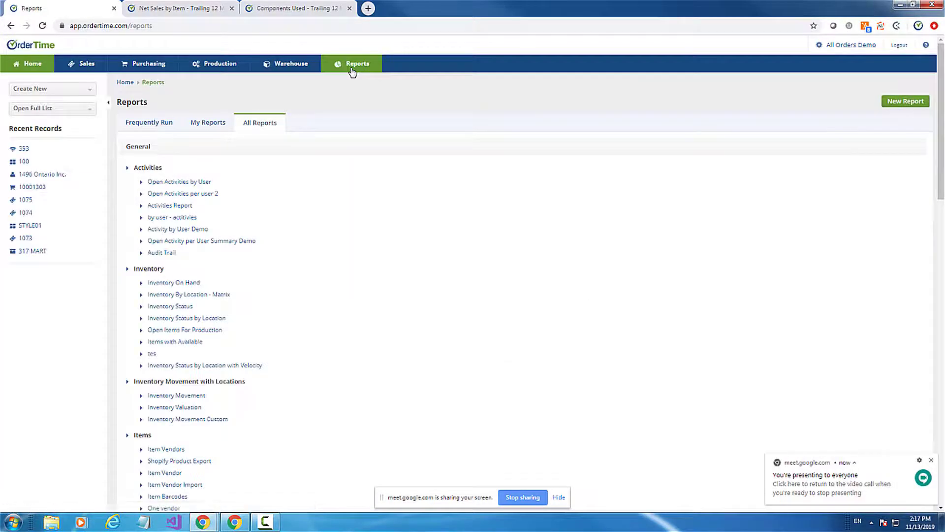
{"action": "left_click", "coordinate": [914, 102]}
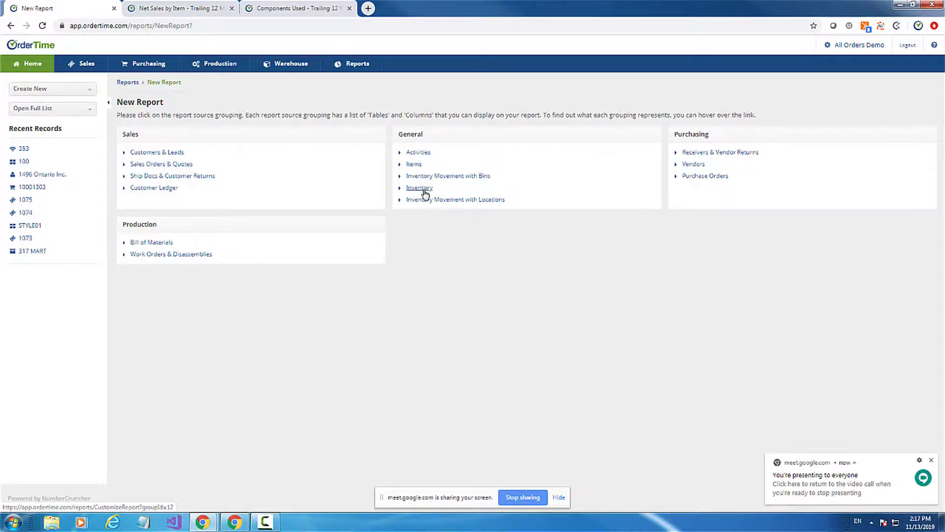
{"action": "left_click", "coordinate": [31, 109]}
{"action": "scroll", "coordinate": [34, 172], "scroll_direction": "down", "scroll_amount": 2}
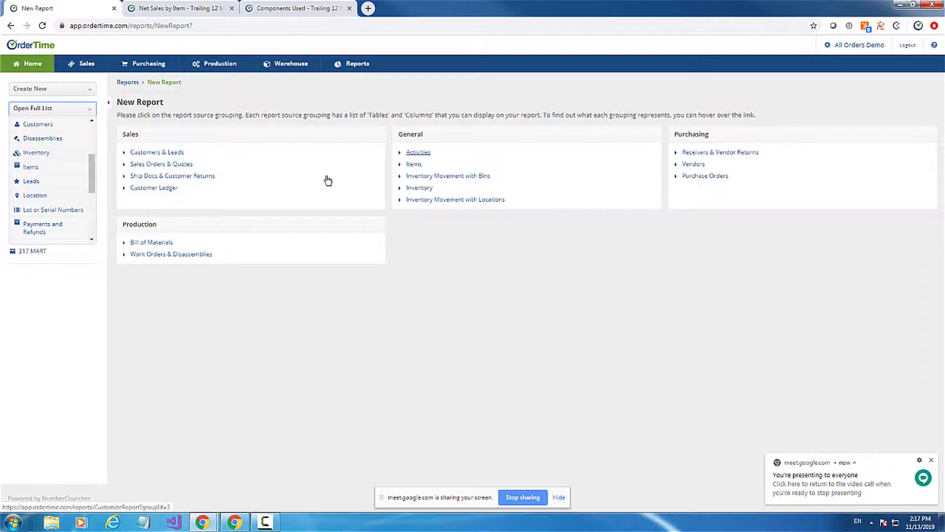
{"action": "left_click", "coordinate": [431, 143]}
{"action": "left_click", "coordinate": [420, 189]}
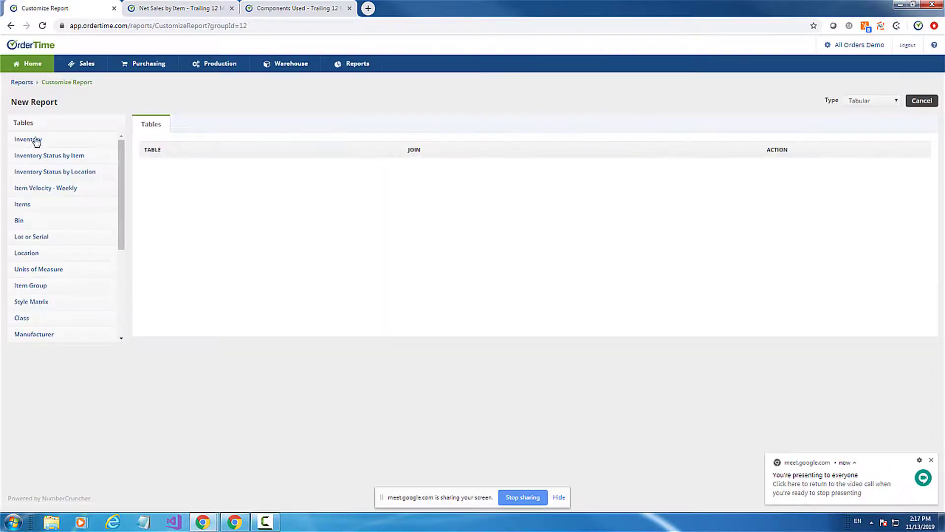
{"action": "left_click_drag", "start_coordinate": [23, 142], "coordinate": [172, 169]}
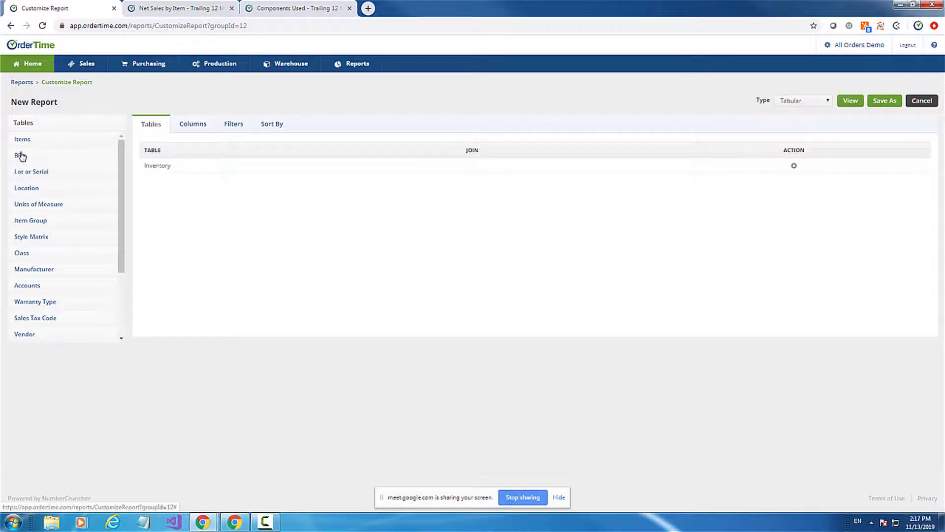
Add the Items, Bin, Lot or Serial and Location tables to the report and view the Bin table's join
{"action": "left_click_drag", "start_coordinate": [28, 190], "coordinate": [152, 177]}
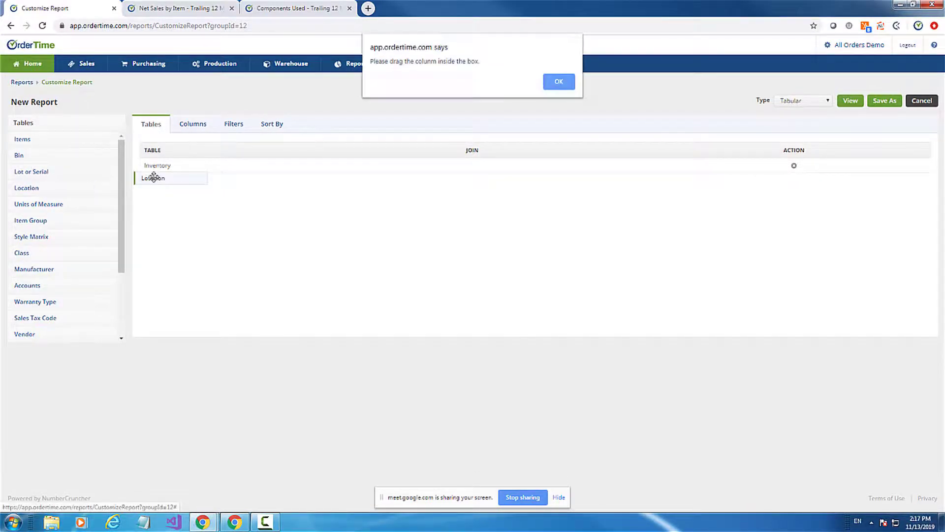
{"action": "key", "text": "Return"}
{"action": "left_click_drag", "start_coordinate": [23, 145], "coordinate": [187, 183]}
{"action": "left_click_drag", "start_coordinate": [20, 158], "coordinate": [171, 197]}
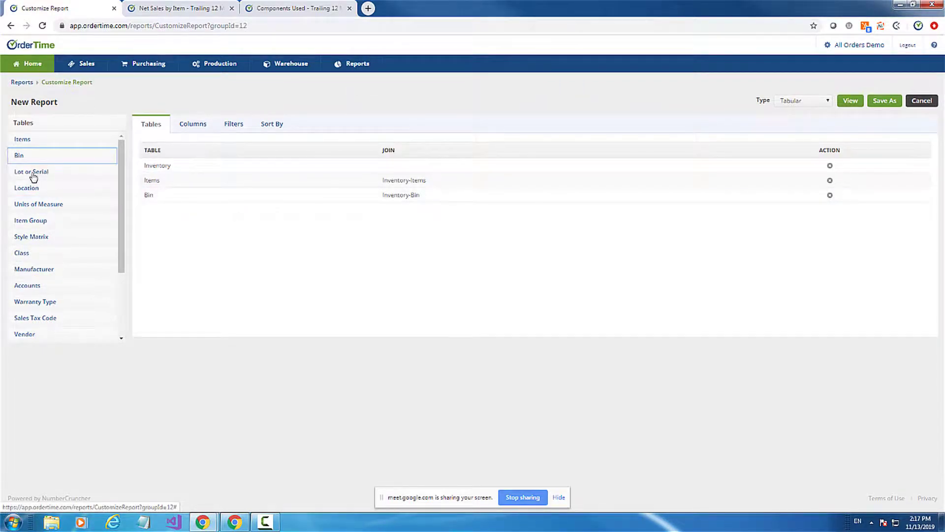
{"action": "left_click_drag", "start_coordinate": [32, 173], "coordinate": [186, 214]}
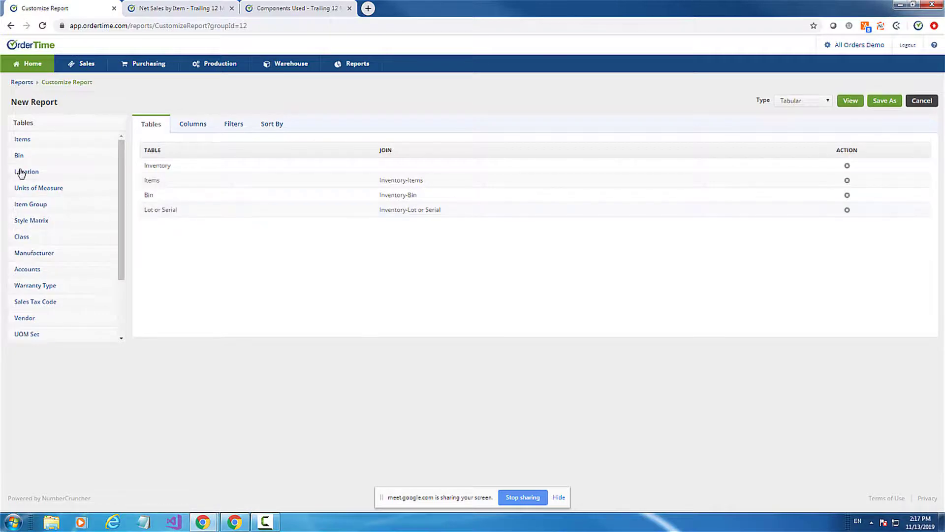
{"action": "left_click_drag", "start_coordinate": [22, 172], "coordinate": [179, 229]}
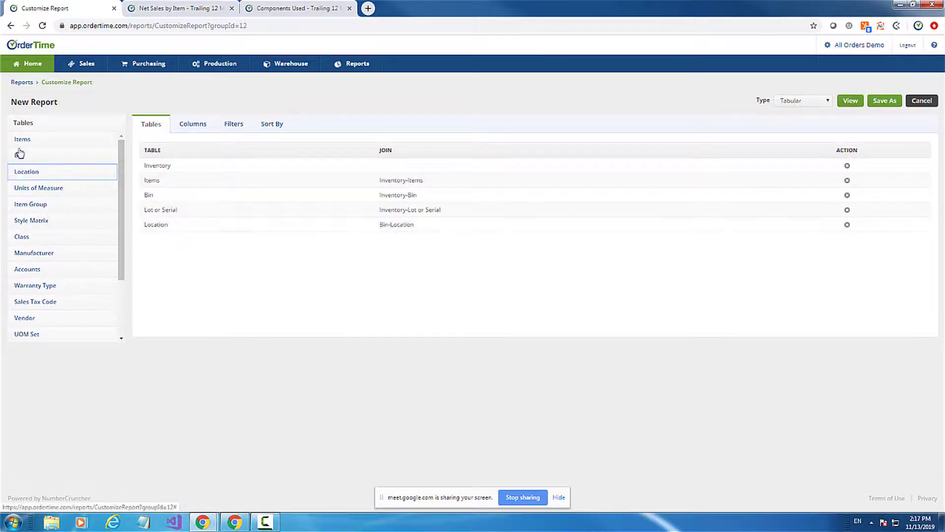
{"action": "left_click", "coordinate": [161, 197]}
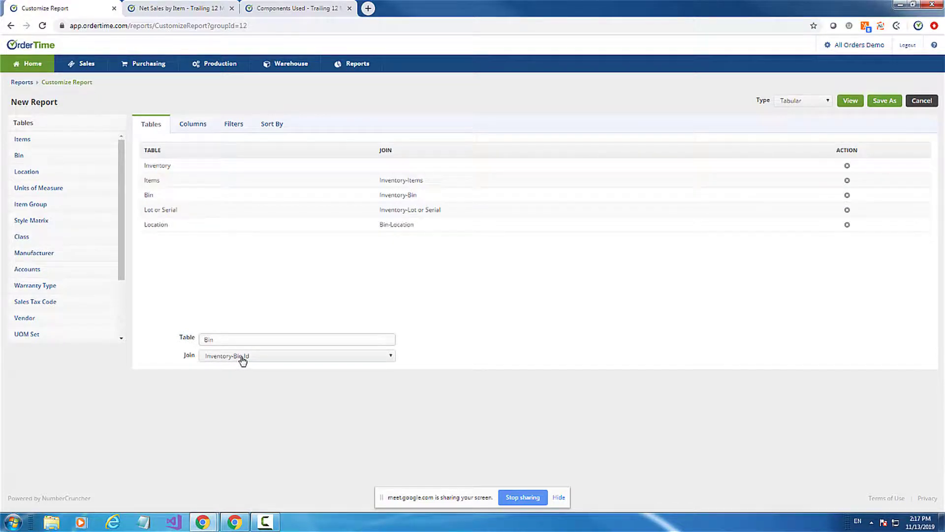
{"action": "left_click", "coordinate": [193, 126]}
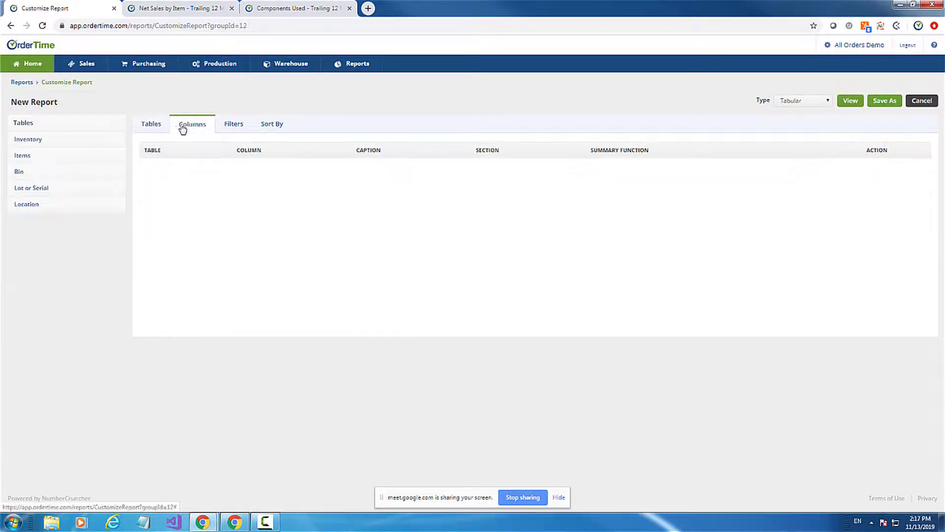
{"action": "left_click", "coordinate": [38, 142]}
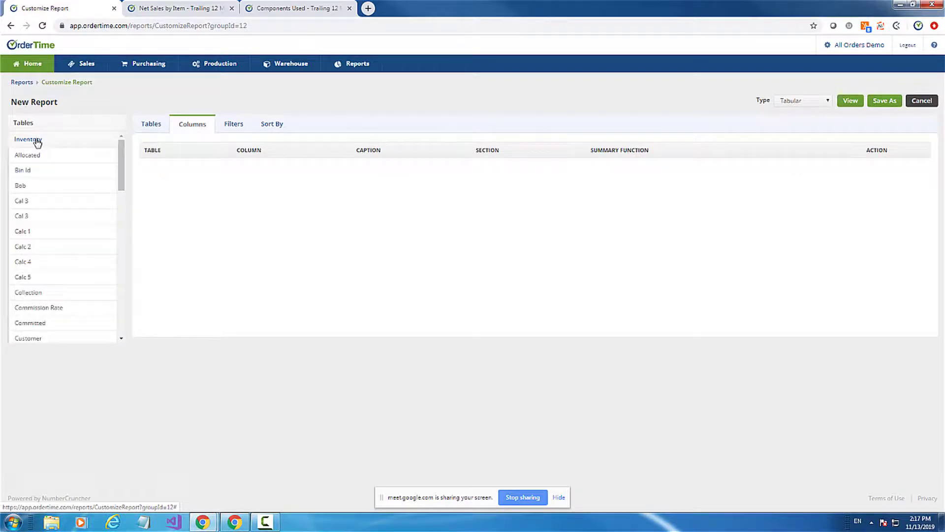
{"action": "left_click", "coordinate": [38, 142]}
{"action": "left_click", "coordinate": [37, 142]}
{"action": "left_click", "coordinate": [157, 126]}
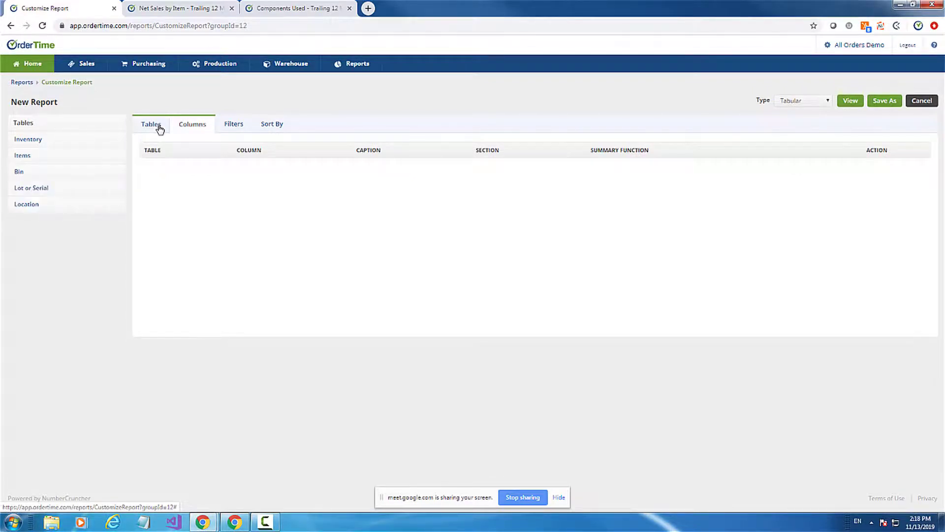
Add the Location table's Name column to the report with the caption "Location" and make it a section
{"action": "left_click", "coordinate": [197, 126]}
{"action": "left_click", "coordinate": [30, 206]}
{"action": "scroll", "coordinate": [61, 317], "scroll_direction": "down", "scroll_amount": 3}
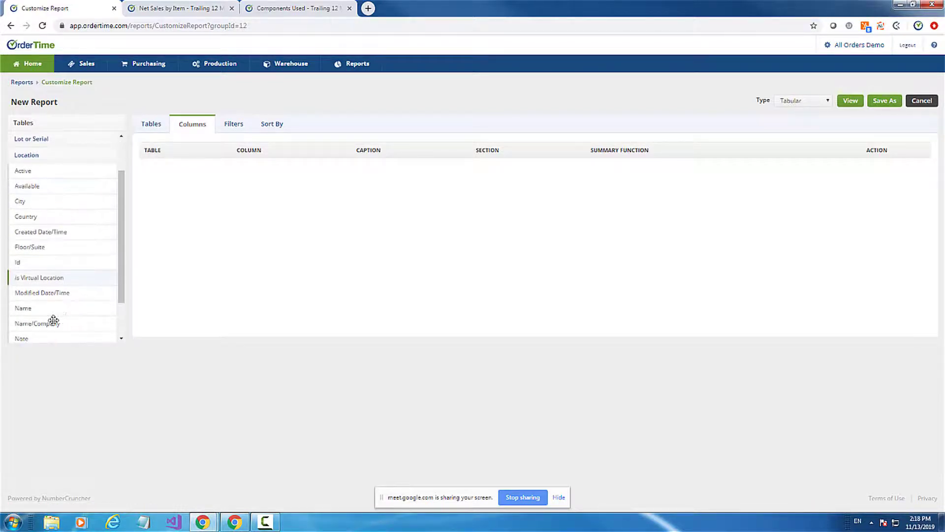
{"action": "left_click_drag", "start_coordinate": [38, 308], "coordinate": [179, 174]}
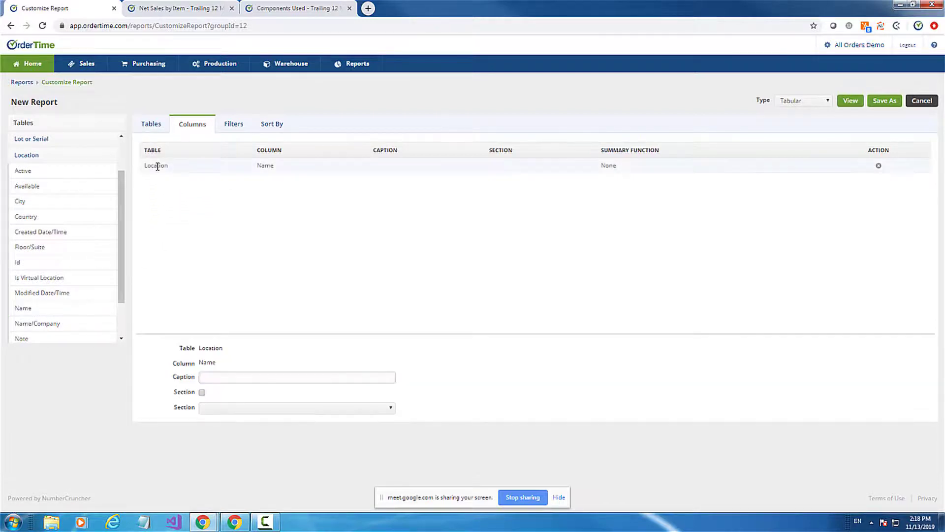
{"action": "left_click", "coordinate": [233, 379]}
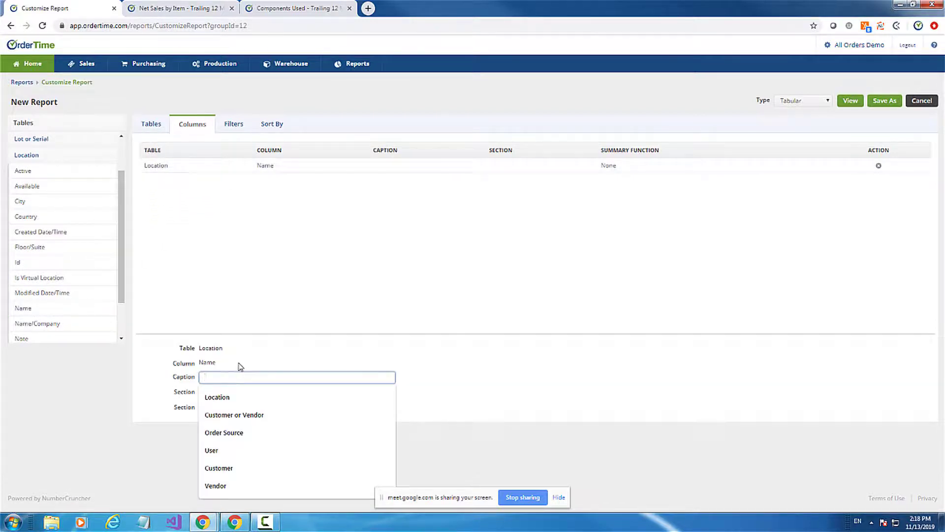
{"action": "type", "text": "Location"}
{"action": "left_click", "coordinate": [239, 366]}
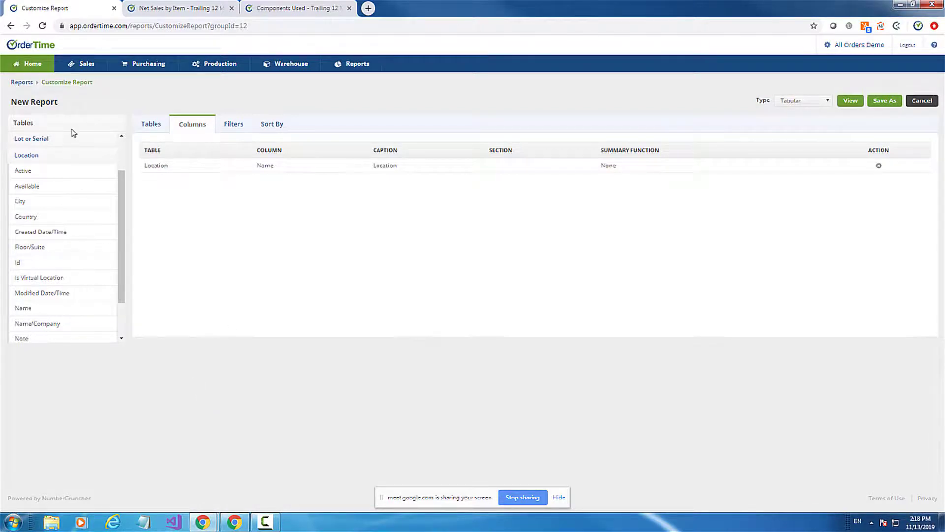
Add the Bin table's Name column to the report with the caption "Bin"
{"action": "left_click", "coordinate": [27, 155]}
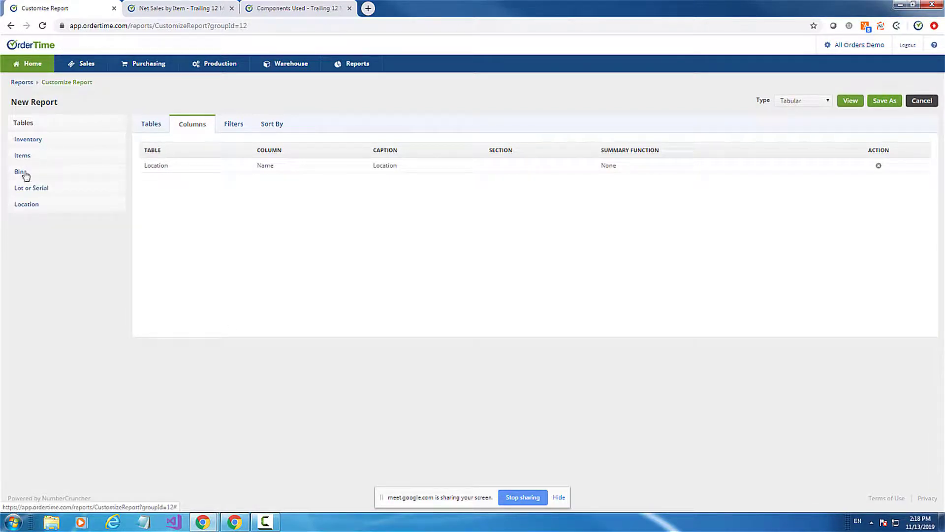
{"action": "left_click", "coordinate": [23, 173]}
{"action": "left_click_drag", "start_coordinate": [41, 265], "coordinate": [168, 186]}
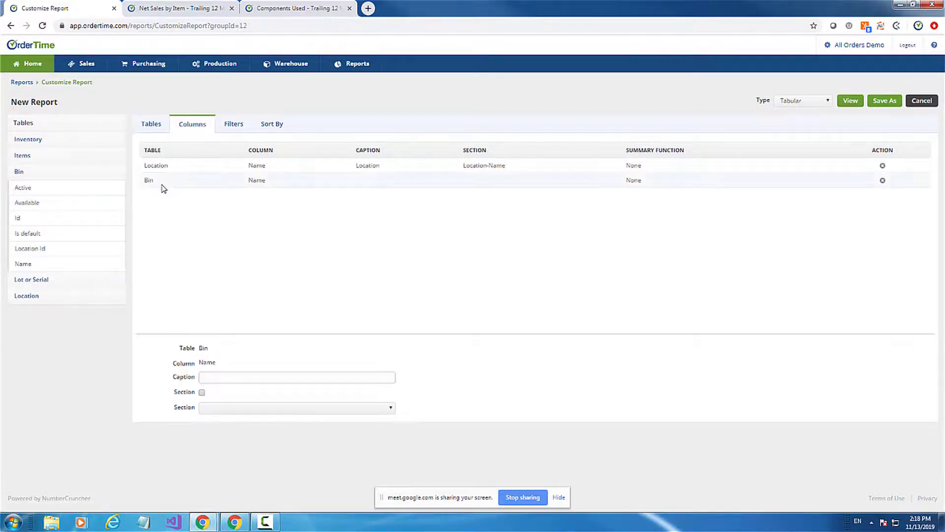
{"action": "left_click", "coordinate": [220, 379]}
{"action": "type", "text": "Bin"}
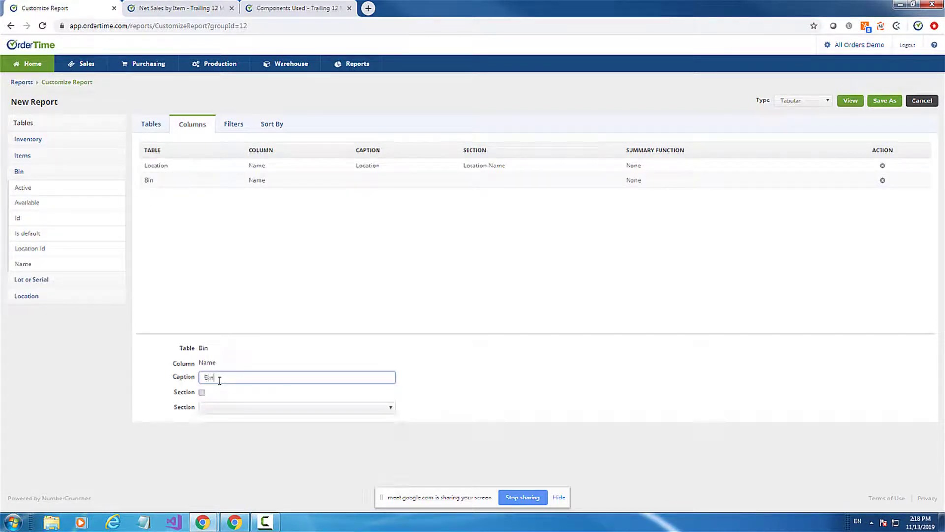
{"action": "key", "text": "Tab"}
Add the Items table's Name / Number column to the report with the caption "Item"
{"action": "left_click", "coordinate": [19, 172]}
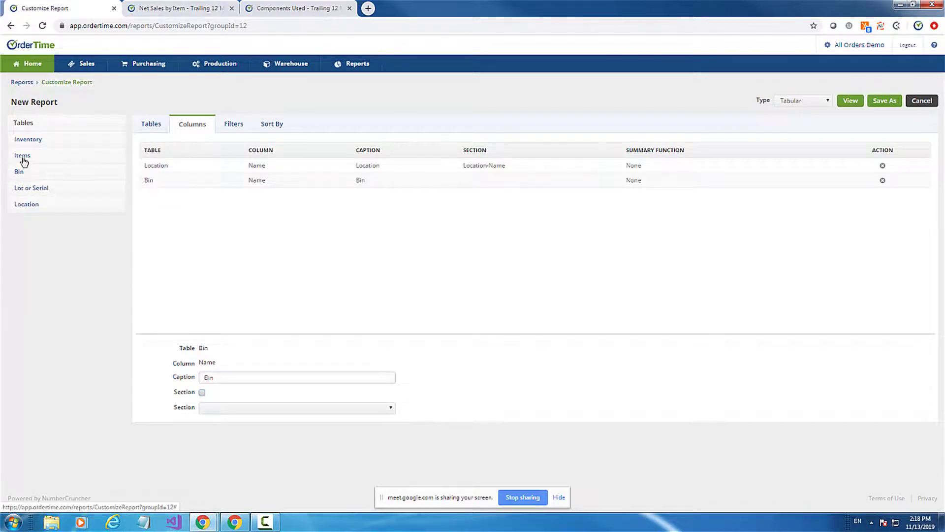
{"action": "left_click", "coordinate": [22, 156]}
{"action": "scroll", "coordinate": [74, 196], "scroll_direction": "down", "scroll_amount": 3}
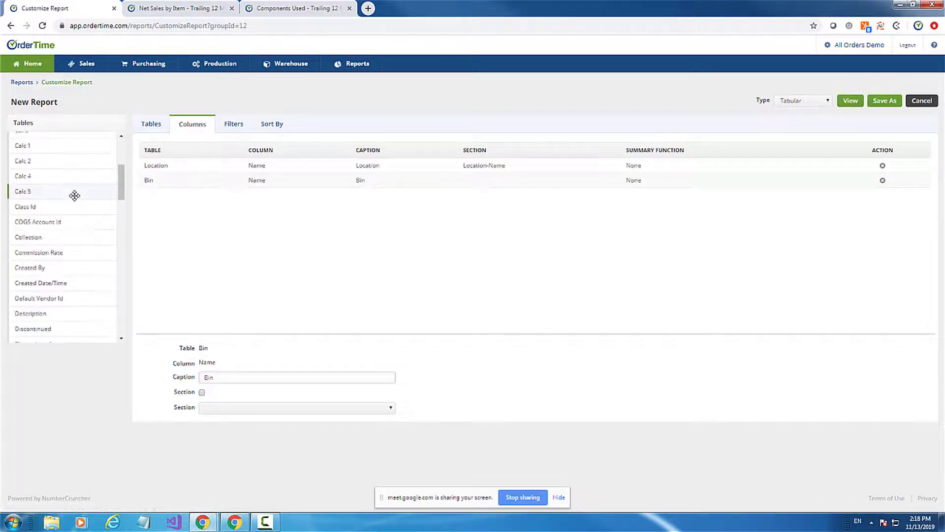
{"action": "scroll", "coordinate": [74, 195], "scroll_direction": "down", "scroll_amount": 4}
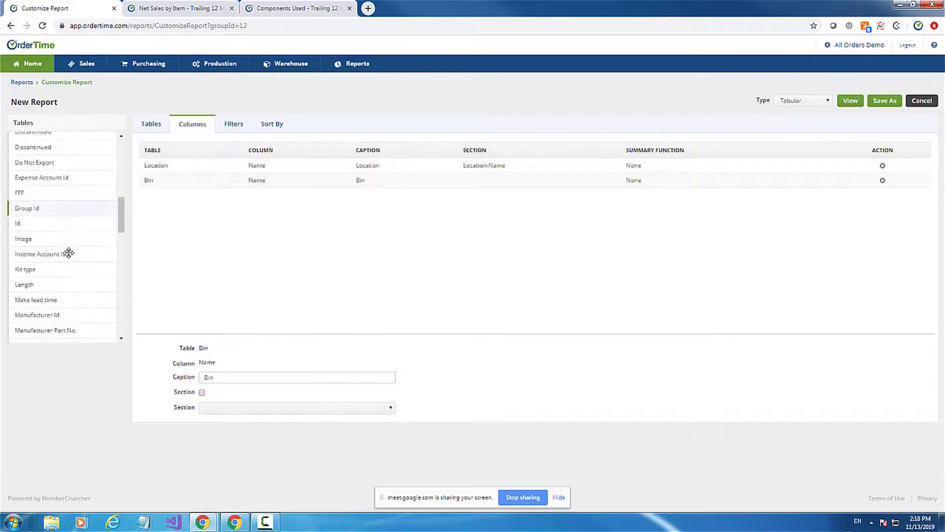
{"action": "scroll", "coordinate": [68, 253], "scroll_direction": "down", "scroll_amount": 5}
{"action": "left_click_drag", "start_coordinate": [54, 272], "coordinate": [186, 194]}
{"action": "left_click", "coordinate": [226, 376]}
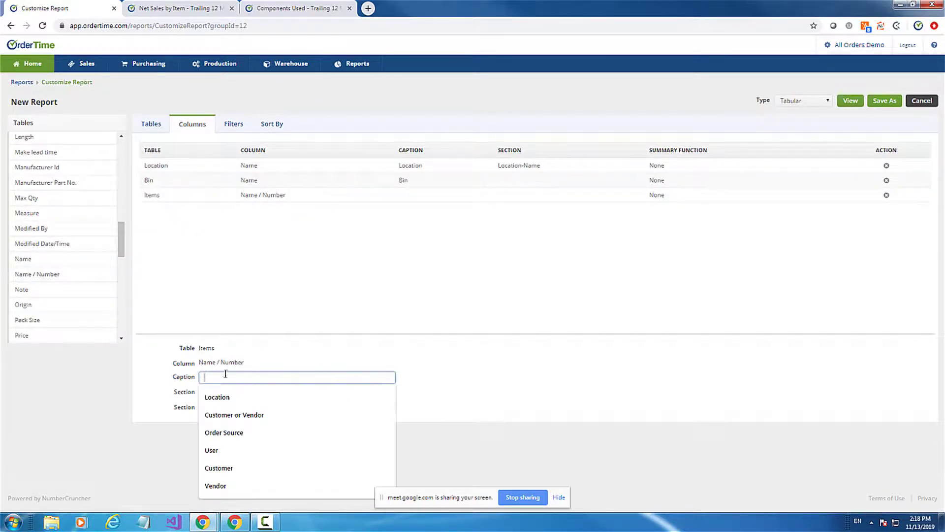
{"action": "type", "text": "Item"}
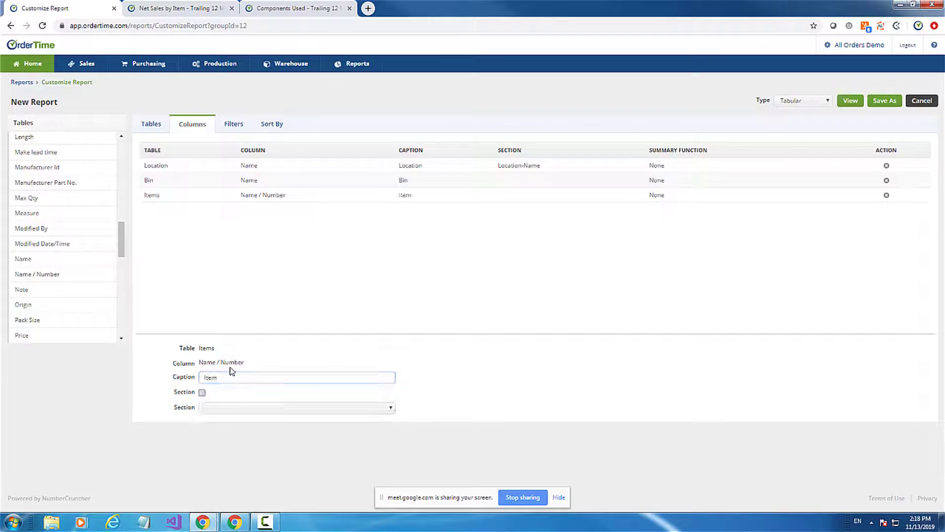
{"action": "scroll", "coordinate": [116, 239], "scroll_direction": "up", "scroll_amount": 5}
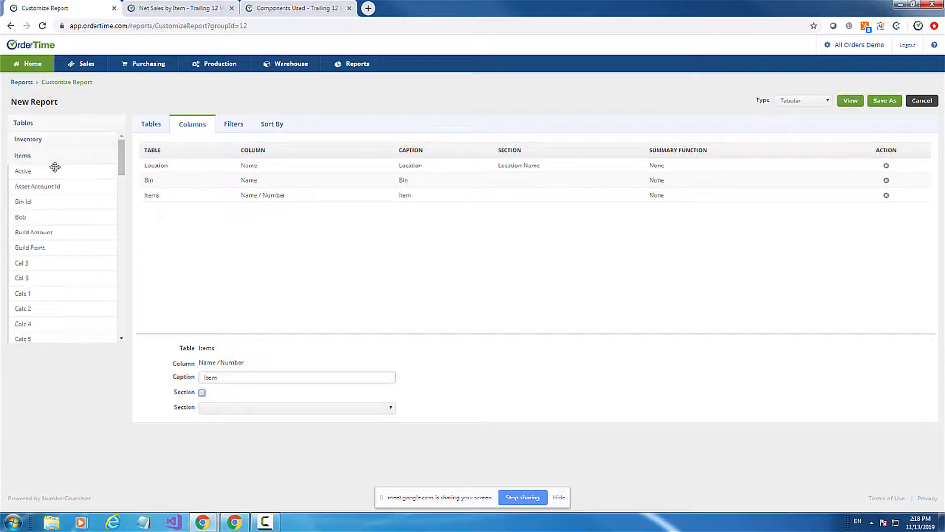
{"action": "left_click", "coordinate": [22, 156]}
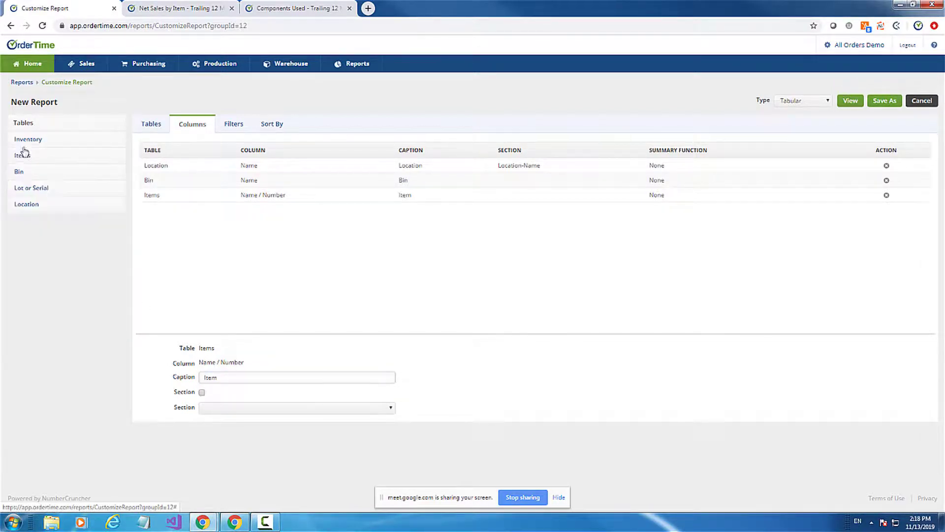
Move the Items Name / Number column above the Bin Name column in the column order
{"action": "left_click", "coordinate": [243, 167]}
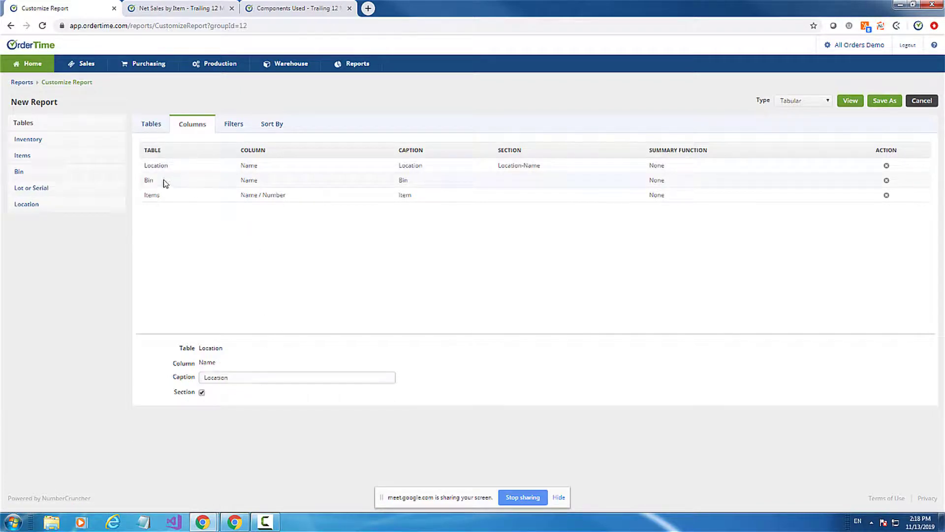
{"action": "left_click", "coordinate": [199, 200]}
{"action": "left_click_drag", "start_coordinate": [198, 199], "coordinate": [199, 173]}
Add the Items table's Description column and move the Bin Name column back above the Items Name / Number column
{"action": "left_click", "coordinate": [22, 156]}
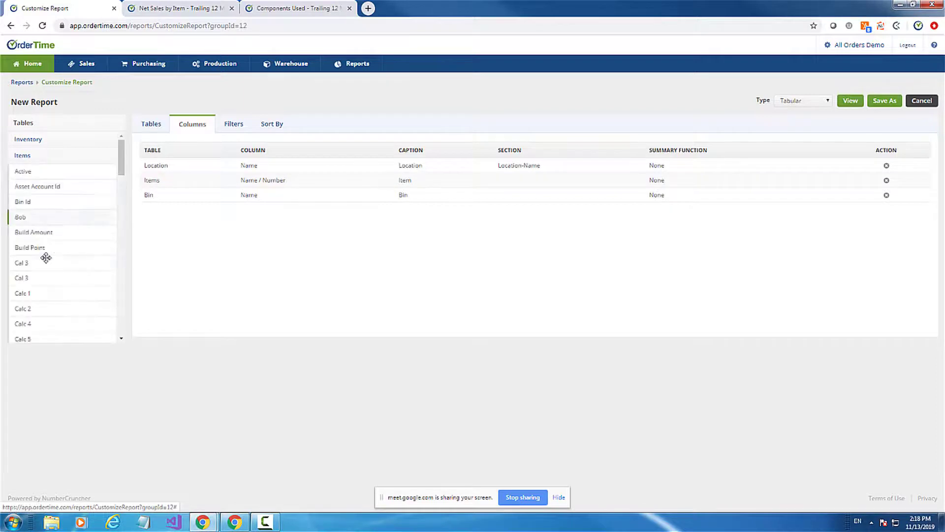
{"action": "scroll", "coordinate": [45, 255], "scroll_direction": "down", "scroll_amount": 1}
{"action": "scroll", "coordinate": [57, 257], "scroll_direction": "down", "scroll_amount": 4}
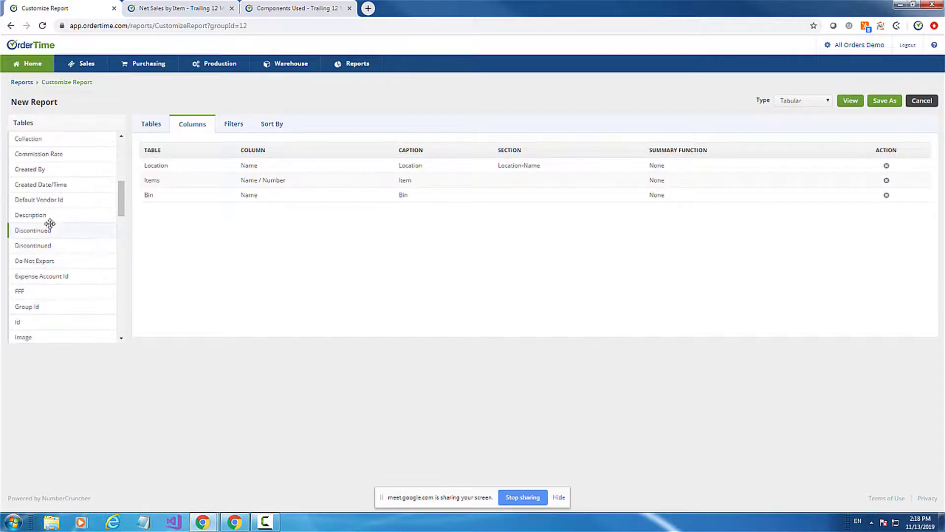
{"action": "left_click_drag", "start_coordinate": [23, 216], "coordinate": [211, 209]}
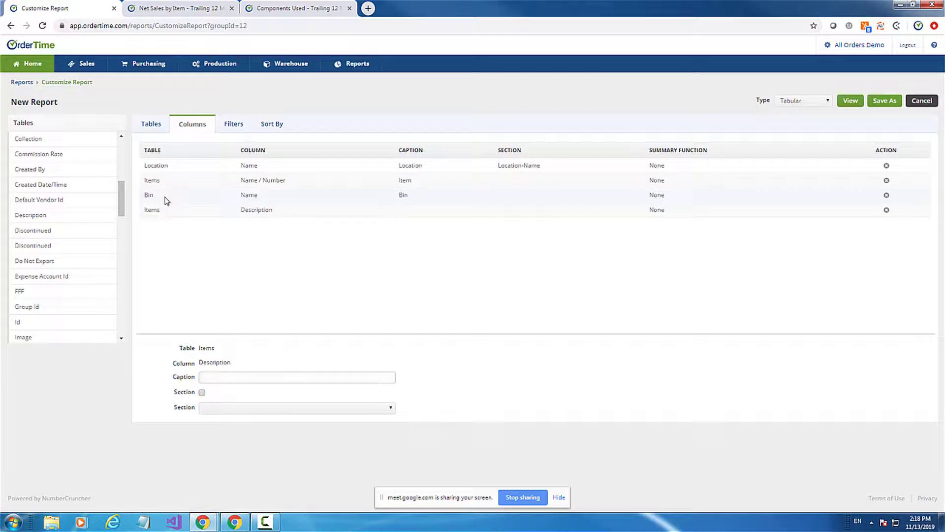
{"action": "left_click_drag", "start_coordinate": [167, 200], "coordinate": [166, 179]}
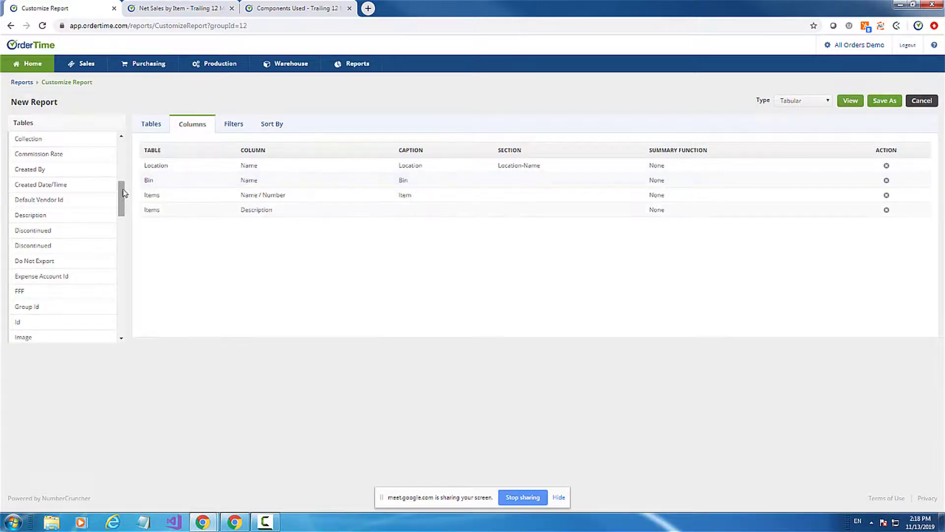
Add the Inventory table's On hand column below the Items Description column
{"action": "scroll", "coordinate": [81, 162], "scroll_direction": "up", "scroll_amount": 5}
{"action": "left_click", "coordinate": [24, 154]}
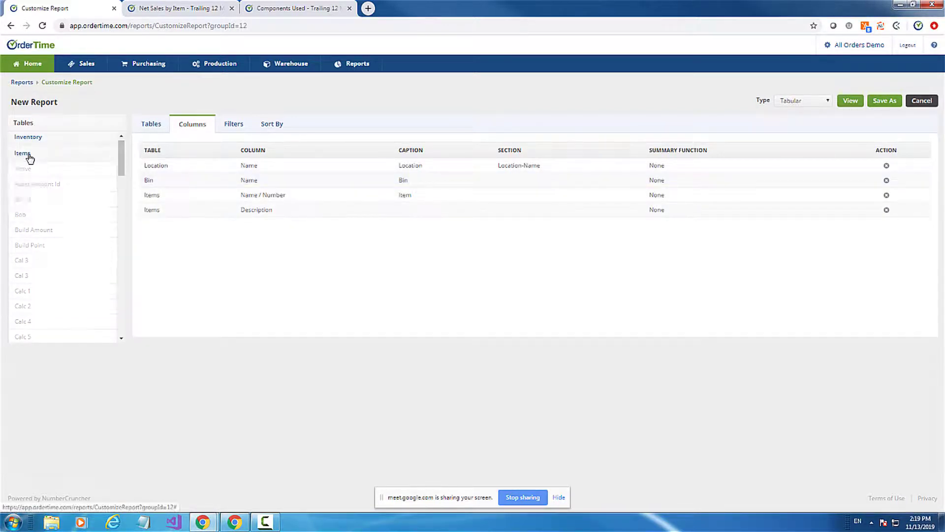
{"action": "left_click", "coordinate": [28, 142]}
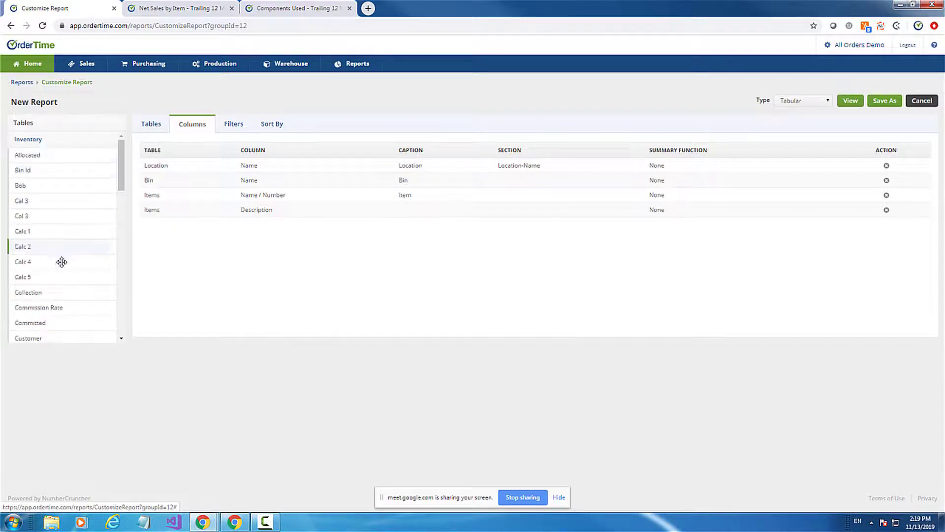
{"action": "scroll", "coordinate": [63, 261], "scroll_direction": "down", "scroll_amount": 3}
{"action": "scroll", "coordinate": [64, 262], "scroll_direction": "down", "scroll_amount": 1}
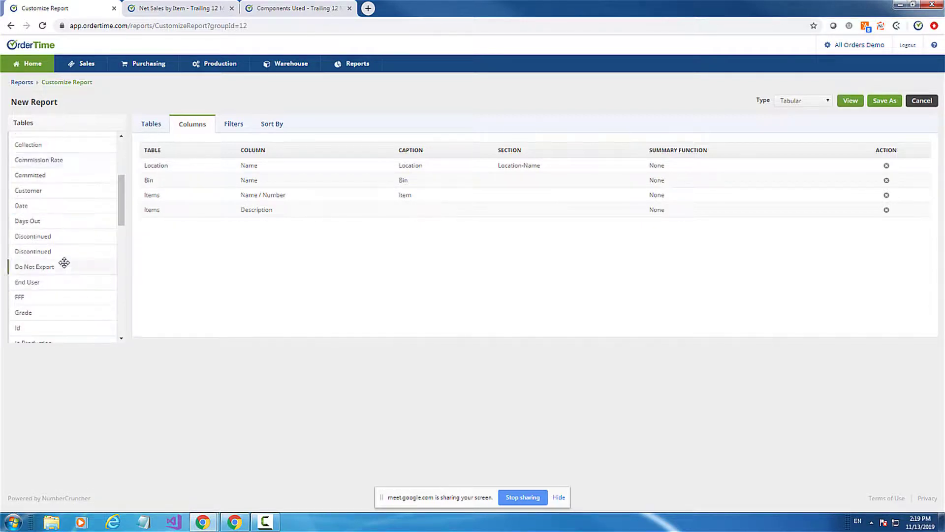
{"action": "scroll", "coordinate": [64, 262], "scroll_direction": "down", "scroll_amount": 3}
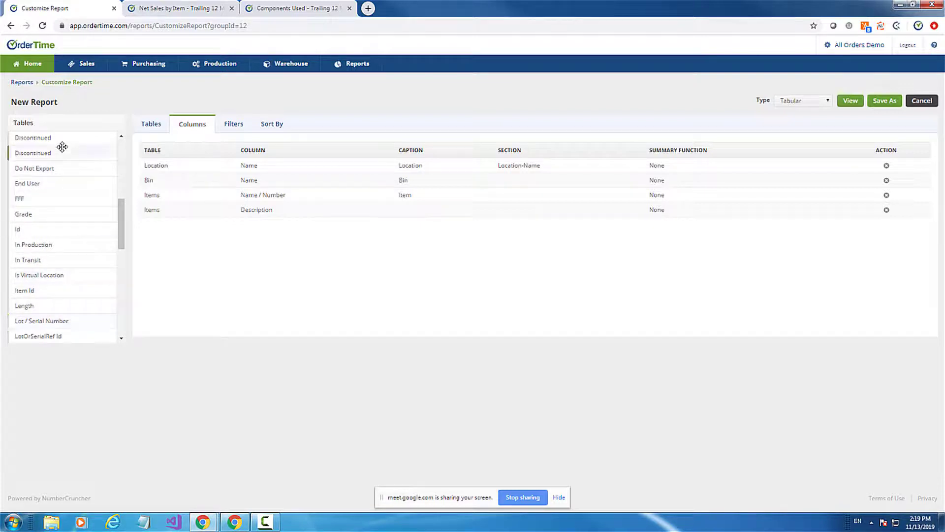
{"action": "left_click_drag", "start_coordinate": [121, 229], "coordinate": [120, 269]}
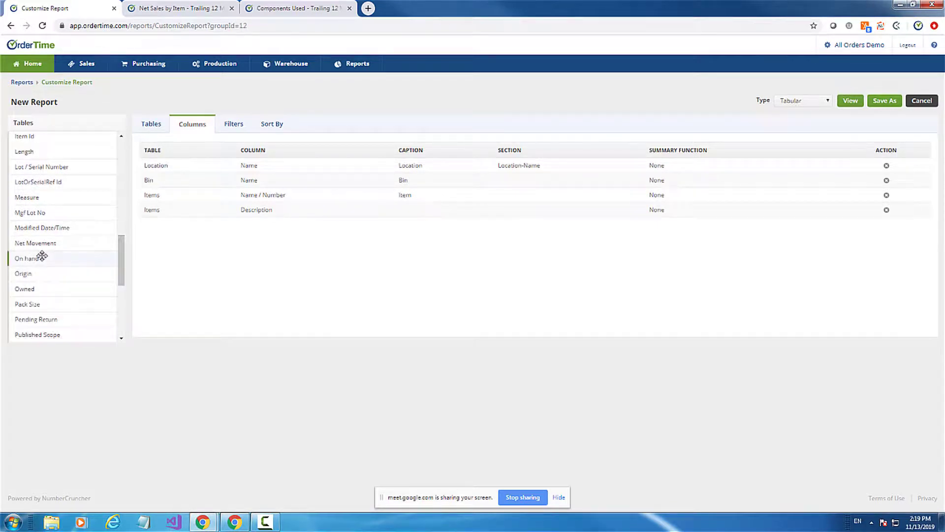
{"action": "left_click_drag", "start_coordinate": [40, 257], "coordinate": [197, 224]}
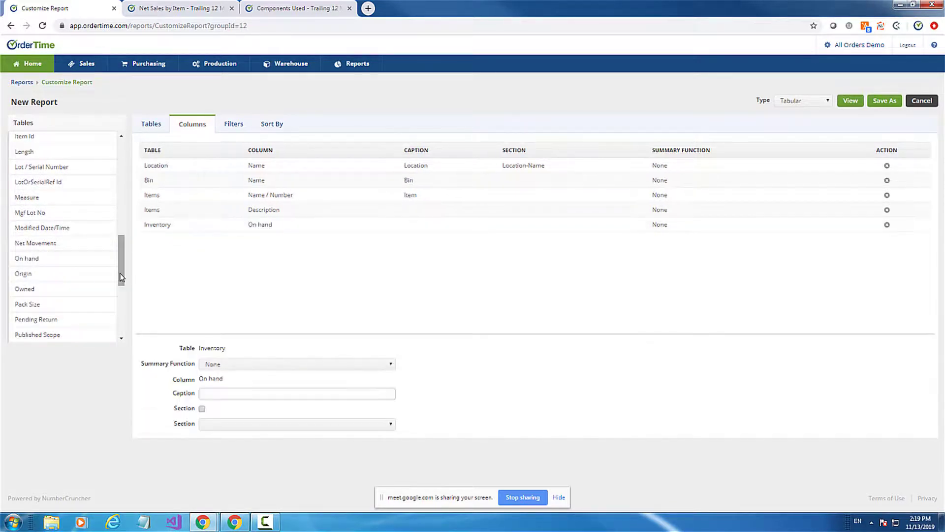
Add the Inventory table's Lot / Serial Number column directly above the On hand column
{"action": "left_click_drag", "start_coordinate": [122, 273], "coordinate": [121, 148]}
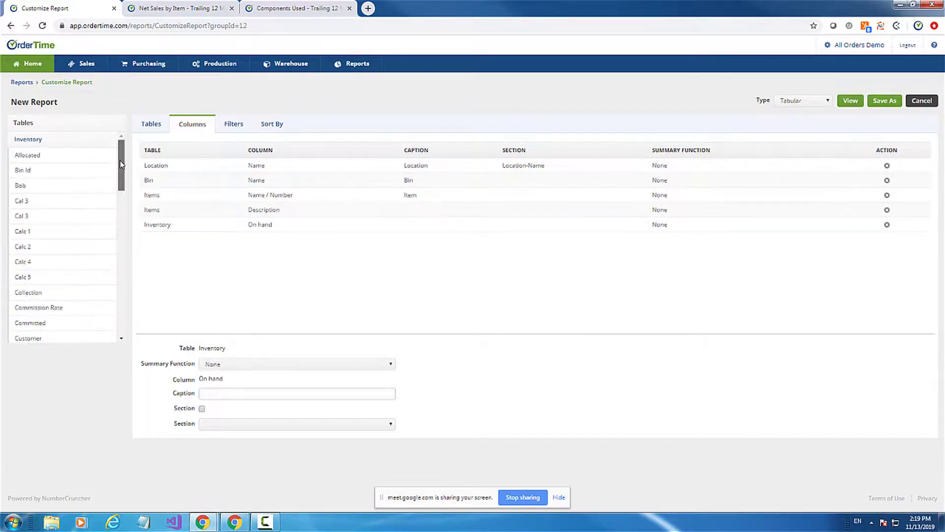
{"action": "left_click", "coordinate": [44, 142]}
{"action": "left_click", "coordinate": [43, 142]}
{"action": "scroll", "coordinate": [76, 241], "scroll_direction": "down", "scroll_amount": 4}
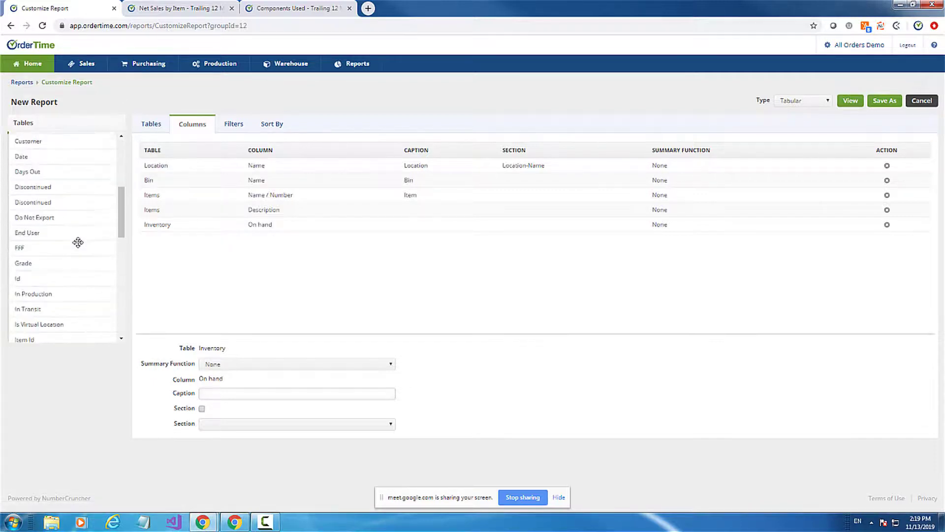
{"action": "scroll", "coordinate": [76, 243], "scroll_direction": "down", "scroll_amount": 1}
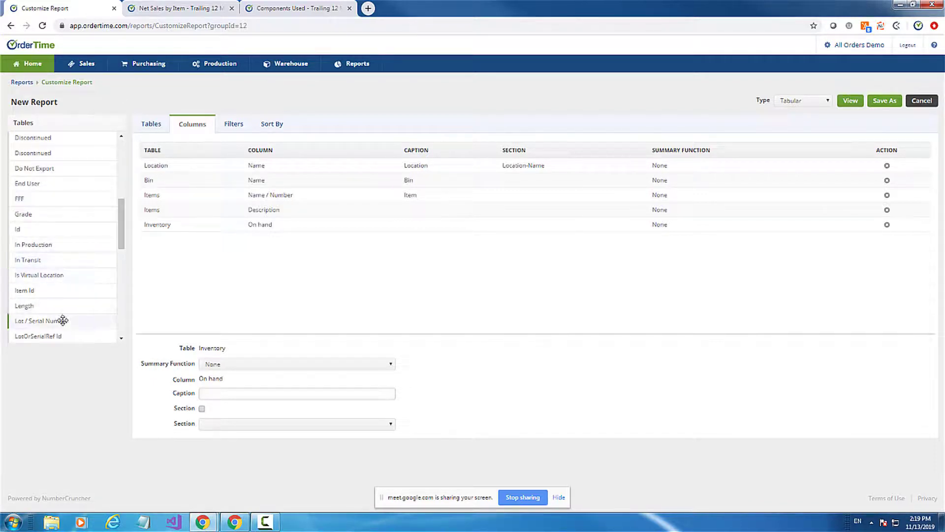
{"action": "left_click_drag", "start_coordinate": [64, 321], "coordinate": [185, 224]}
Add the Lot or Serial table's Expiration Date column below the On hand column
{"action": "scroll", "coordinate": [120, 183], "scroll_direction": "up", "scroll_amount": 5}
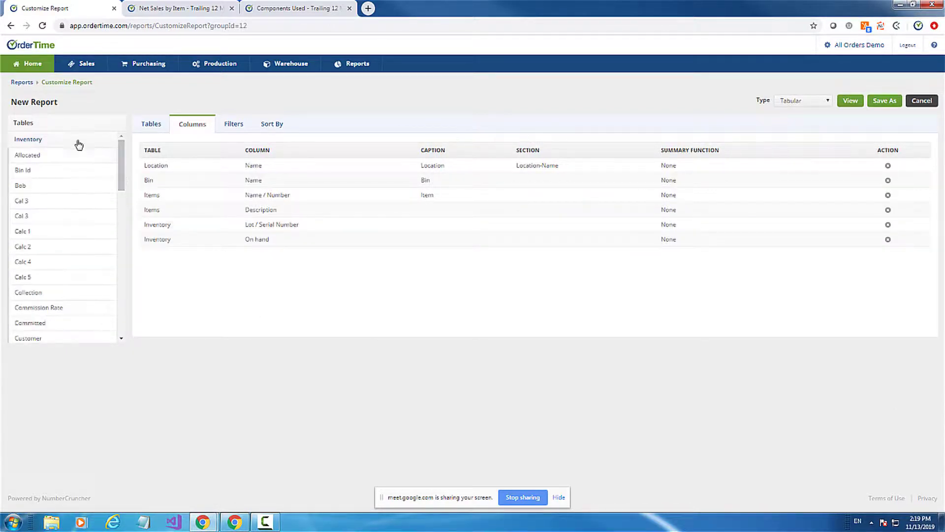
{"action": "left_click", "coordinate": [34, 143]}
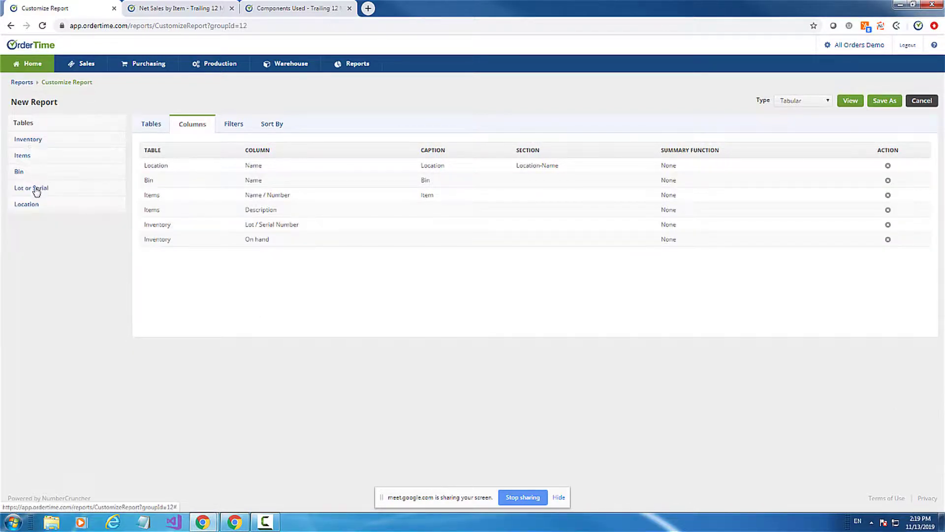
{"action": "left_click", "coordinate": [36, 187]}
{"action": "left_click_drag", "start_coordinate": [49, 279], "coordinate": [176, 256]}
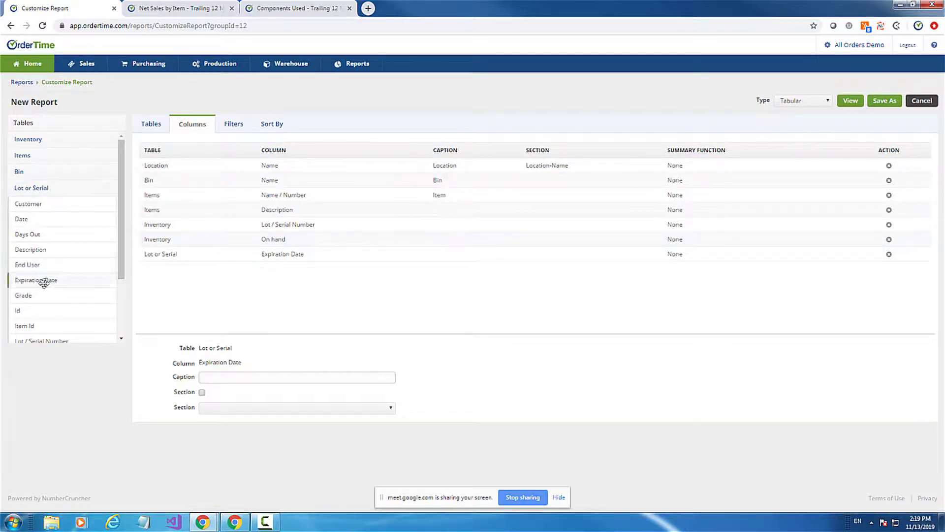
{"action": "left_click", "coordinate": [37, 189]}
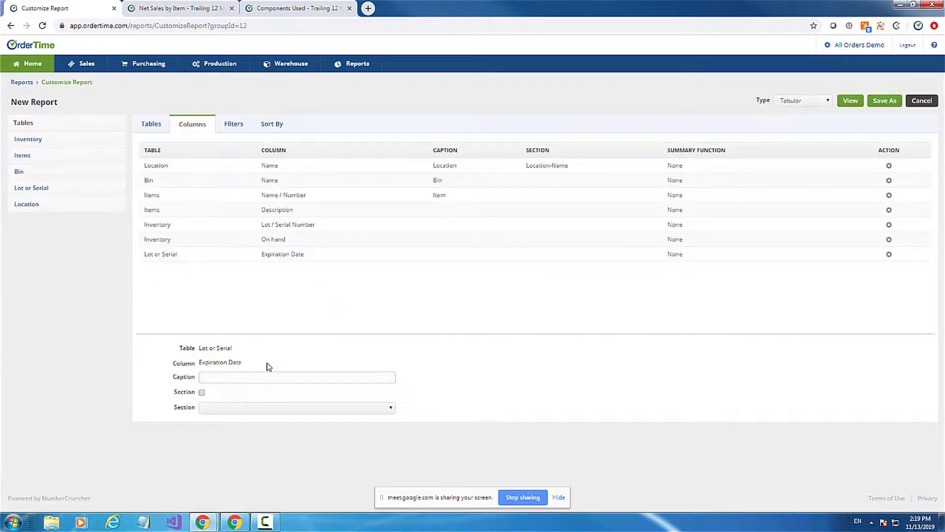
View the new Inventory report and look through the rows in its location sections
{"action": "left_click", "coordinate": [850, 101]}
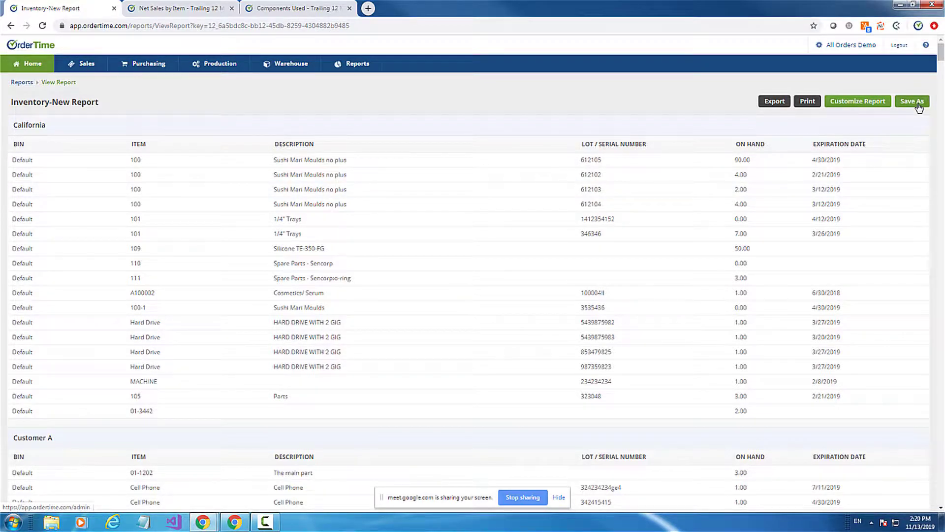
{"action": "scroll", "coordinate": [471, 255], "scroll_direction": "down", "scroll_amount": 15}
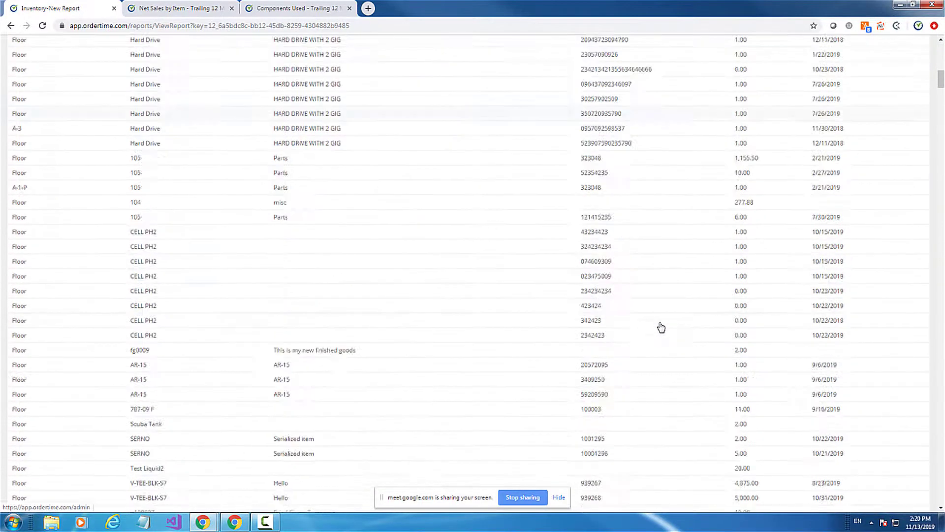
{"action": "scroll", "coordinate": [661, 328], "scroll_direction": "up", "scroll_amount": 15}
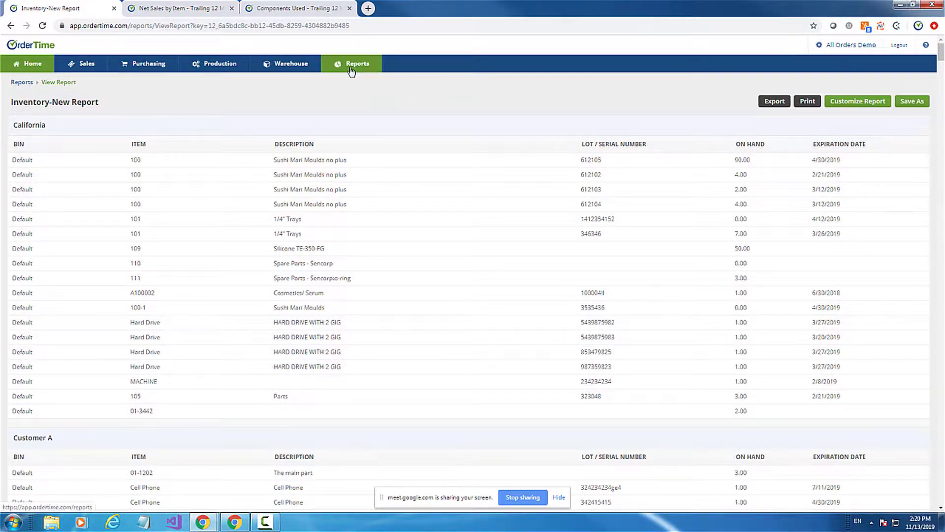
Look at the Admin page, return to the reports list and examine the source groupings offered for a new report
{"action": "left_click", "coordinate": [853, 49]}
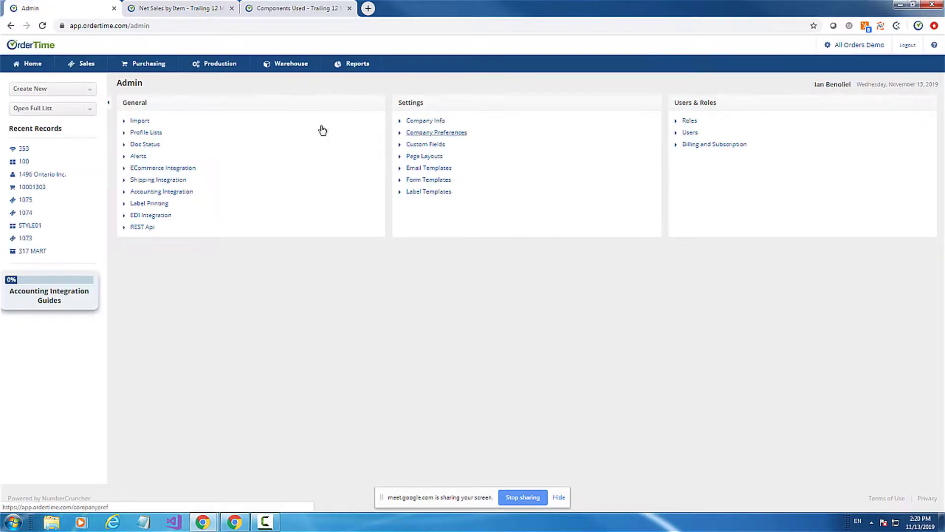
{"action": "left_click", "coordinate": [362, 74]}
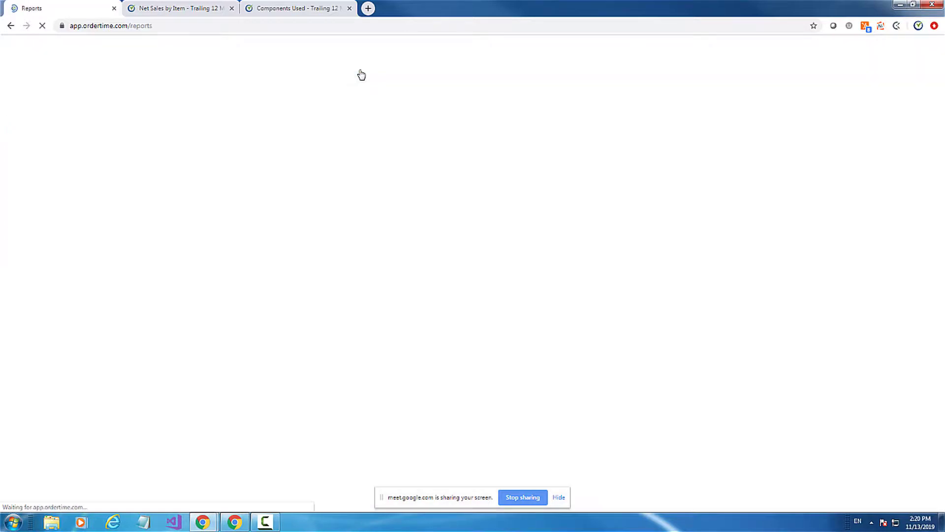
{"action": "left_click", "coordinate": [916, 103]}
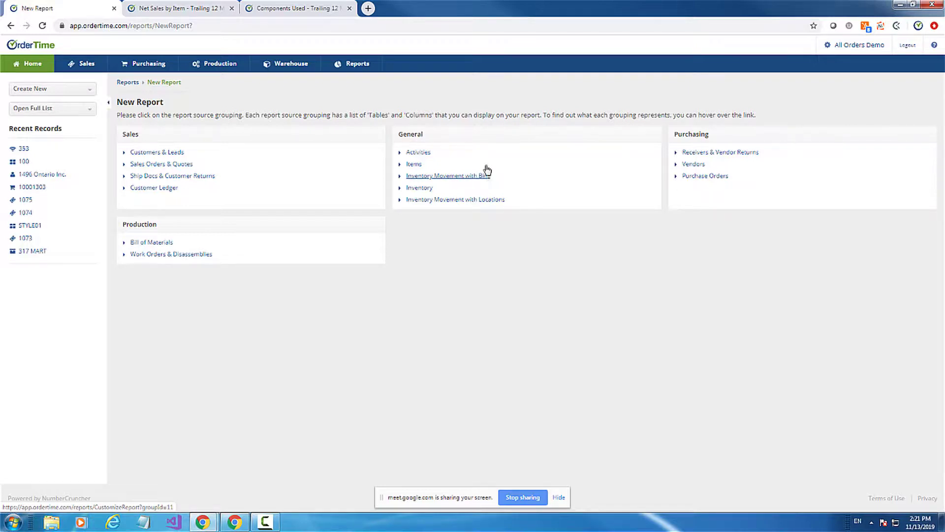
Open the existing Inventory Valuation report from the reports list and start customizing it
{"action": "left_click", "coordinate": [353, 68]}
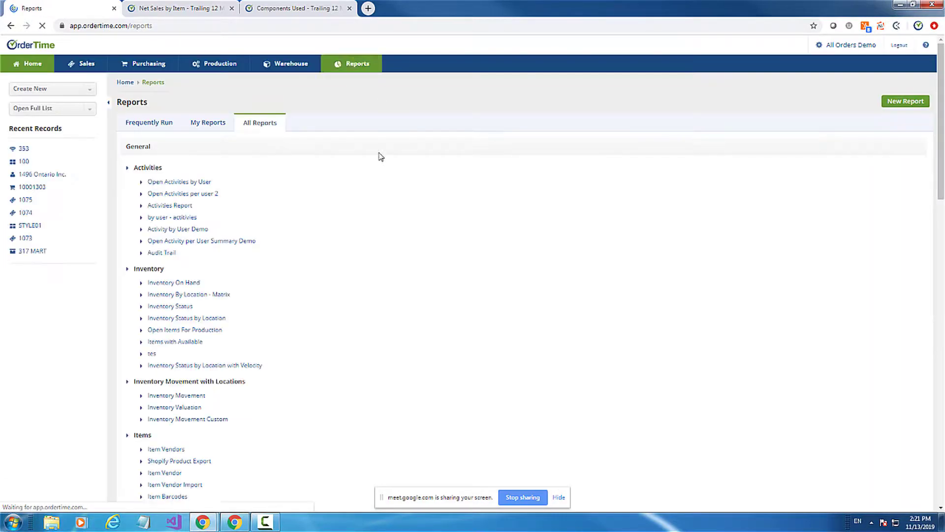
{"action": "scroll", "coordinate": [384, 266], "scroll_direction": "down", "scroll_amount": 2}
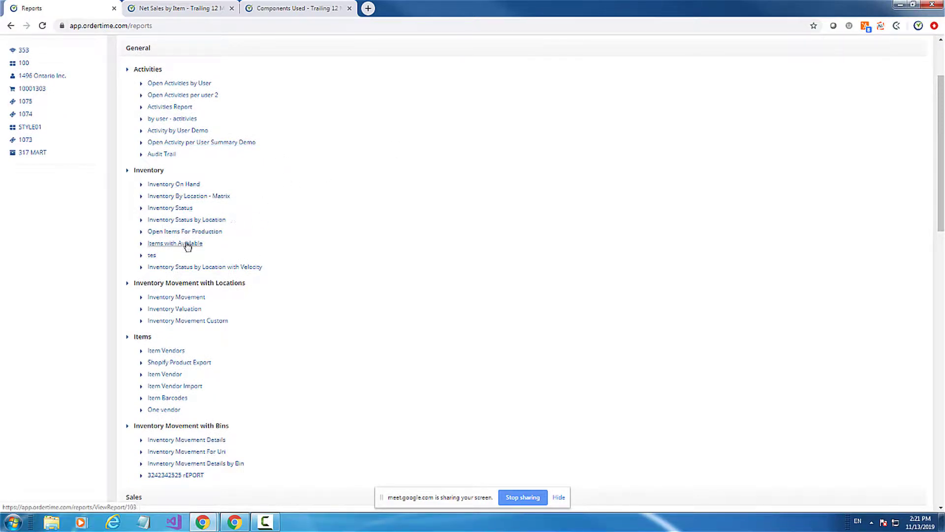
{"action": "left_click", "coordinate": [186, 309]}
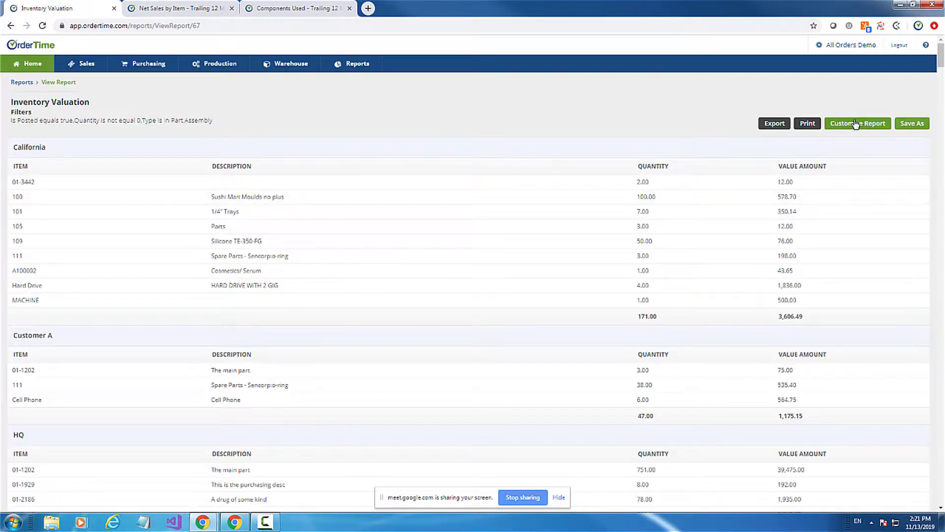
{"action": "left_click", "coordinate": [858, 124]}
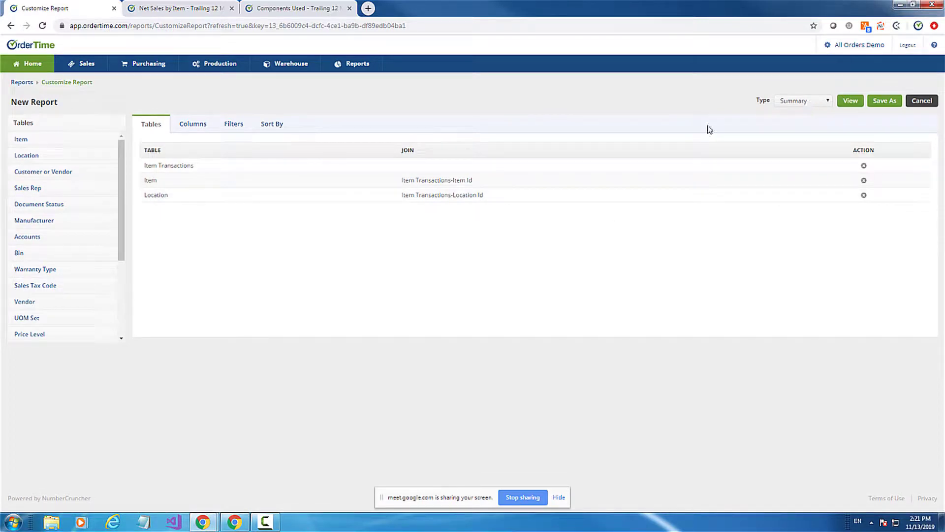
Examine the report's columns and the settings of its Quantity, Type and Is Posted filters
{"action": "left_click", "coordinate": [189, 127]}
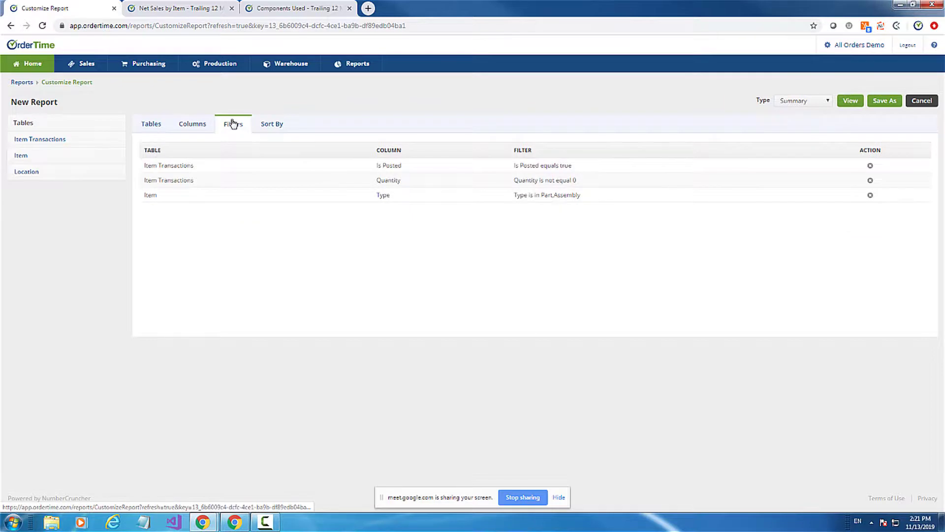
{"action": "left_click", "coordinate": [552, 182]}
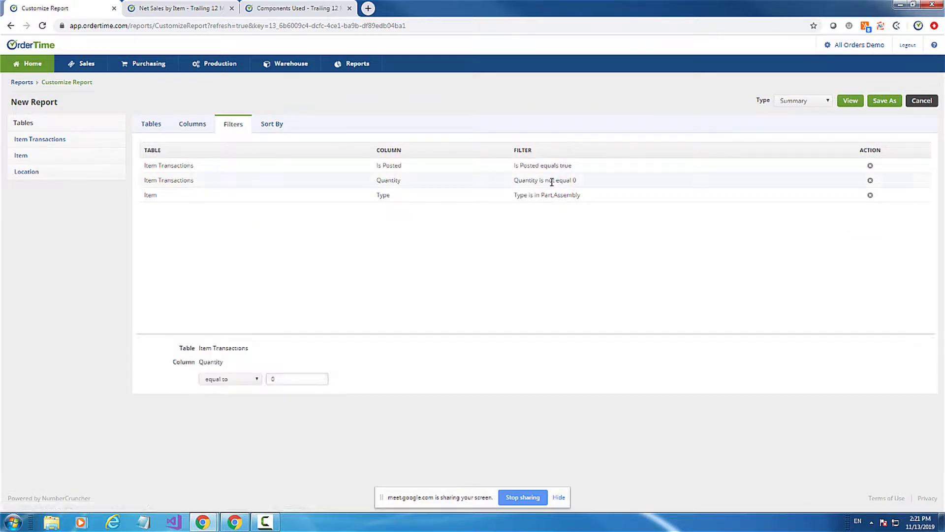
{"action": "left_click", "coordinate": [545, 195]}
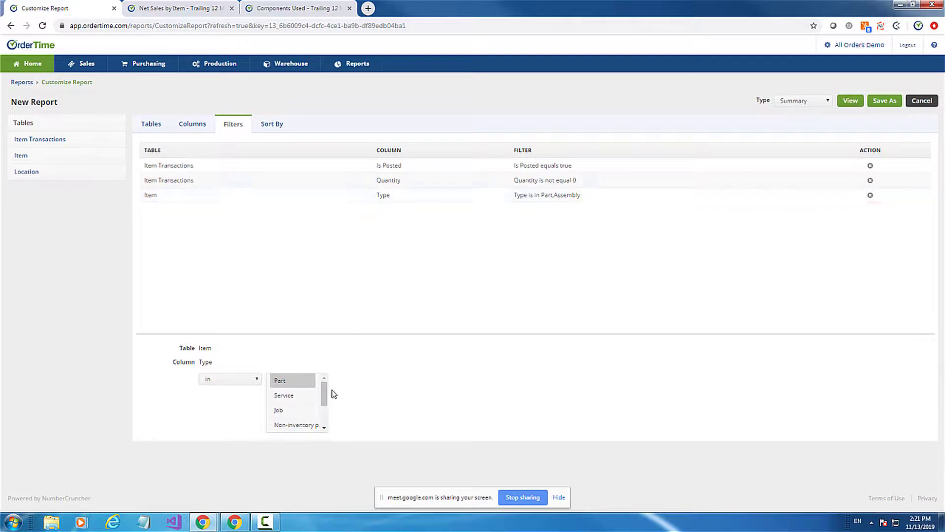
{"action": "left_click", "coordinate": [539, 179]}
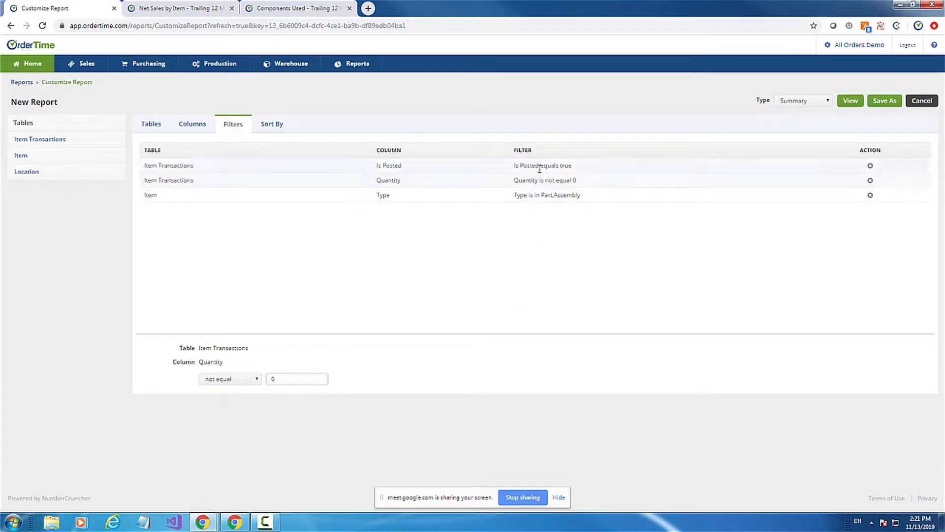
{"action": "left_click", "coordinate": [540, 164]}
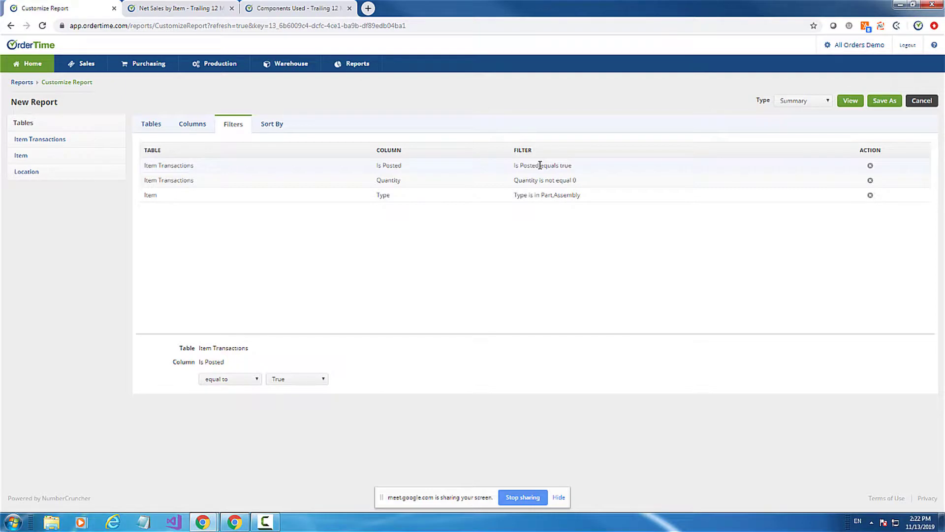
Examine the summary functions of the Item Transactions Quantity and Value Amount columns
{"action": "left_click", "coordinate": [191, 125]}
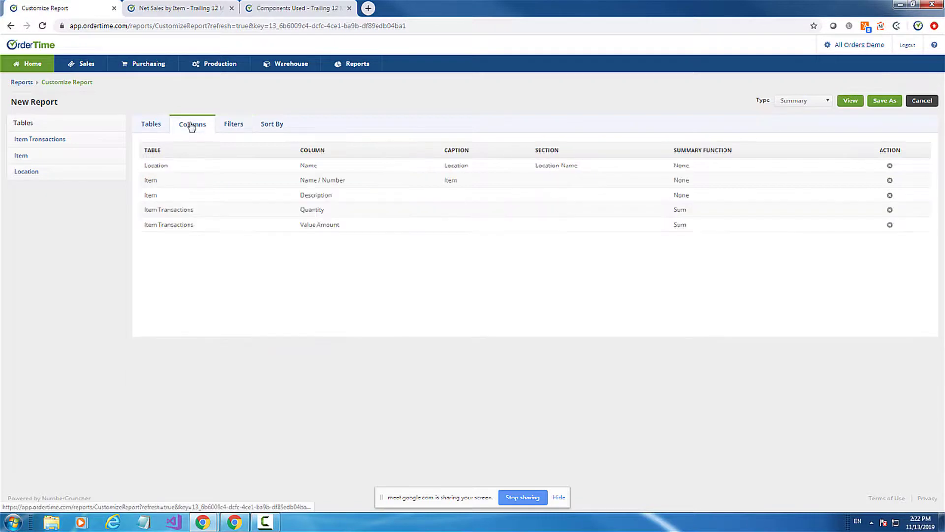
{"action": "left_click", "coordinate": [319, 210]}
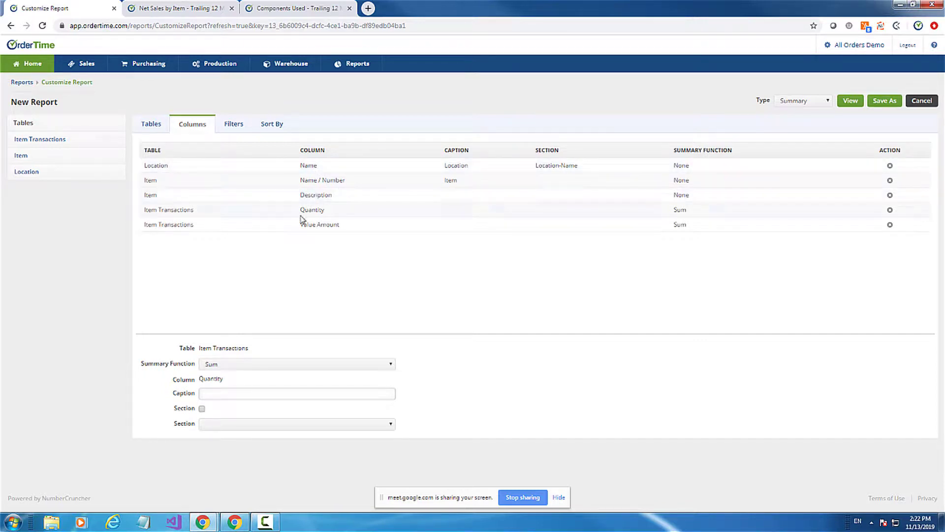
{"action": "left_click", "coordinate": [316, 224]}
{"action": "left_click", "coordinate": [324, 209]}
{"action": "left_click", "coordinate": [326, 224]}
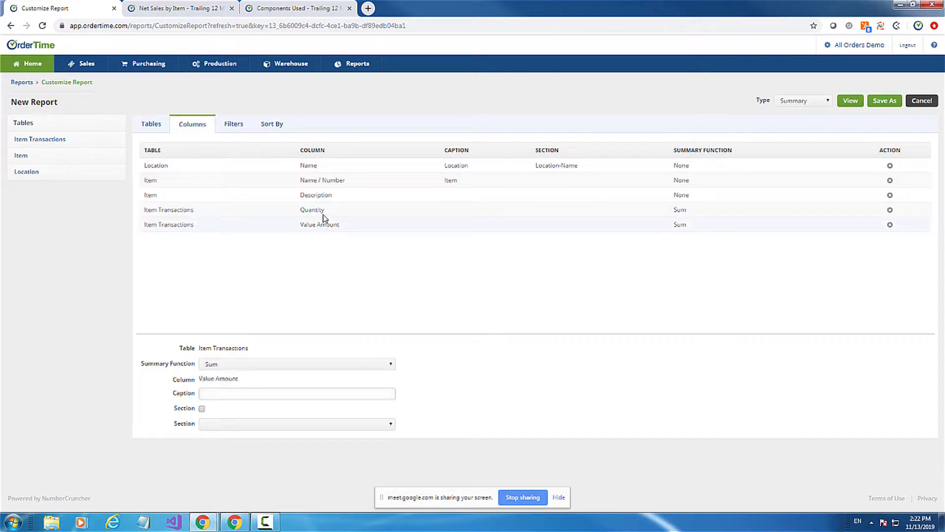
{"action": "left_click", "coordinate": [324, 209]}
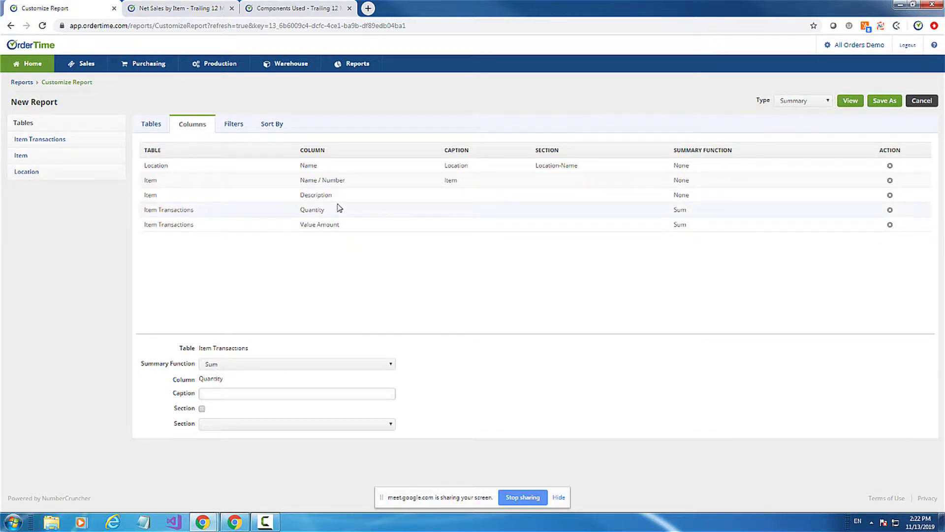
Add a filter on the Item Transactions Posting Date column and set its date range to Custom
{"action": "left_click", "coordinate": [232, 127]}
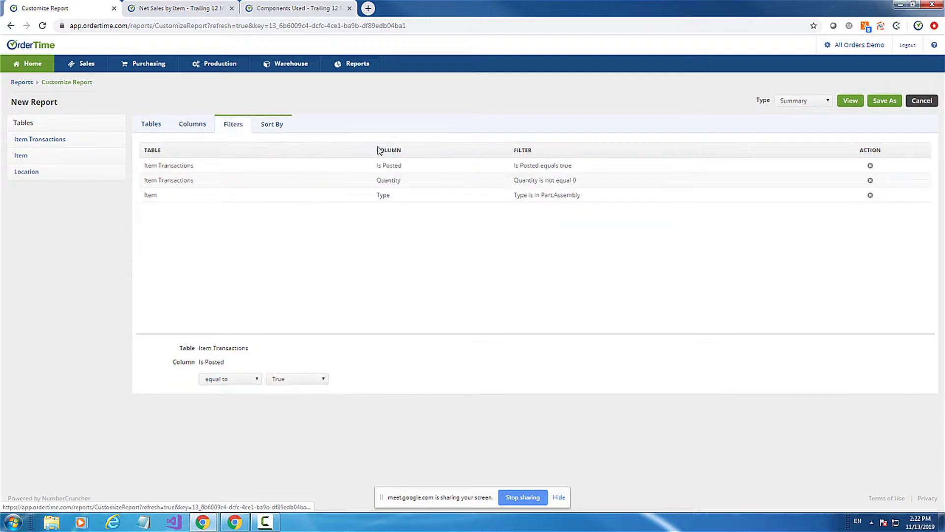
{"action": "left_click", "coordinate": [39, 143]}
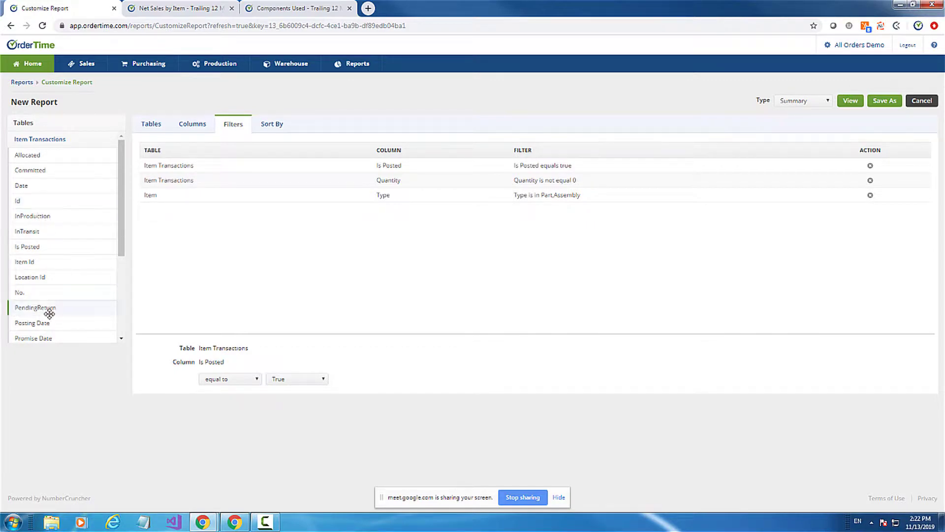
{"action": "left_click_drag", "start_coordinate": [44, 323], "coordinate": [190, 213]}
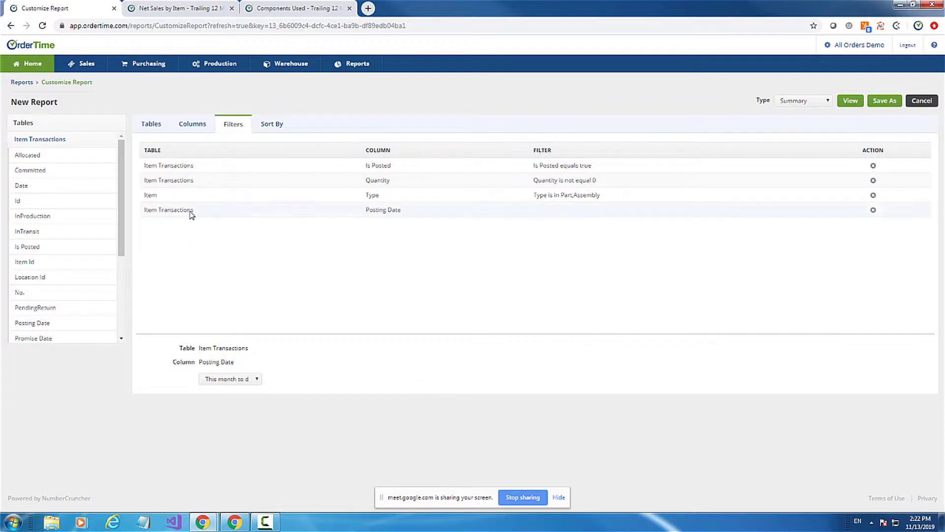
{"action": "left_click", "coordinate": [257, 382]}
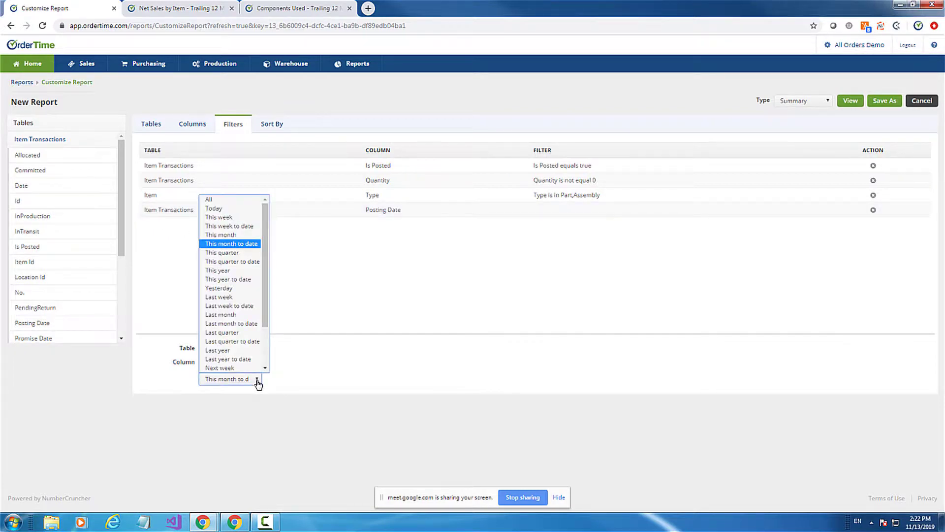
{"action": "scroll", "coordinate": [262, 350], "scroll_direction": "down", "scroll_amount": 3}
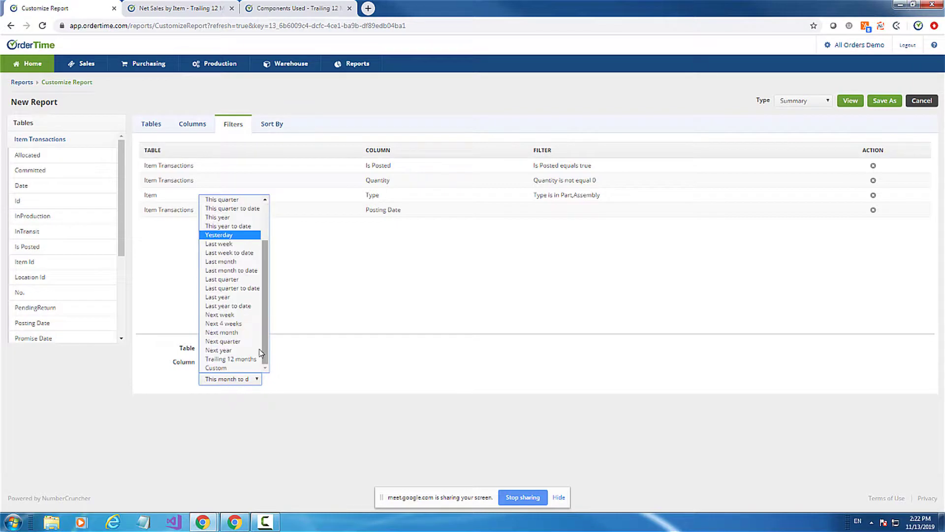
{"action": "left_click", "coordinate": [227, 367]}
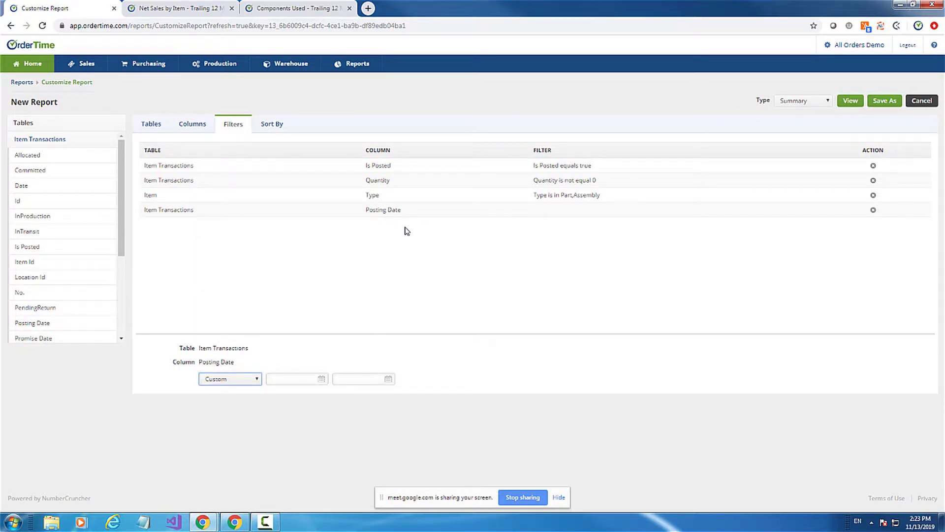
Set the Posting Date filter's end date to 10/31/2019 with no start date, and view the Inventory Valuation report
{"action": "left_click", "coordinate": [301, 380]}
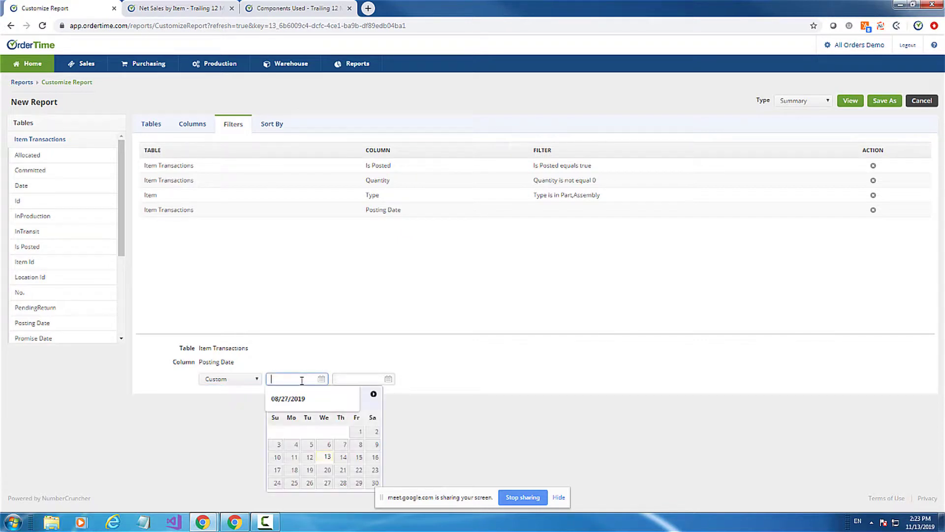
{"action": "left_click", "coordinate": [345, 379]}
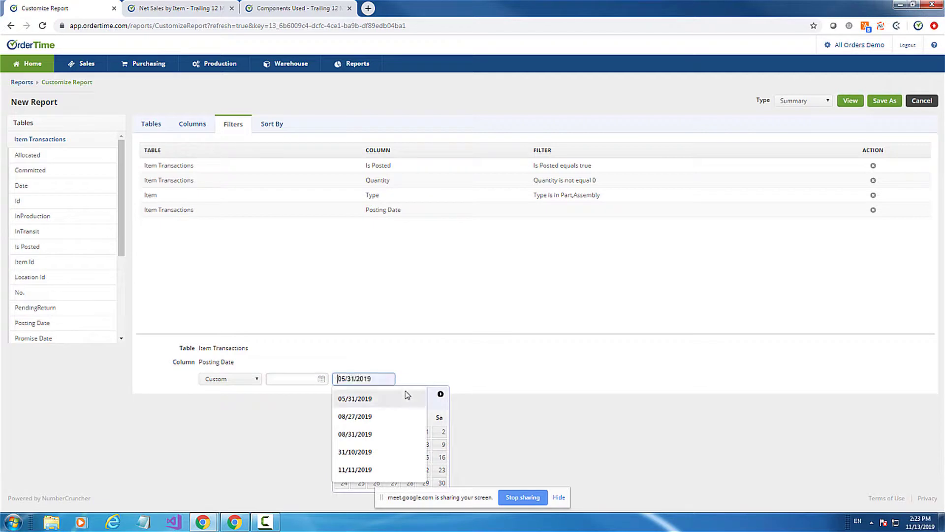
{"action": "left_click", "coordinate": [435, 400]}
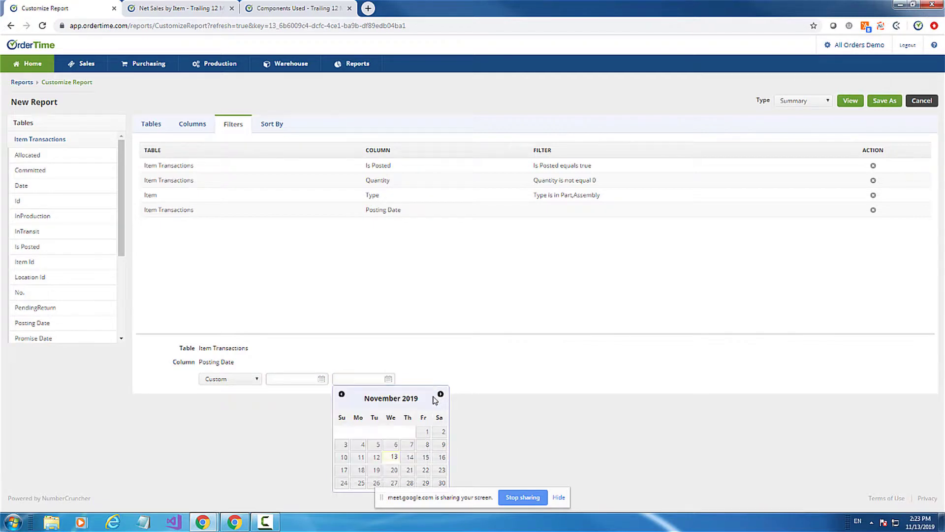
{"action": "left_click", "coordinate": [342, 394]}
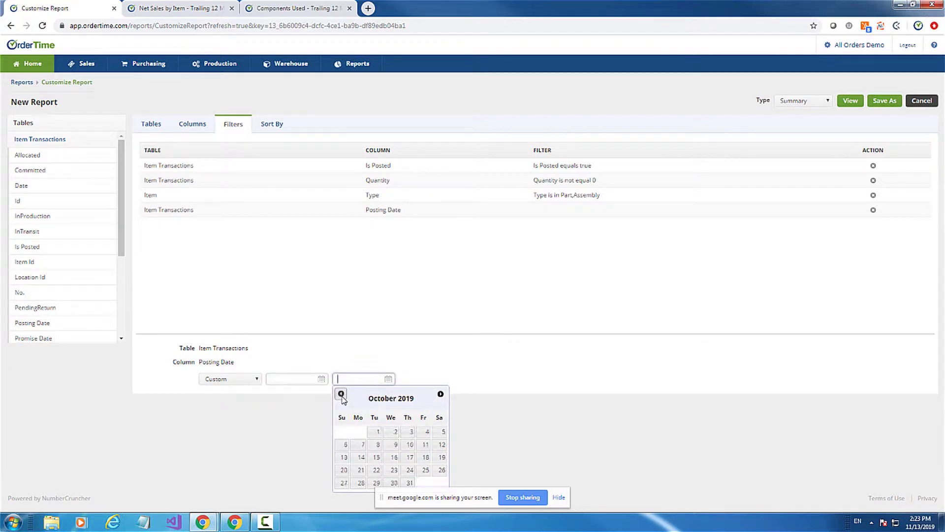
{"action": "left_click", "coordinate": [413, 484]}
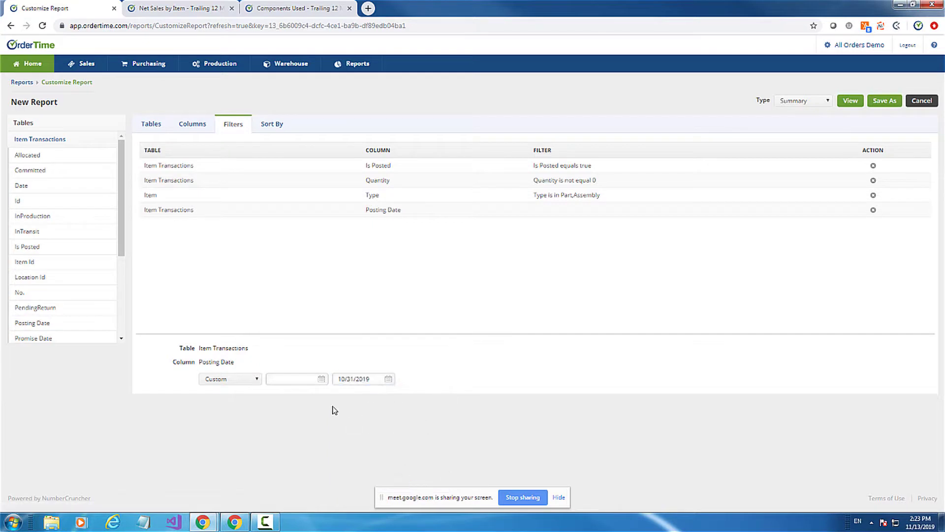
{"action": "left_click", "coordinate": [850, 100]}
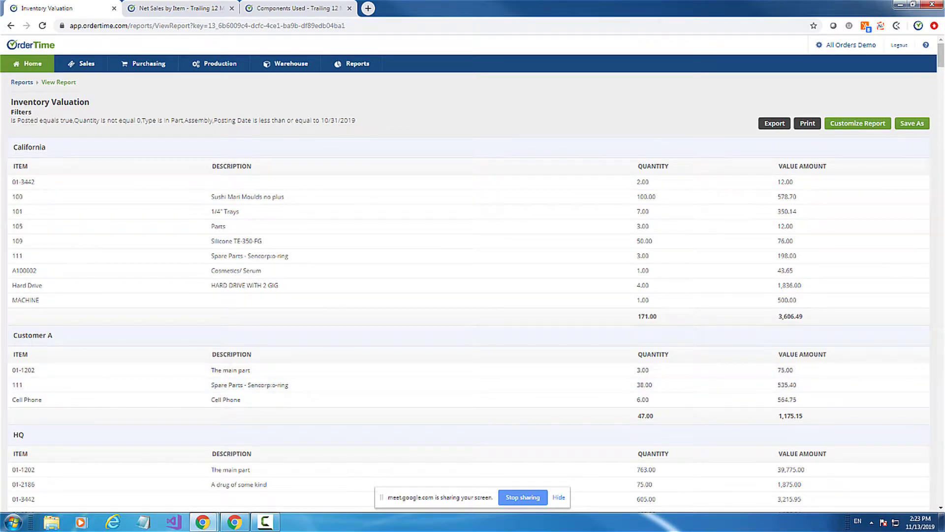
{"action": "left_click_drag", "start_coordinate": [940, 63], "coordinate": [927, 25]}
Examine the report's Is Posted filter settings in the customization and return to the report view
{"action": "left_click", "coordinate": [861, 127]}
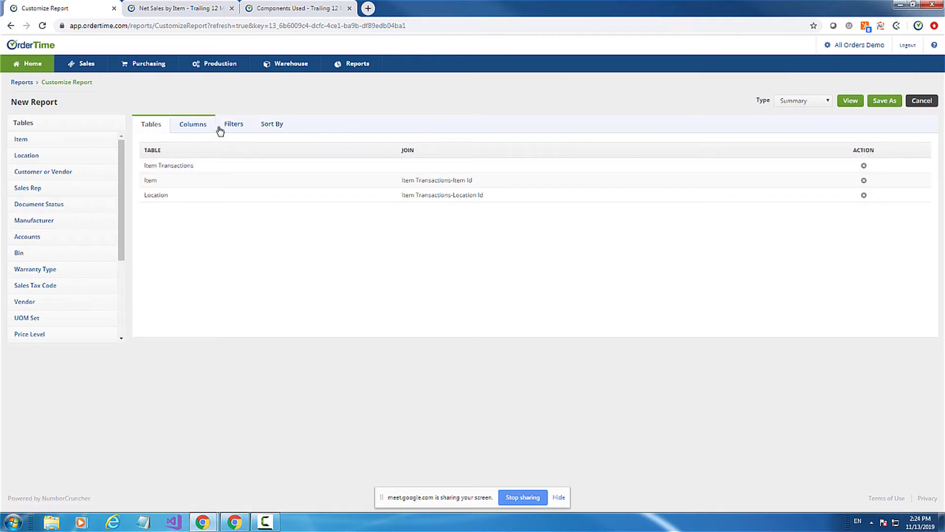
{"action": "left_click", "coordinate": [228, 125]}
{"action": "left_click", "coordinate": [336, 166]}
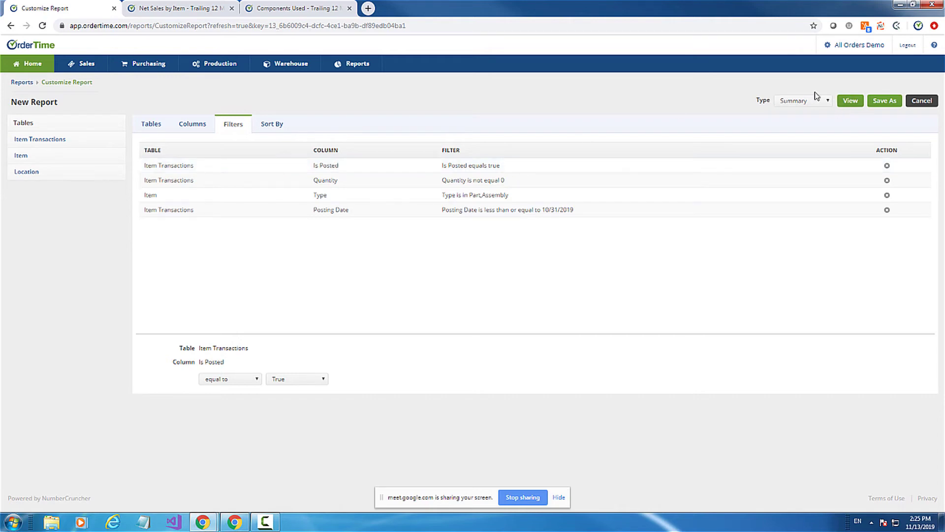
{"action": "left_click", "coordinate": [855, 102]}
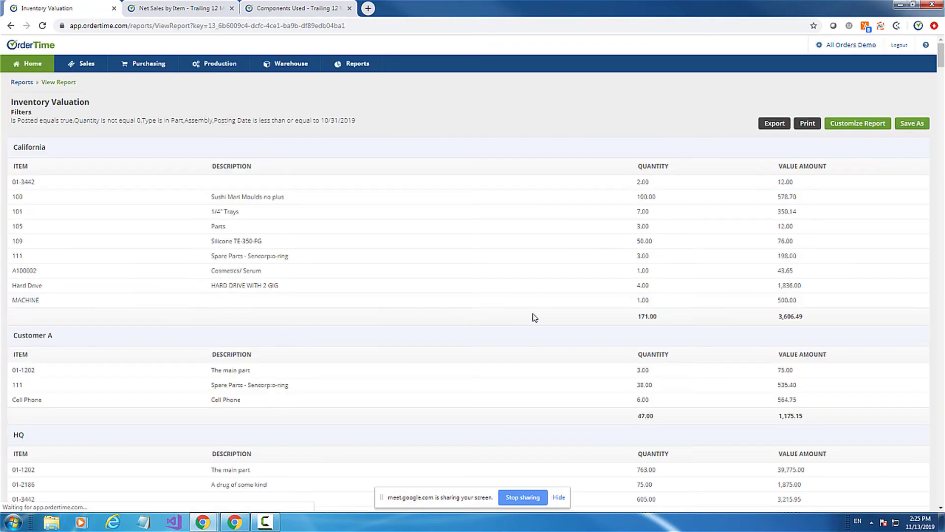
Remove the Posting Date filter from the Inventory Valuation report and review the regenerated report
{"action": "left_click", "coordinate": [854, 126]}
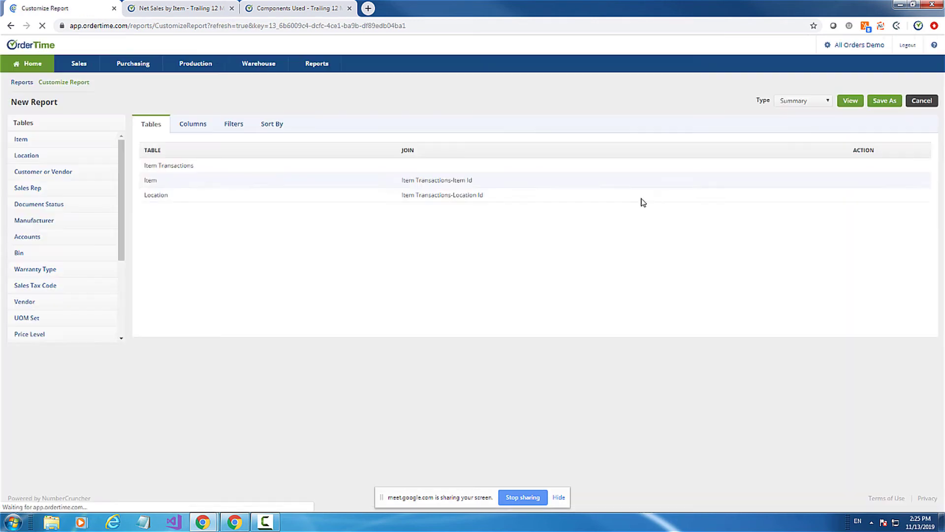
{"action": "left_click", "coordinate": [241, 126]}
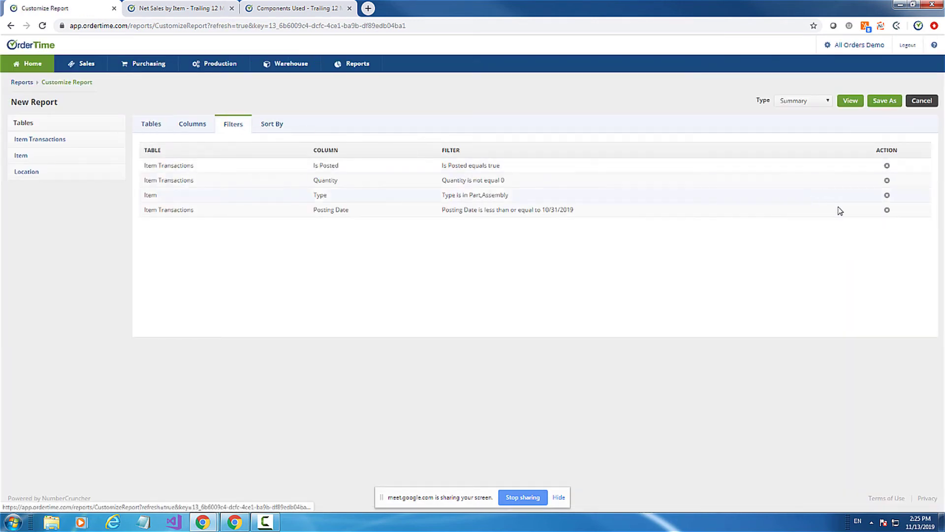
{"action": "left_click", "coordinate": [887, 210]}
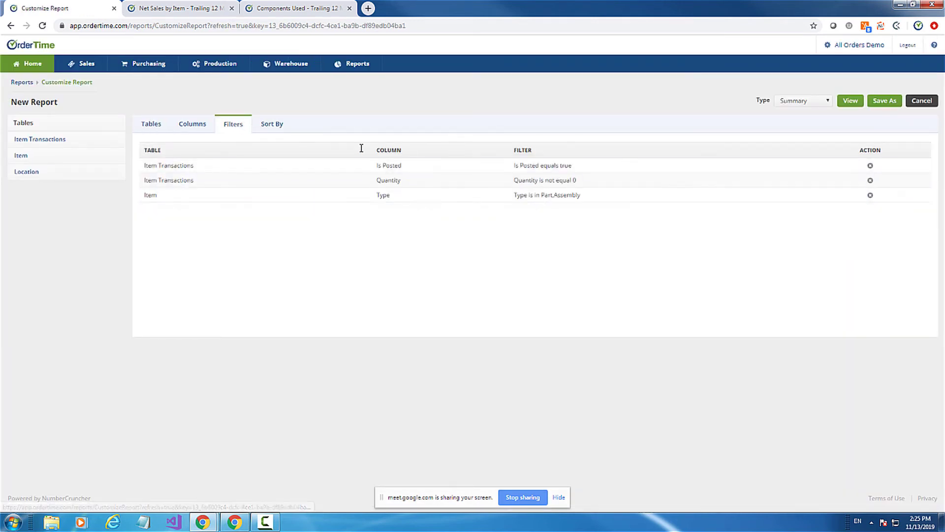
{"action": "left_click", "coordinate": [849, 102]}
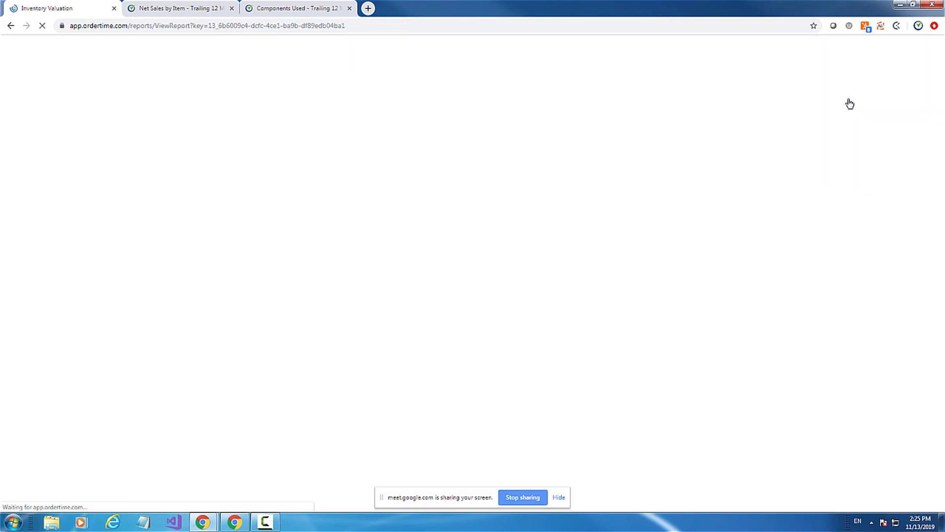
{"action": "scroll", "coordinate": [843, 245], "scroll_direction": "down", "scroll_amount": 4}
{"action": "scroll", "coordinate": [844, 245], "scroll_direction": "down", "scroll_amount": 4}
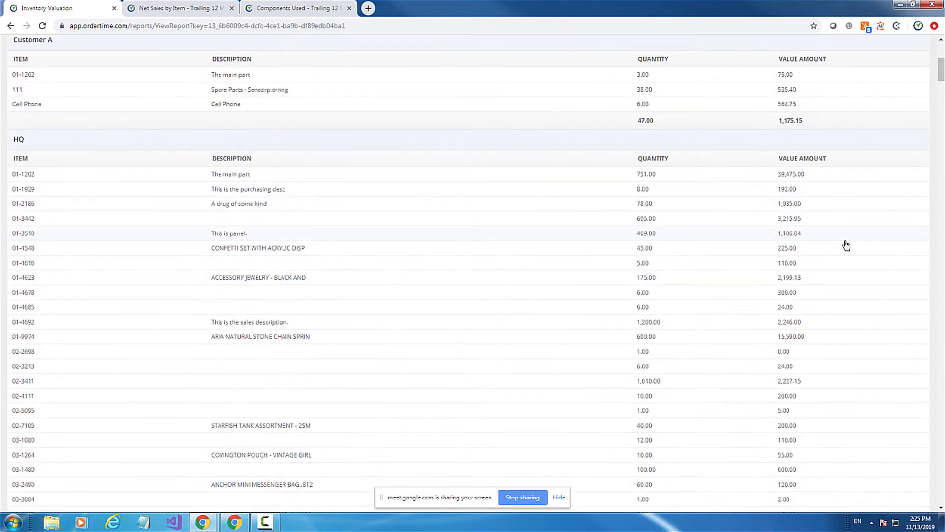
{"action": "scroll", "coordinate": [840, 255], "scroll_direction": "up", "scroll_amount": 10}
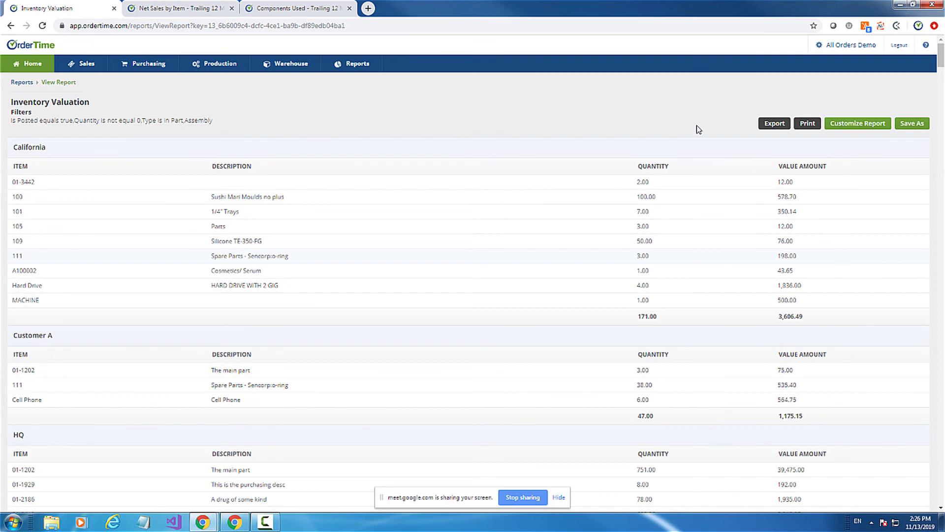
Go to the home page, bring up the support contact form, and minimize it without sending a message
{"action": "left_click", "coordinate": [32, 65]}
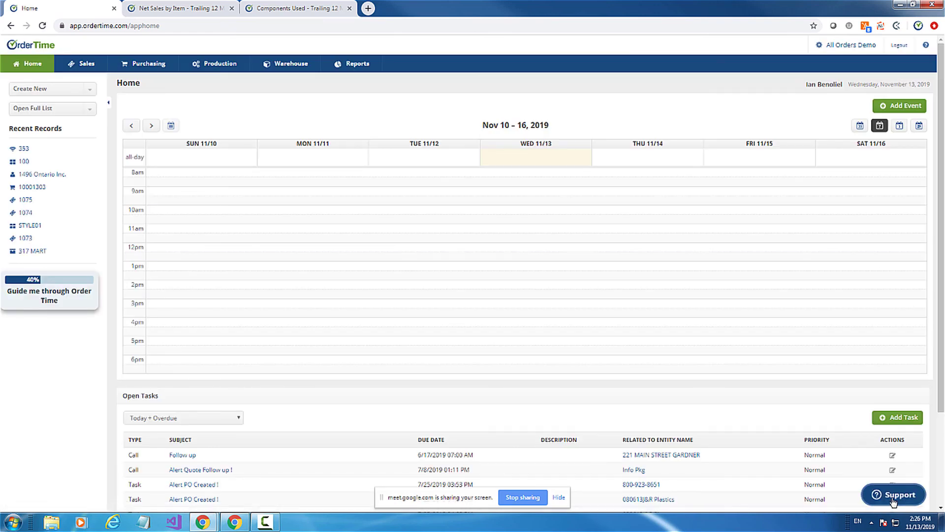
{"action": "left_click", "coordinate": [892, 498]}
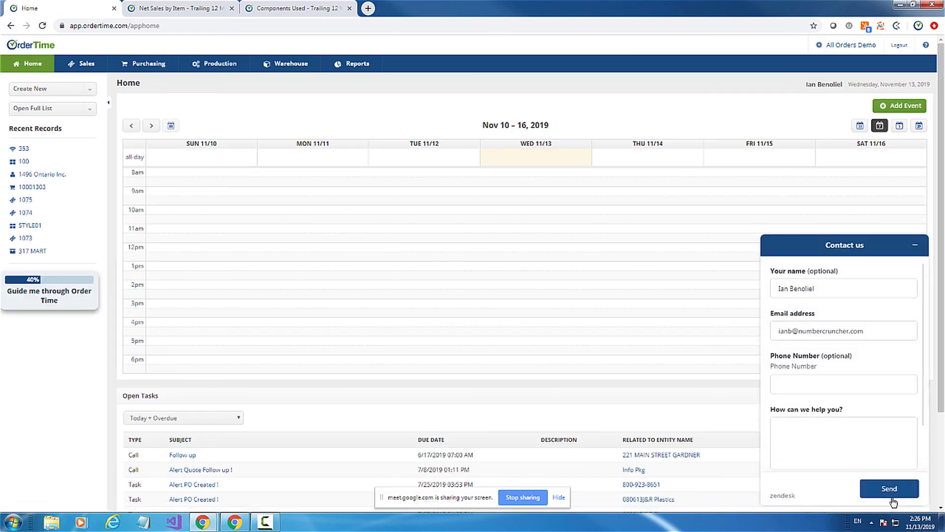
{"action": "left_click", "coordinate": [915, 248]}
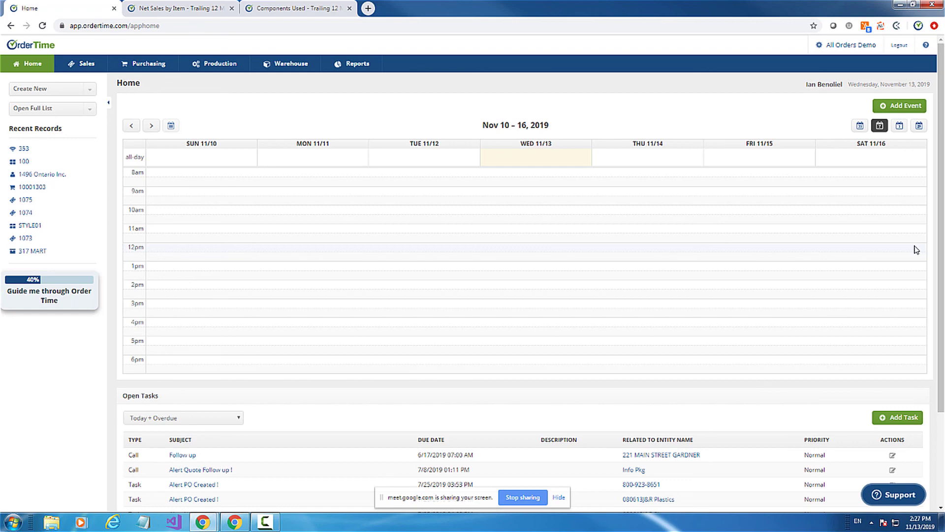